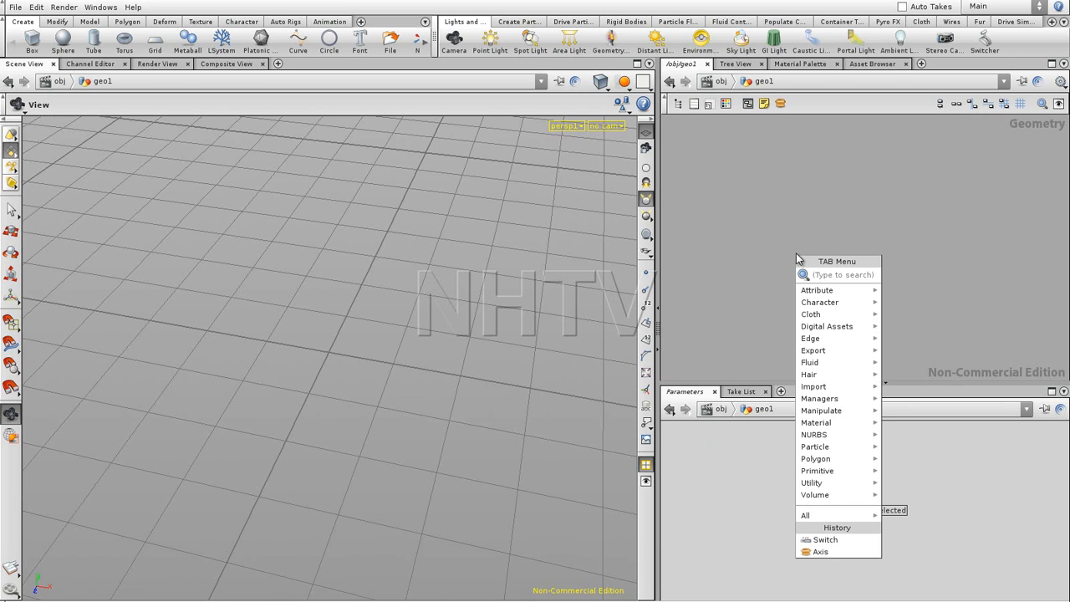
Step: Add a Creep node to the empty geo1 network
{"action": "key", "text": "Escape"}
{"action": "key", "text": "c"}
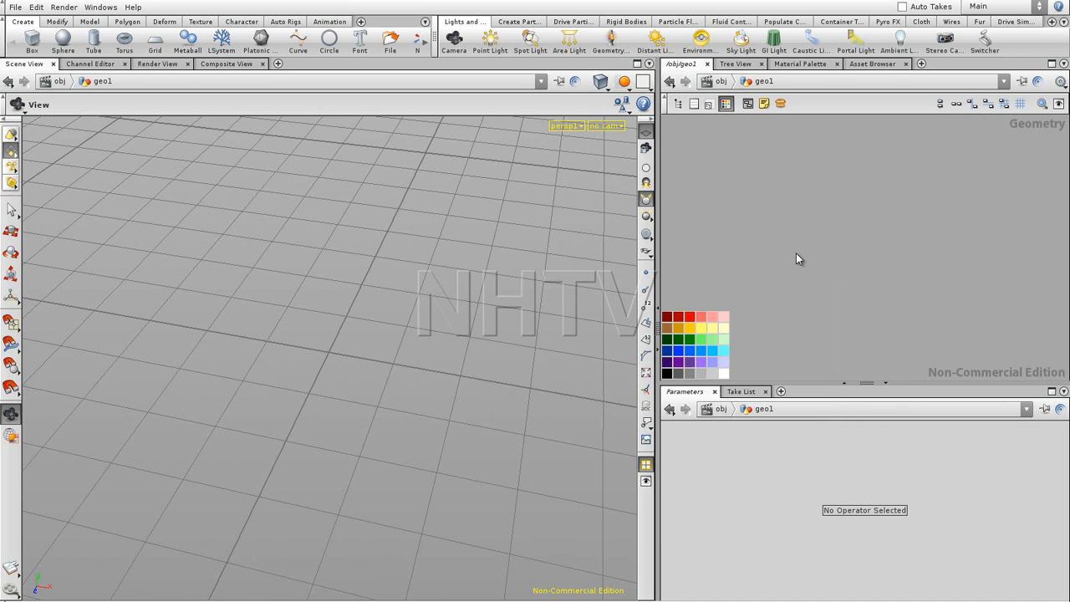
{"action": "key", "text": "Tab"}
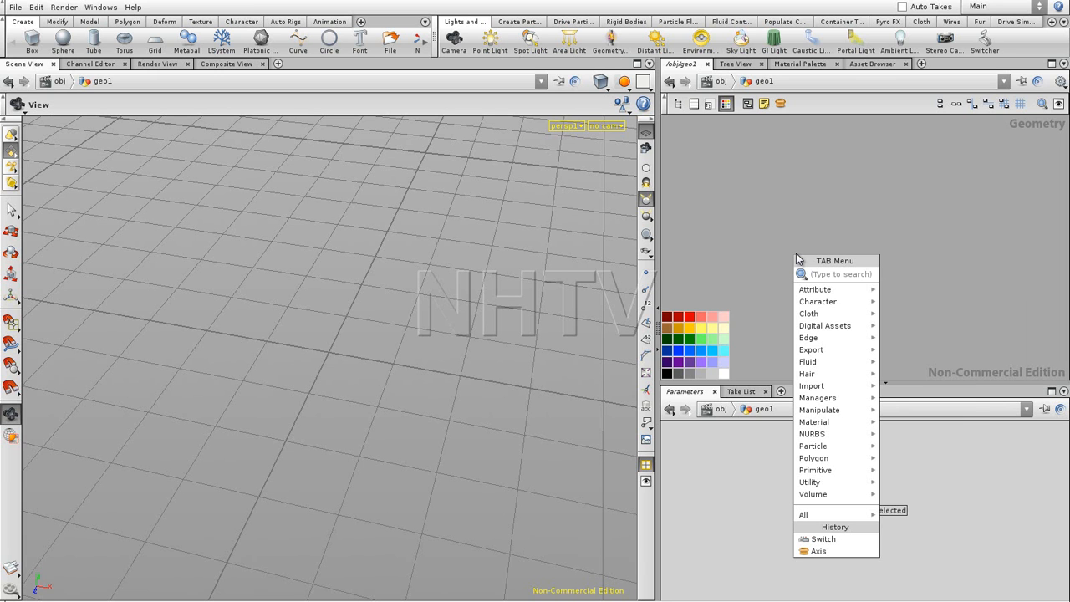
{"action": "type", "text": "t"}
{"action": "key", "text": "BackSpace"}
{"action": "type", "text": "cre"}
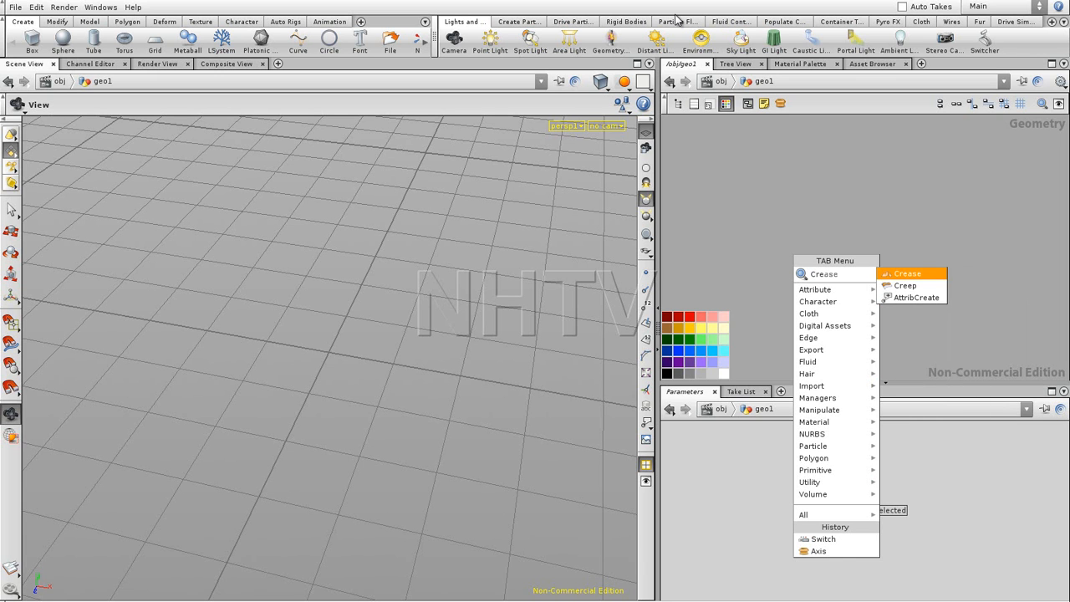
{"action": "left_click", "coordinate": [905, 285]}
{"action": "left_click", "coordinate": [870, 245]}
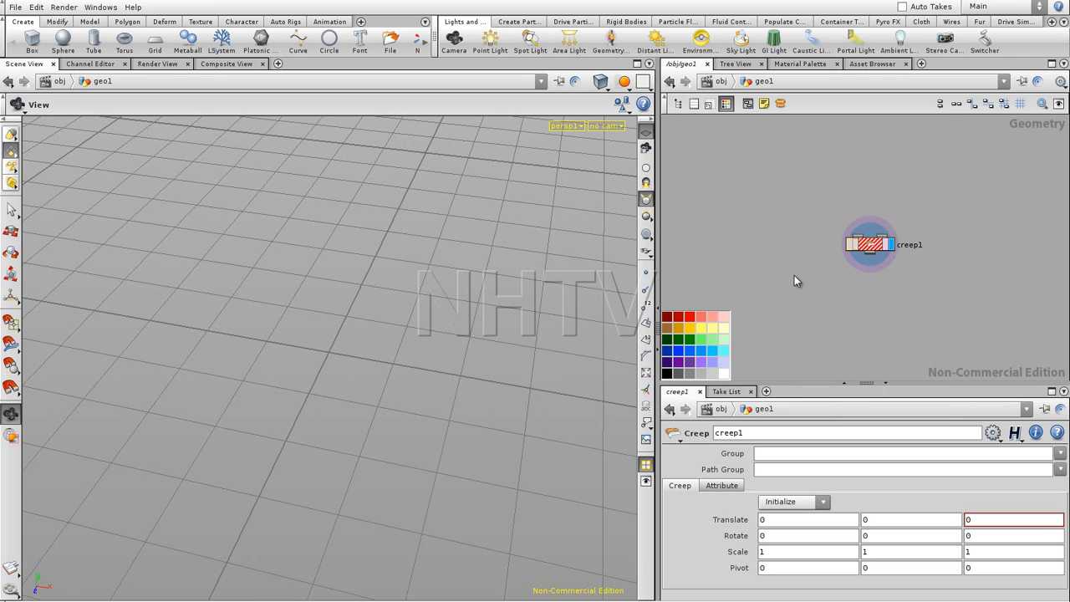
{"action": "key", "text": "c"}
Step: Reposition the Creep node in the network so there is free space above it for its input nodes
{"action": "left_click_drag", "start_coordinate": [872, 245], "coordinate": [857, 272]}
{"action": "middle_click_drag", "start_coordinate": [857, 205], "coordinate": [824, 200]}
{"action": "right_click_drag", "start_coordinate": [798, 204], "coordinate": [822, 202]}
{"action": "middle_click_drag", "start_coordinate": [845, 254], "coordinate": [844, 243]}
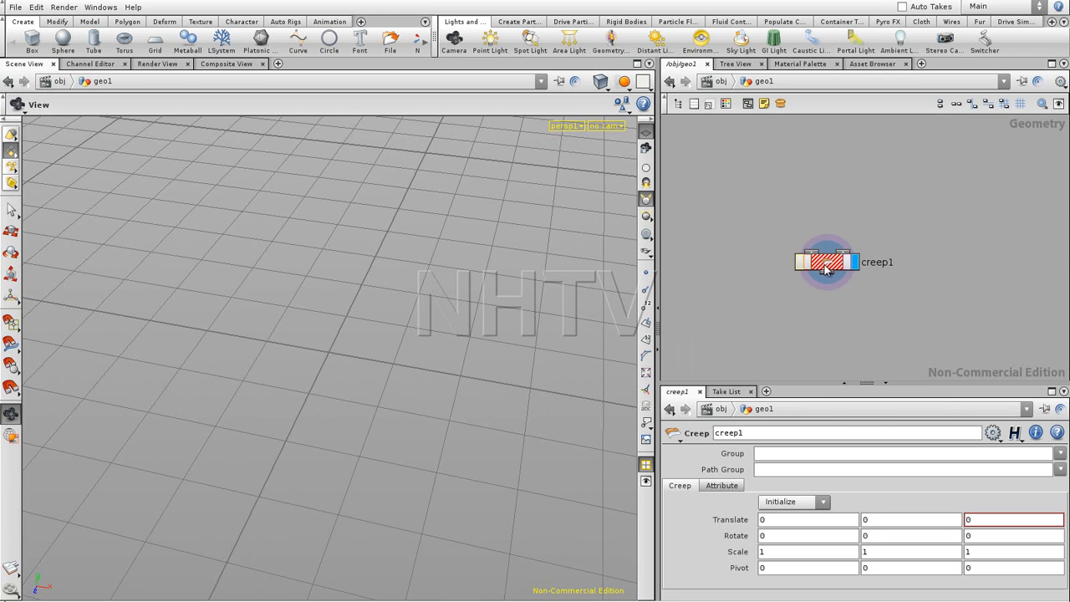
{"action": "left_click_drag", "start_coordinate": [825, 269], "coordinate": [834, 275]}
{"action": "middle_click_drag", "start_coordinate": [828, 177], "coordinate": [827, 244]}
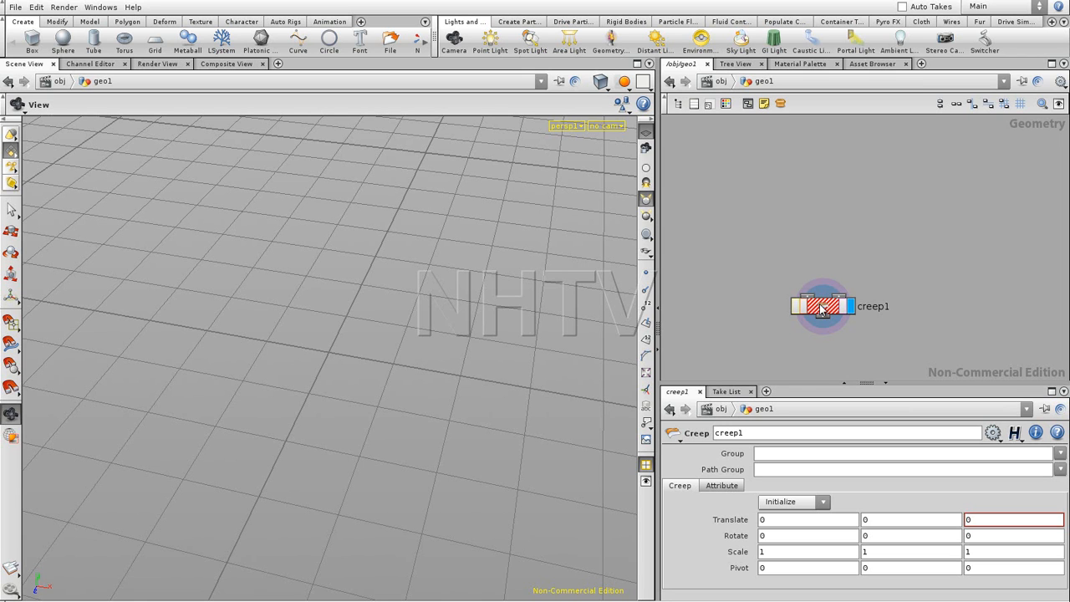
Step: Add a Grid node above the Creep node in the network
{"action": "key", "text": "Tab"}
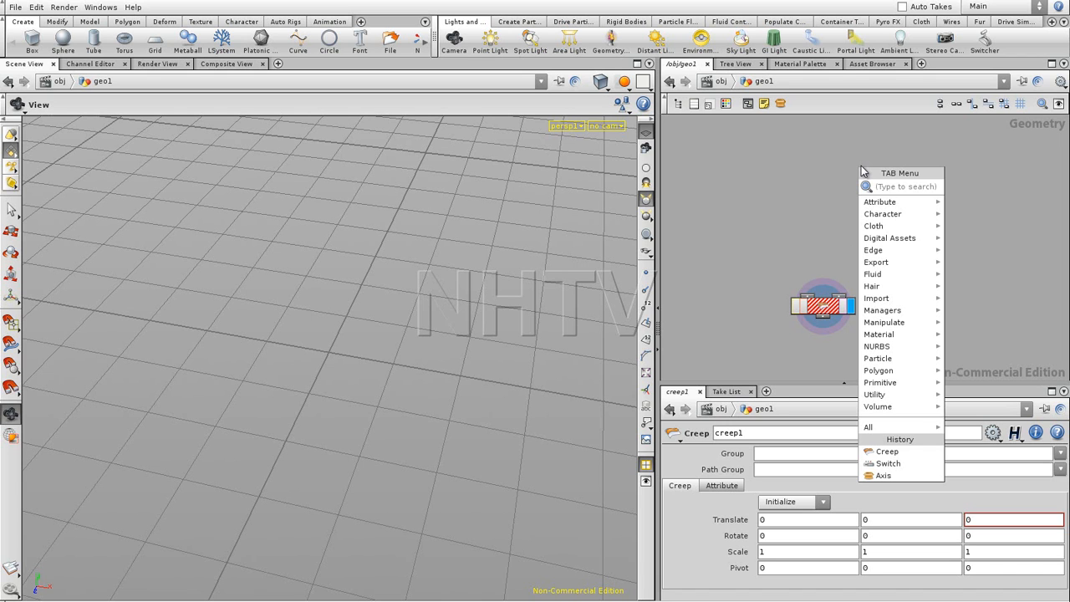
{"action": "type", "text": "gr"}
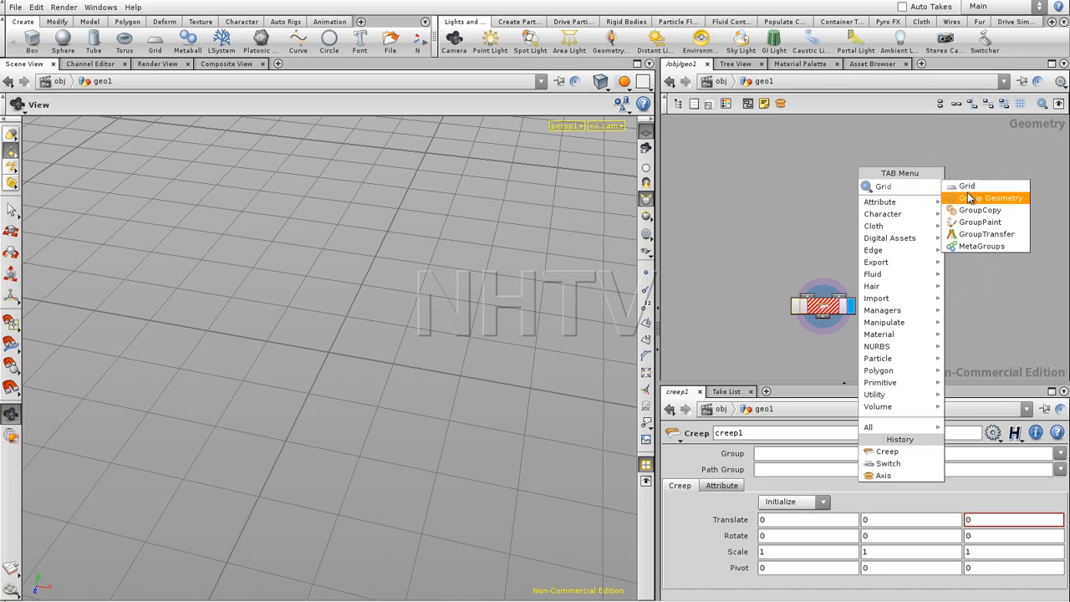
{"action": "left_click", "coordinate": [972, 187]}
{"action": "left_click", "coordinate": [878, 167]}
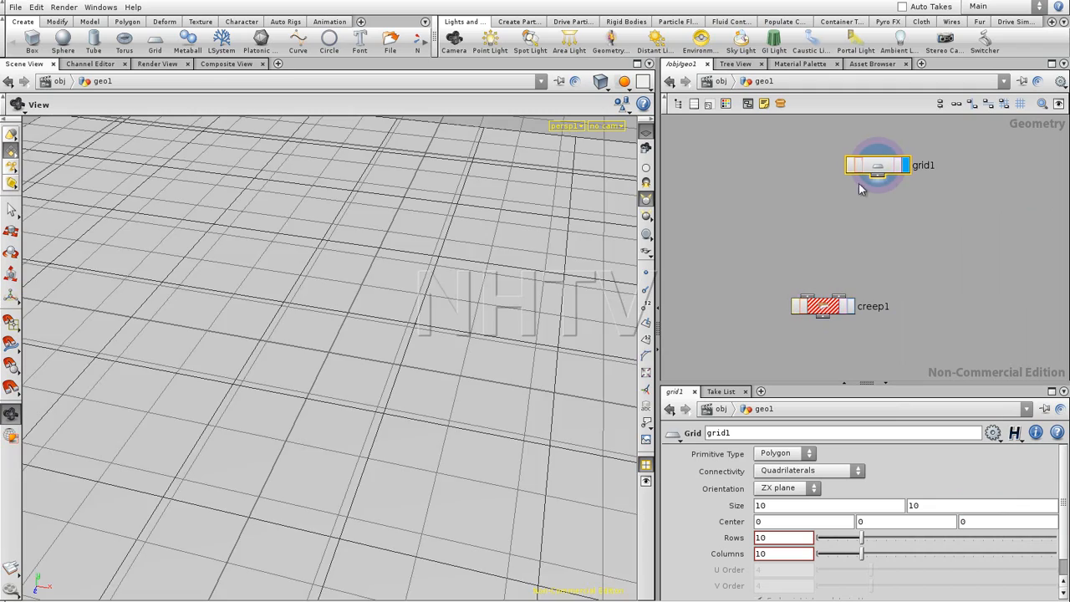
{"action": "right_click_drag", "start_coordinate": [421, 231], "coordinate": [201, 303]}
{"action": "left_click_drag", "start_coordinate": [347, 293], "coordinate": [367, 330]}
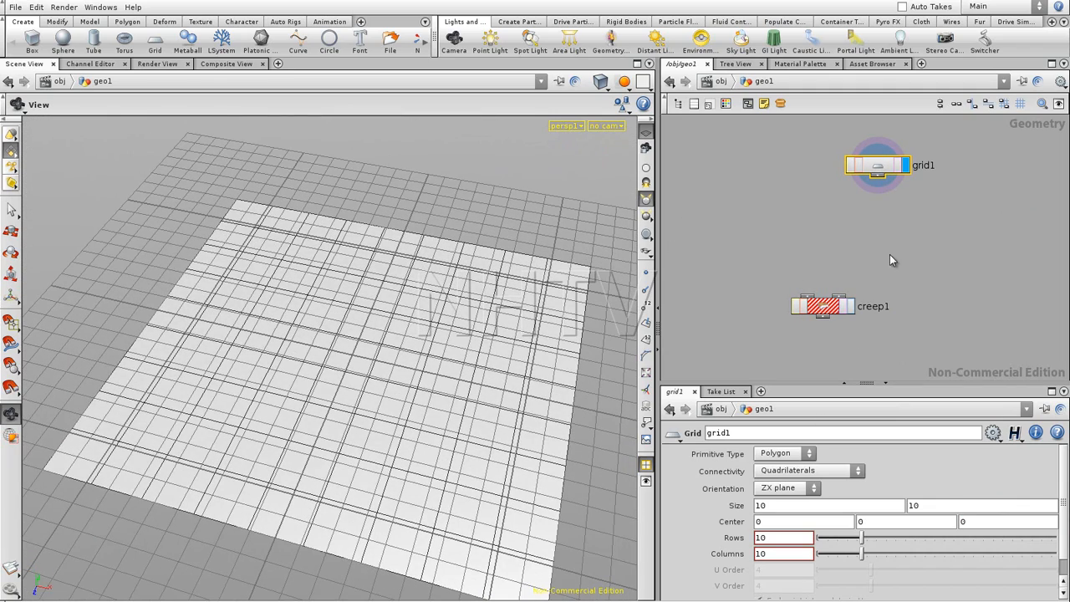
{"action": "left_click_drag", "start_coordinate": [891, 166], "coordinate": [891, 168]}
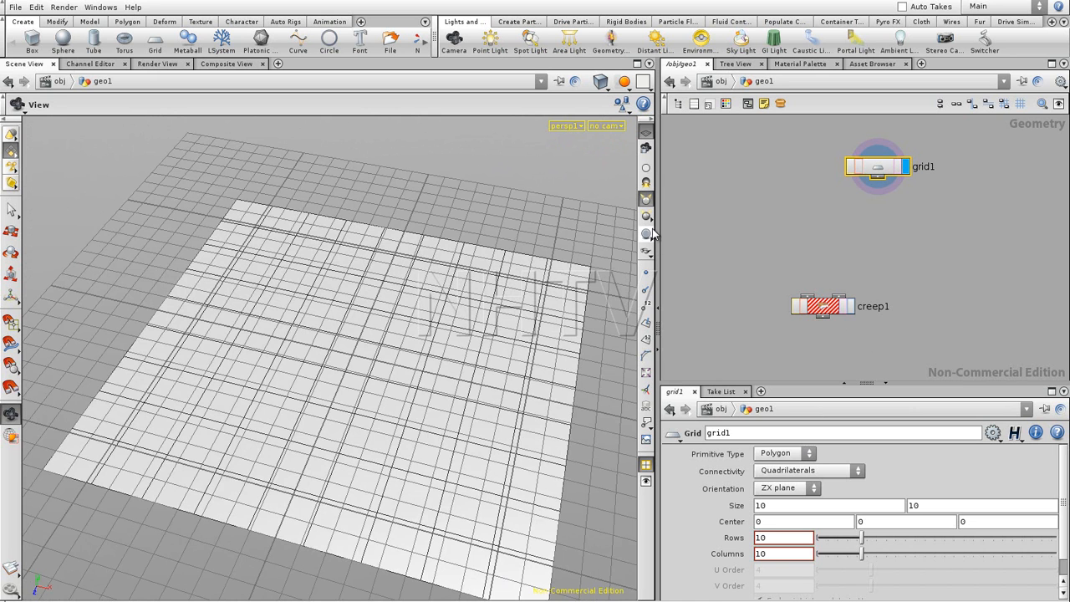
Step: Hide the viewport's reference grid and set the Grid node's size to 1 by 1
{"action": "left_click", "coordinate": [645, 142]}
{"action": "left_click_drag", "start_coordinate": [483, 243], "coordinate": [376, 262]}
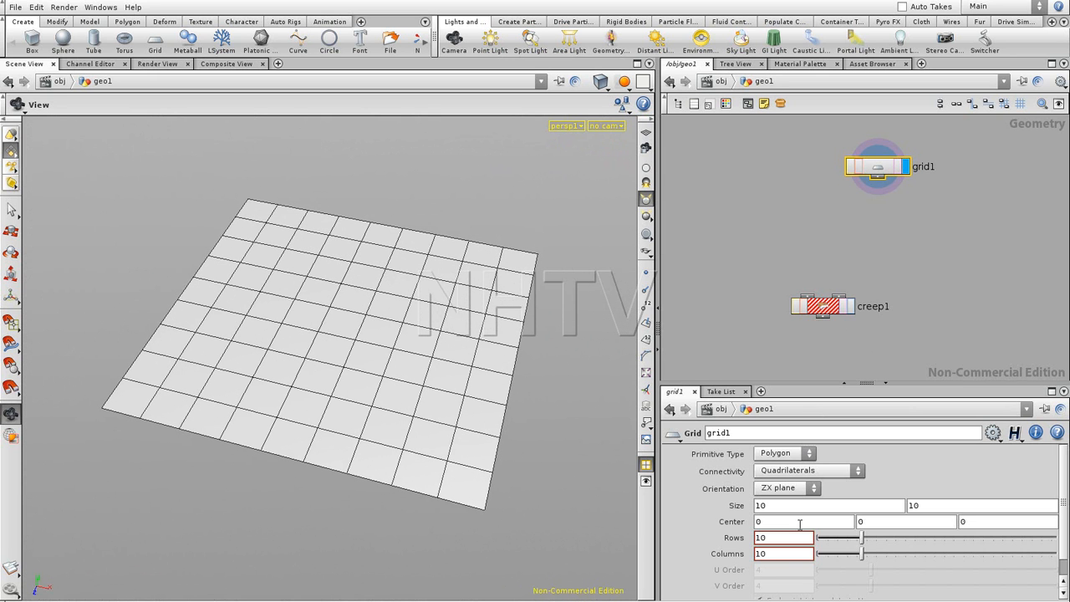
{"action": "double_click", "coordinate": [759, 507]}
{"action": "type", "text": "1"}
{"action": "key", "text": "Tab"}
{"action": "type", "text": "1"}
{"action": "key", "text": "Return"}
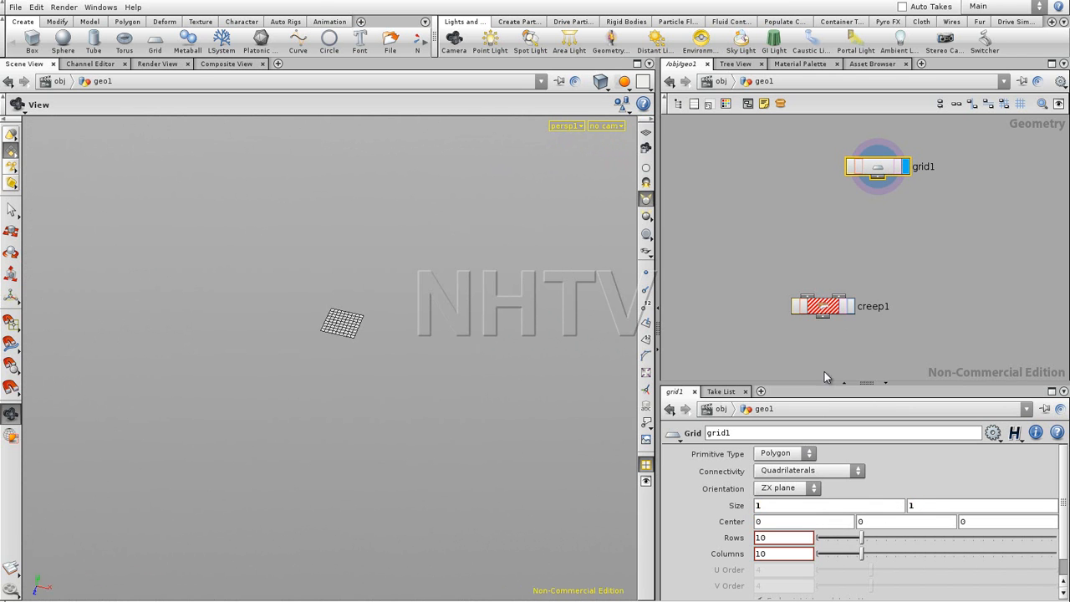
Step: Show the viewport's reference grid again around the small grid surface
{"action": "left_click", "coordinate": [646, 136]}
{"action": "left_click_drag", "start_coordinate": [382, 290], "coordinate": [361, 360]}
{"action": "scroll", "coordinate": [392, 325], "scroll_direction": "up", "scroll_amount": 8}
{"action": "middle_click_drag", "start_coordinate": [363, 231], "coordinate": [449, 392]}
{"action": "left_click_drag", "start_coordinate": [449, 392], "coordinate": [402, 373]}
{"action": "right_click_drag", "start_coordinate": [401, 372], "coordinate": [508, 351]}
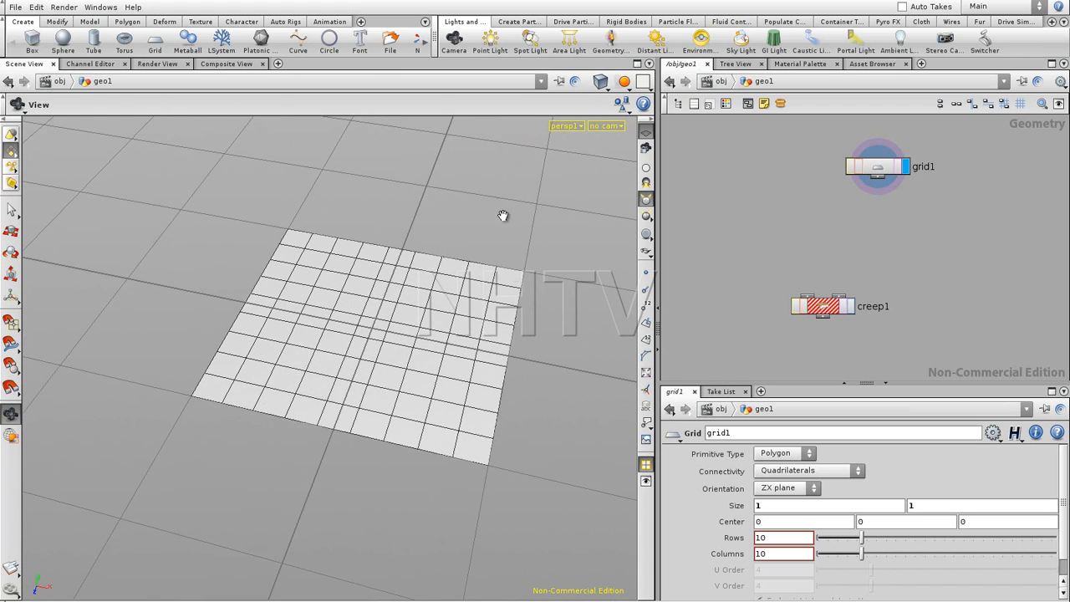
{"action": "middle_click_drag", "start_coordinate": [530, 203], "coordinate": [477, 218]}
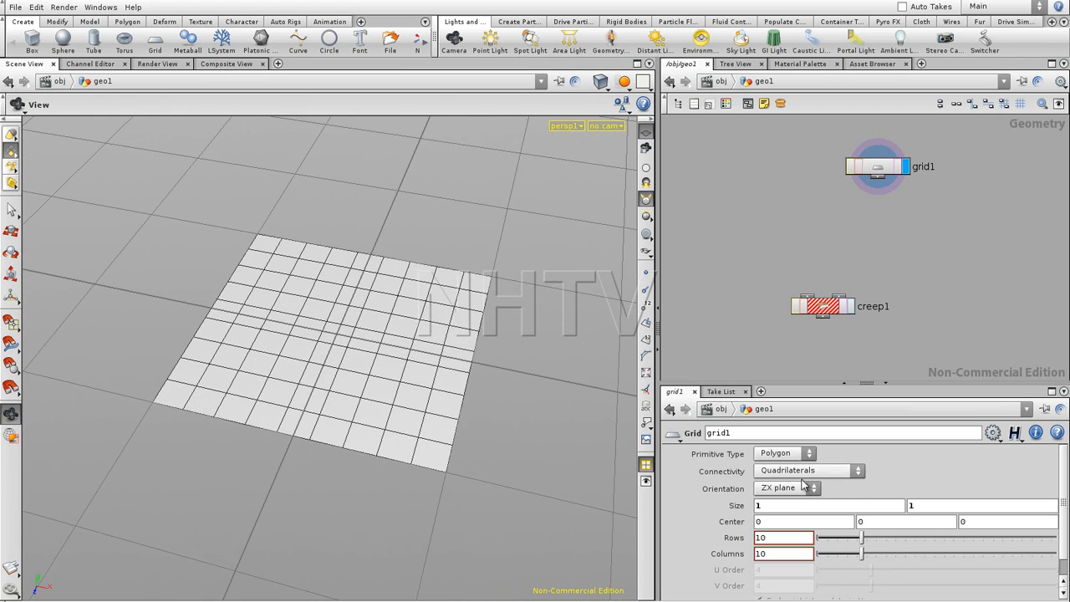
Step: Change the grid's primitive type to NURBS and connect the grid to the Creep node's second input
{"action": "left_click", "coordinate": [785, 454]}
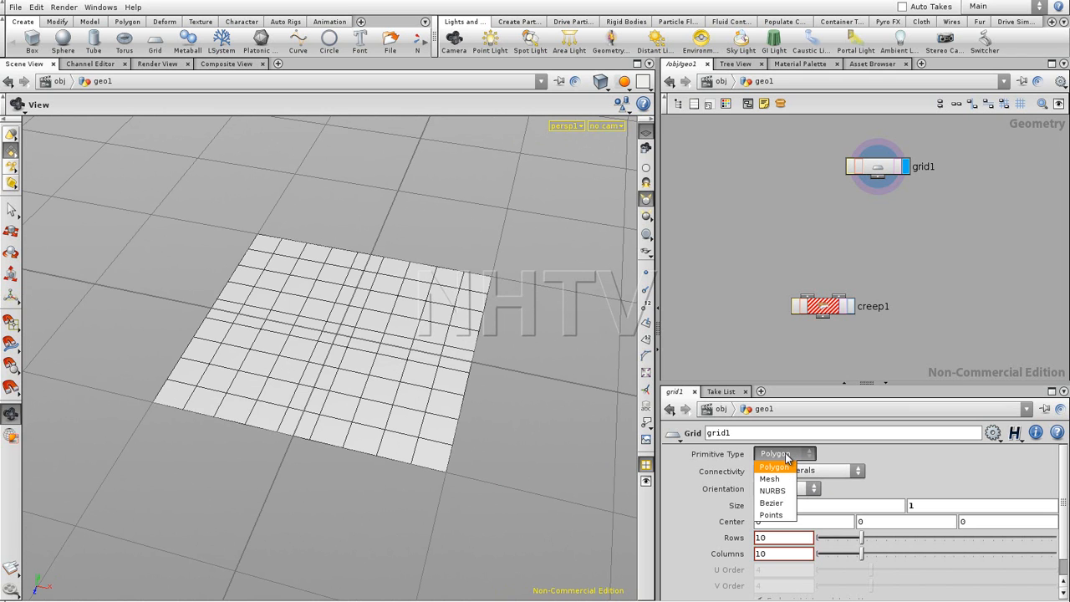
{"action": "left_click", "coordinate": [783, 491]}
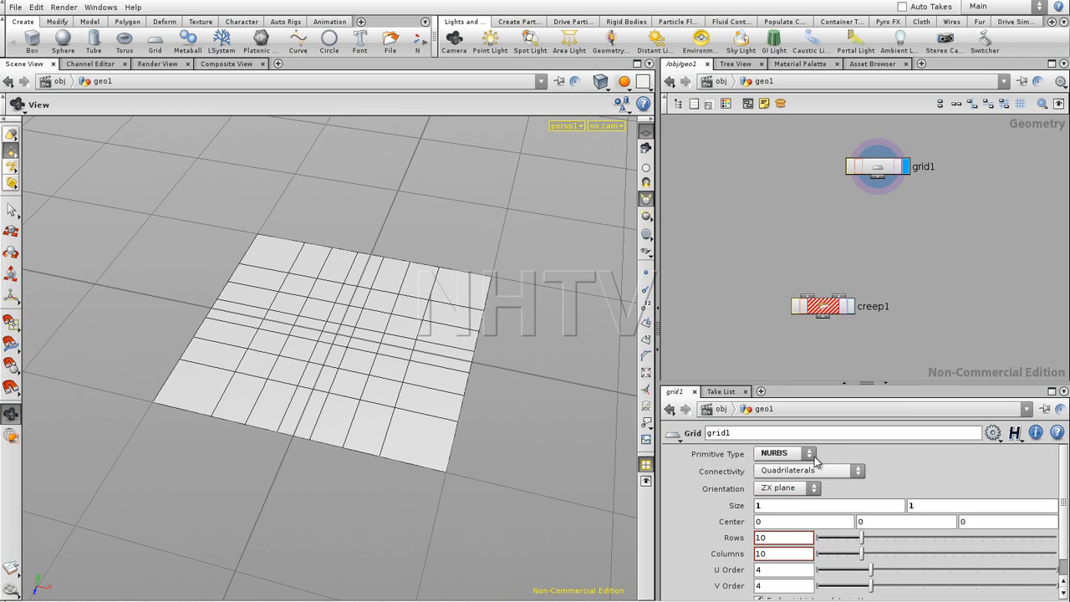
{"action": "left_click_drag", "start_coordinate": [880, 181], "coordinate": [889, 203]}
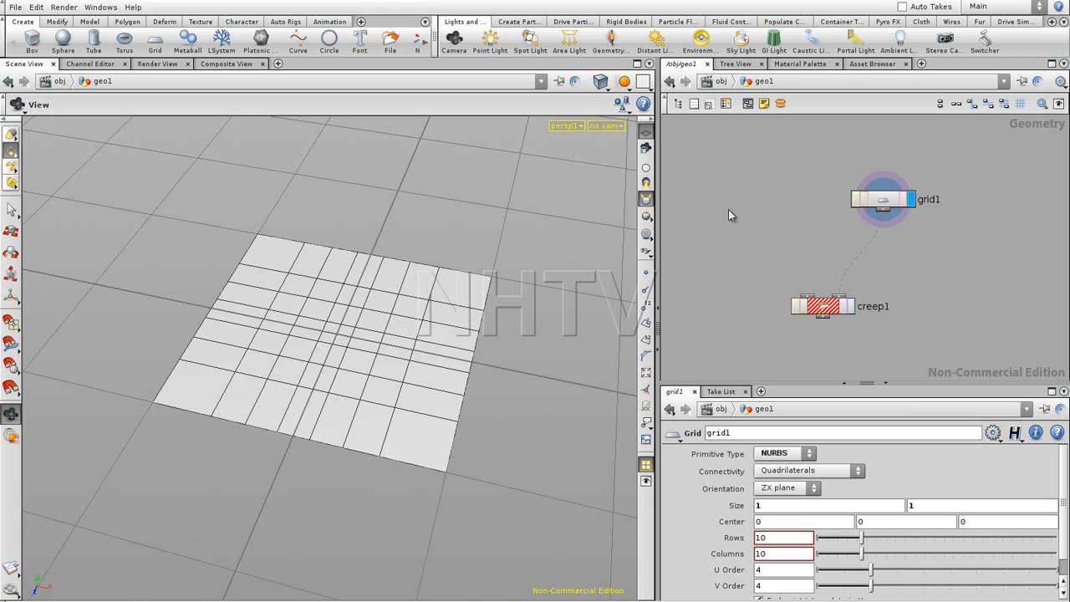
Step: Add the Axis digital asset beside the grid node and display it in the viewport
{"action": "key", "text": "Tab"}
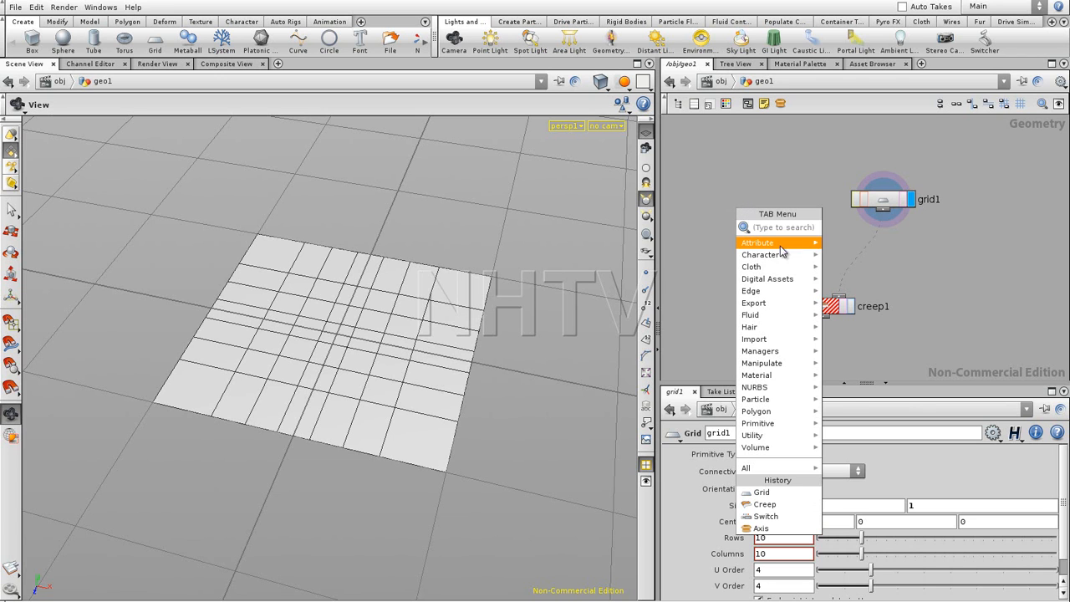
{"action": "mouse_move", "coordinate": [770, 282]}
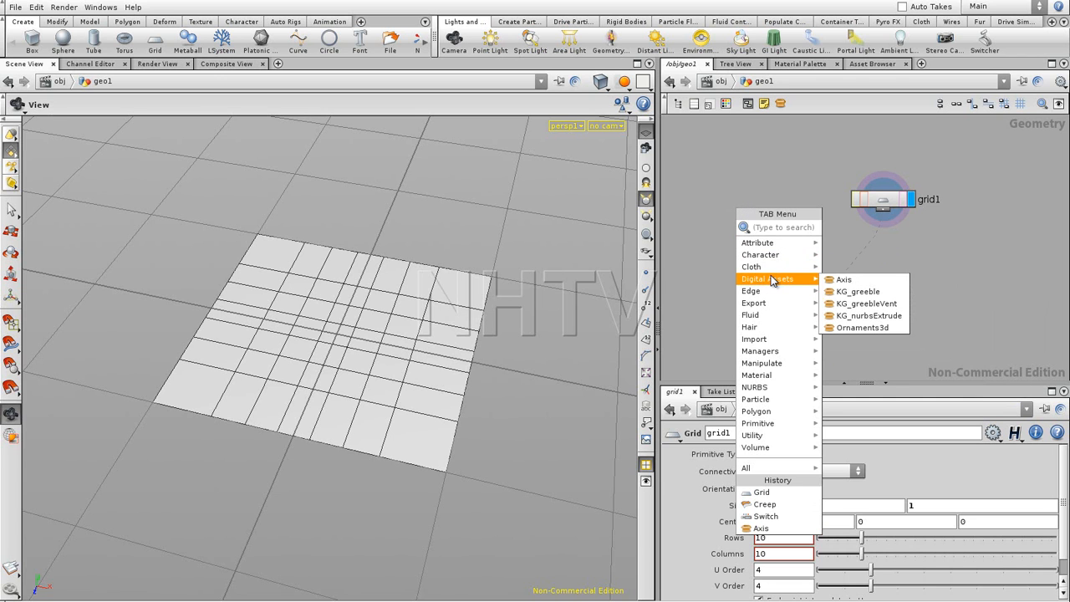
{"action": "left_click", "coordinate": [851, 285]}
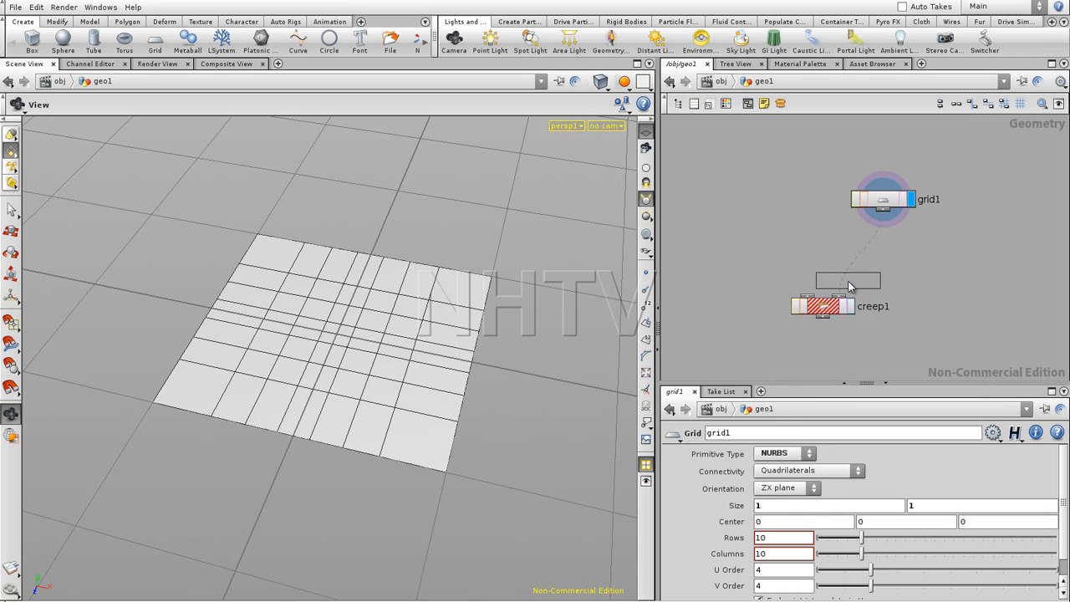
{"action": "left_click", "coordinate": [757, 224]}
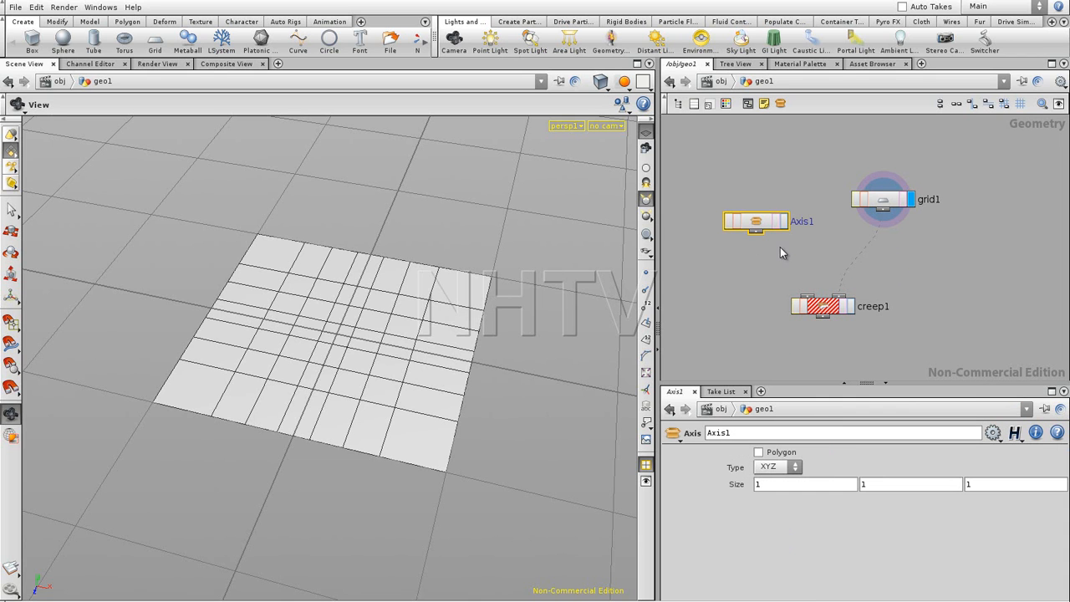
{"action": "left_click", "coordinate": [783, 221]}
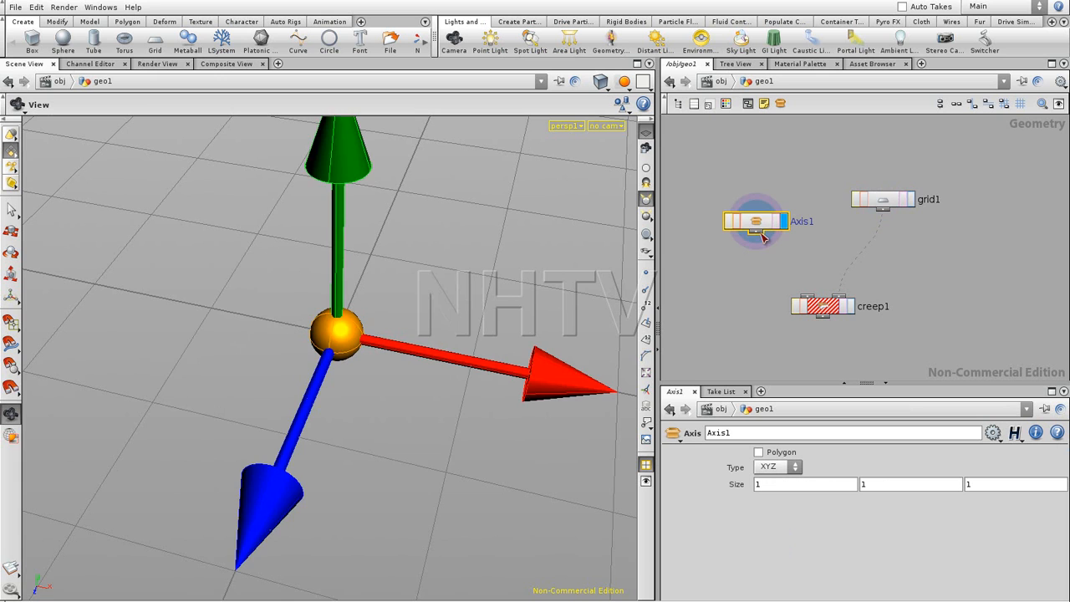
{"action": "middle_click_drag", "start_coordinate": [375, 289], "coordinate": [437, 251]}
{"action": "right_click_drag", "start_coordinate": [437, 251], "coordinate": [327, 296]}
{"action": "mouse_move", "coordinate": [327, 296]}
{"action": "left_mouse_down"}
{"action": "mouse_move", "coordinate": [308, 267]}
{"action": "mouse_move", "coordinate": [331, 286]}
{"action": "left_mouse_up"}
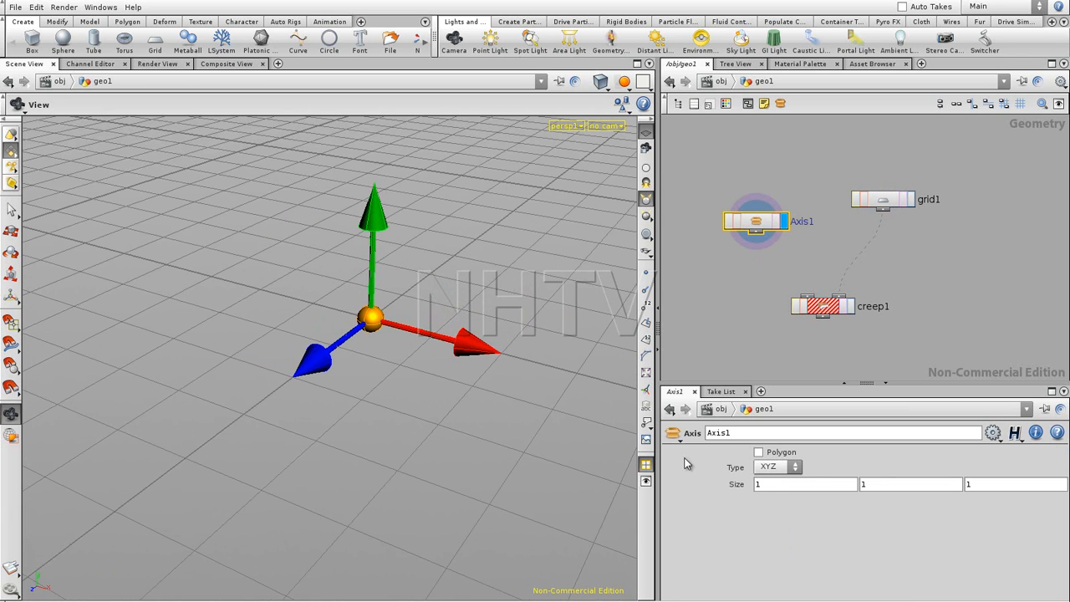
Step: Enable the Polygon option on the Axis node and shift the node slightly in the network
{"action": "left_click", "coordinate": [759, 452]}
{"action": "left_click_drag", "start_coordinate": [434, 244], "coordinate": [406, 326]}
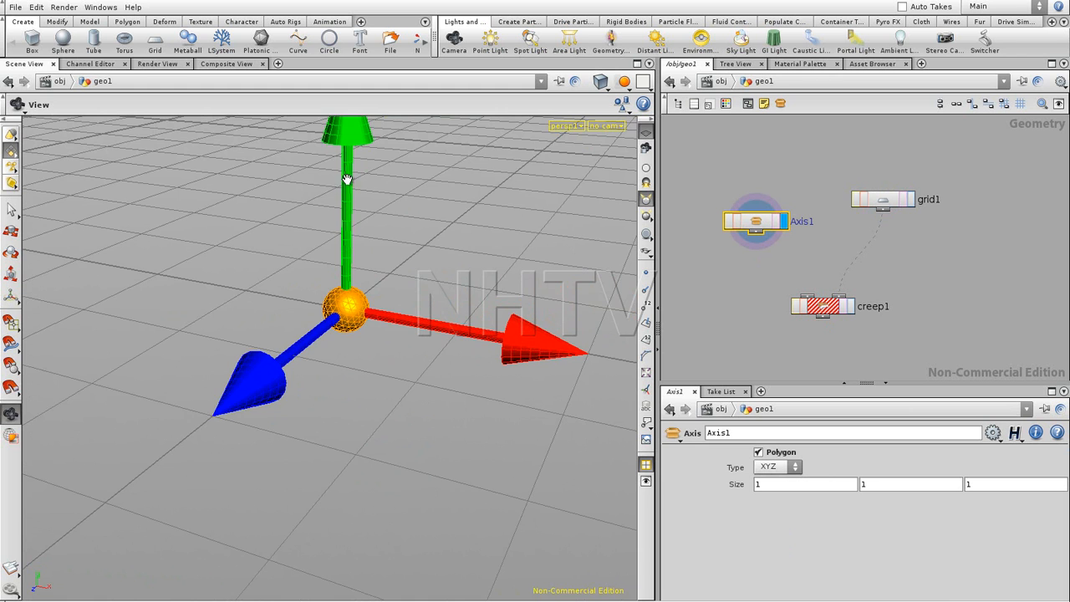
{"action": "left_click_drag", "start_coordinate": [341, 286], "coordinate": [399, 355]}
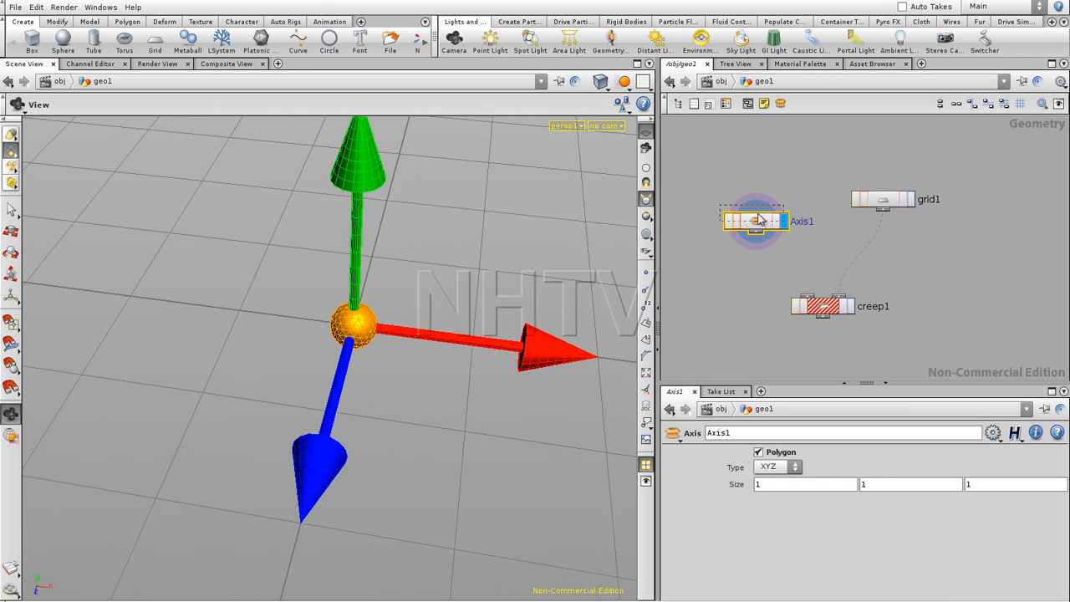
{"action": "left_click_drag", "start_coordinate": [760, 234], "coordinate": [755, 226]}
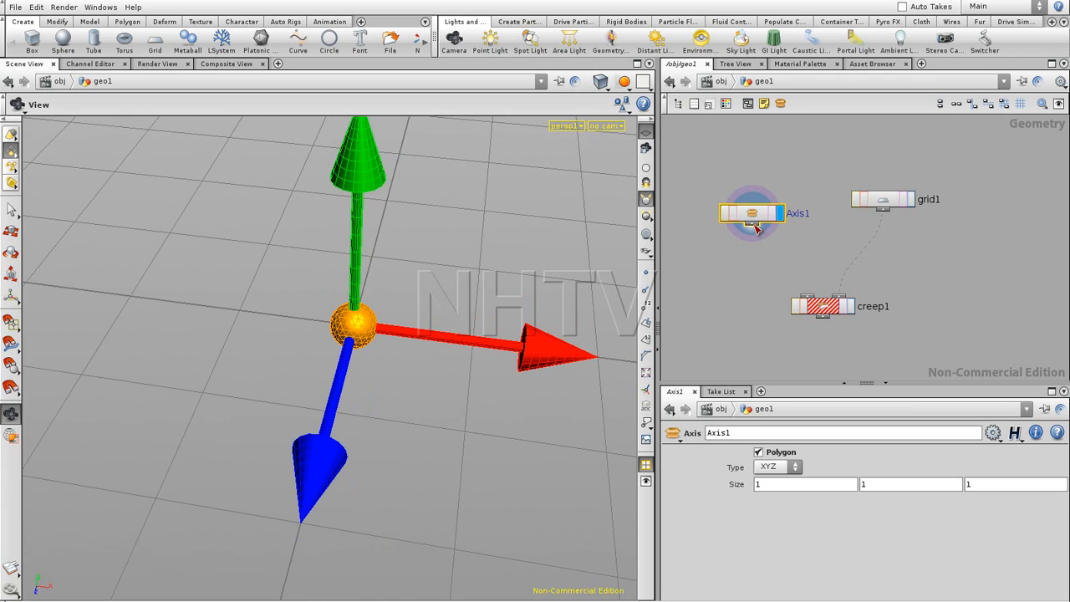
Step: Connect the Axis node to the Creep node's first input and display the Creep result
{"action": "left_click_drag", "start_coordinate": [755, 228], "coordinate": [808, 297]}
{"action": "left_click", "coordinate": [851, 307]}
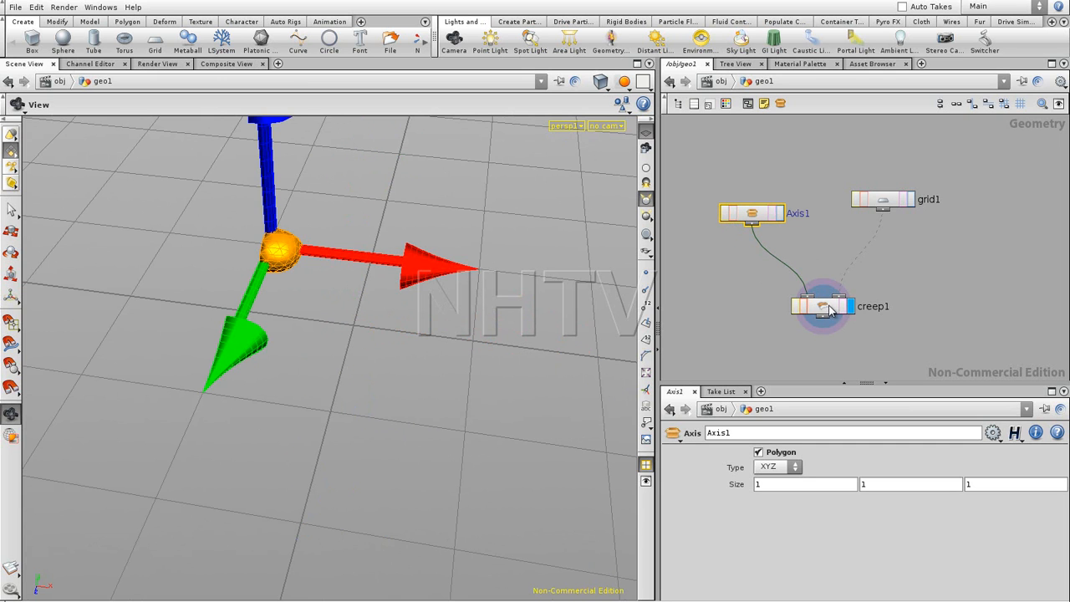
{"action": "left_click_drag", "start_coordinate": [389, 239], "coordinate": [370, 332]}
{"action": "mouse_move", "coordinate": [421, 301]}
{"action": "left_mouse_down"}
{"action": "mouse_move", "coordinate": [437, 303]}
{"action": "mouse_move", "coordinate": [426, 326]}
{"action": "mouse_move", "coordinate": [429, 306]}
{"action": "mouse_move", "coordinate": [411, 326]}
{"action": "mouse_move", "coordinate": [426, 270]}
{"action": "mouse_move", "coordinate": [397, 303]}
{"action": "mouse_move", "coordinate": [418, 306]}
{"action": "left_mouse_up"}
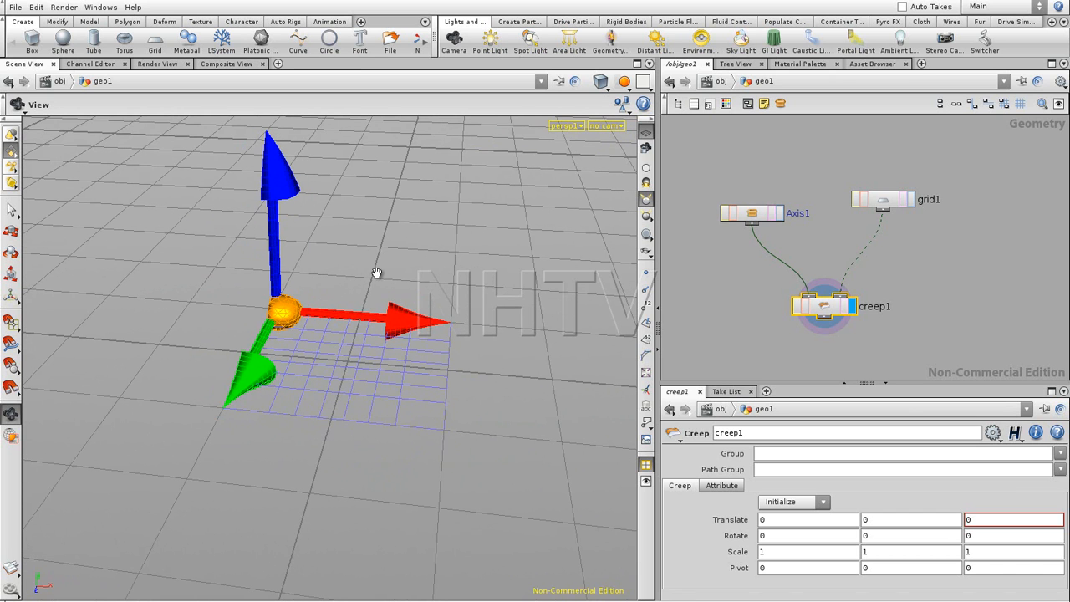
Step: Compare the orientation of the grid, the original axis and the Creep result by displaying each node in turn
{"action": "left_click", "coordinate": [914, 200]}
{"action": "scroll", "coordinate": [401, 301], "scroll_direction": "up", "scroll_amount": 3}
{"action": "scroll", "coordinate": [391, 325], "scroll_direction": "down", "scroll_amount": 5}
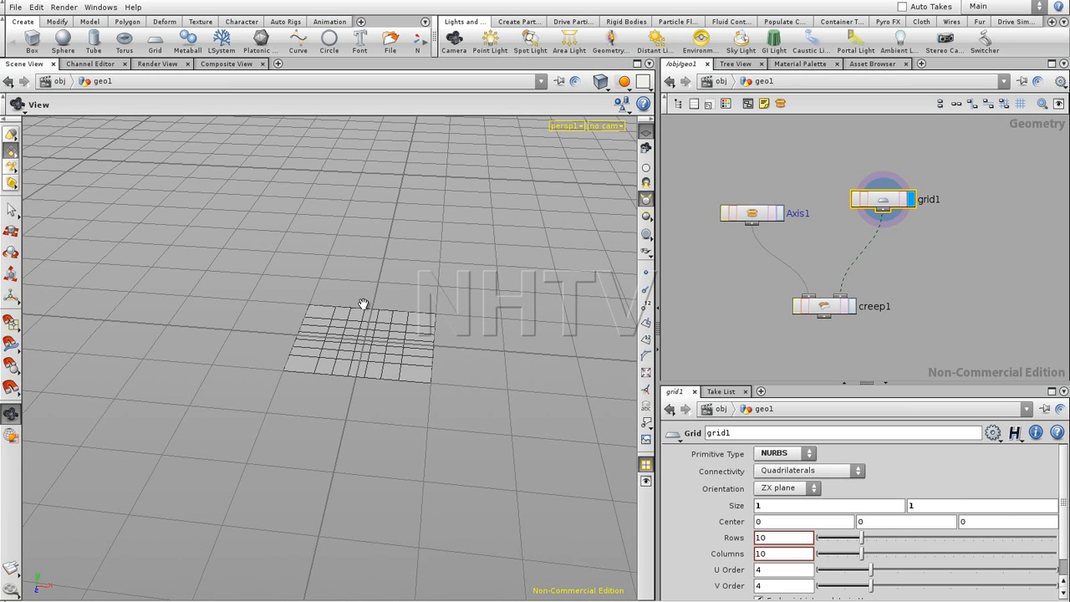
{"action": "mouse_move", "coordinate": [394, 337]}
{"action": "left_mouse_down"}
{"action": "mouse_move", "coordinate": [362, 327]}
{"action": "mouse_move", "coordinate": [363, 339]}
{"action": "mouse_move", "coordinate": [410, 335]}
{"action": "left_mouse_up"}
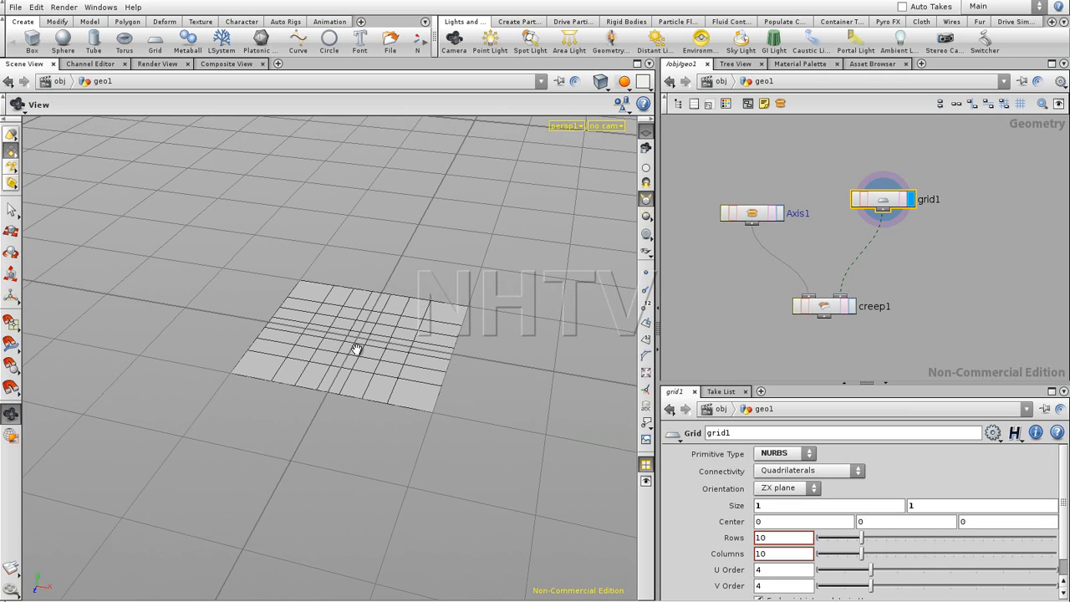
{"action": "left_click_drag", "start_coordinate": [362, 351], "coordinate": [349, 325]}
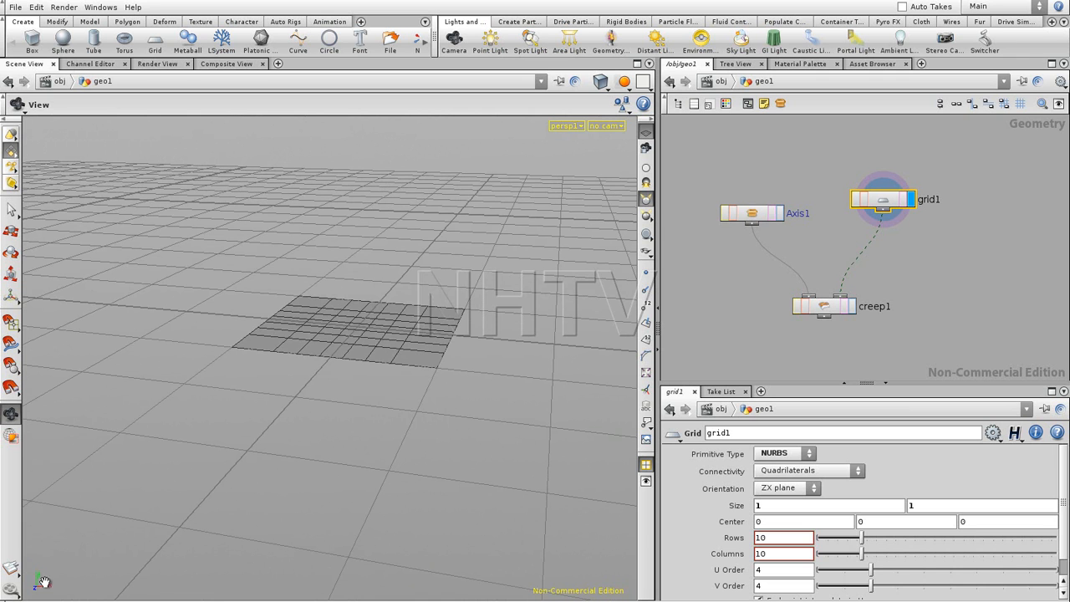
{"action": "left_click", "coordinate": [789, 214]}
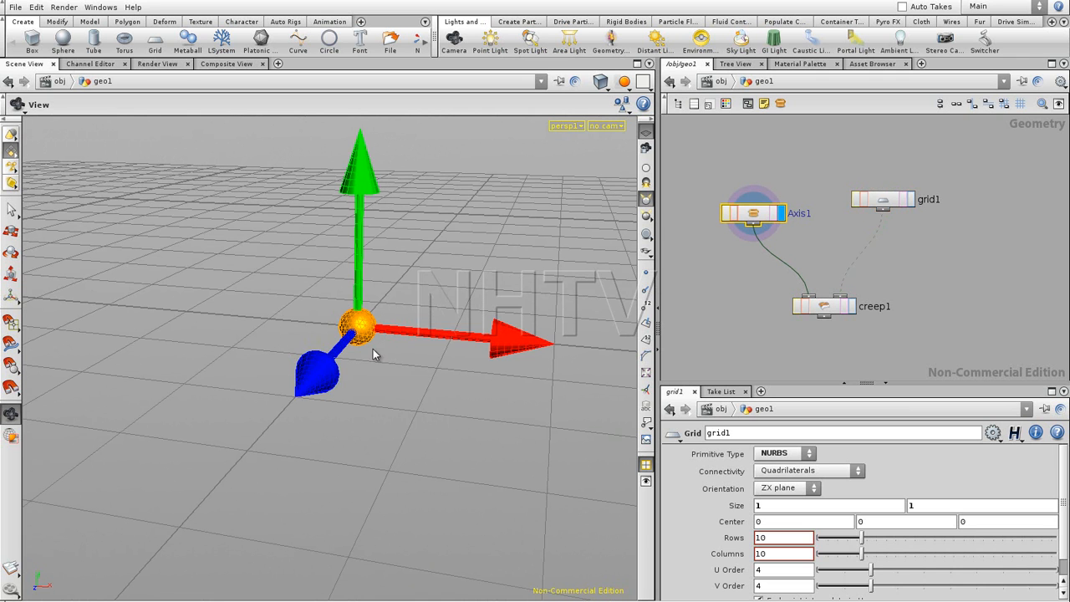
{"action": "left_click_drag", "start_coordinate": [335, 344], "coordinate": [332, 359]}
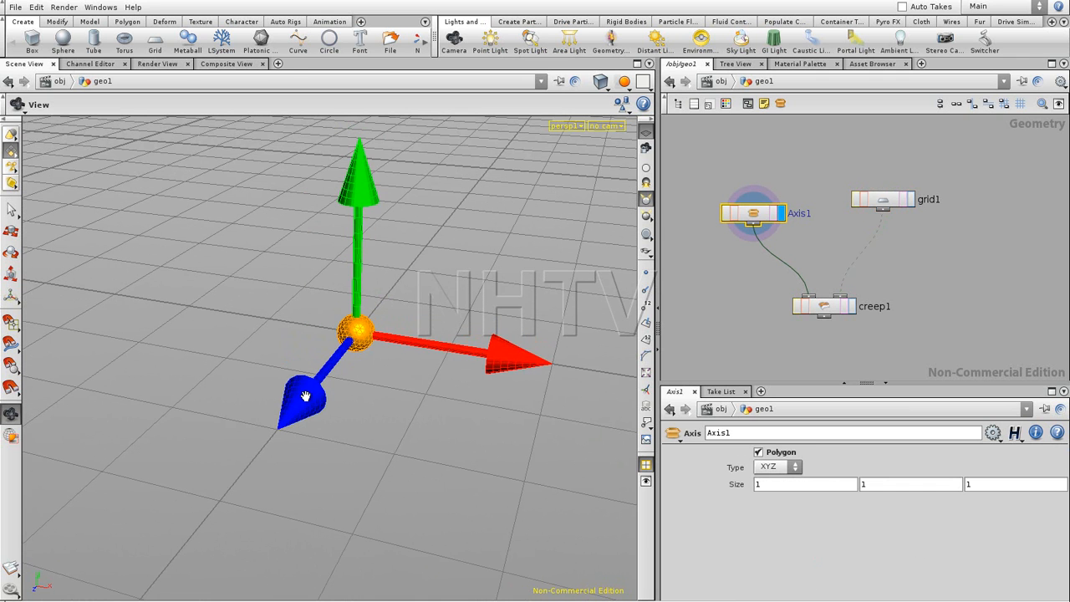
{"action": "left_click", "coordinate": [852, 309]}
{"action": "left_click", "coordinate": [824, 307]}
{"action": "left_click_drag", "start_coordinate": [465, 329], "coordinate": [328, 312]}
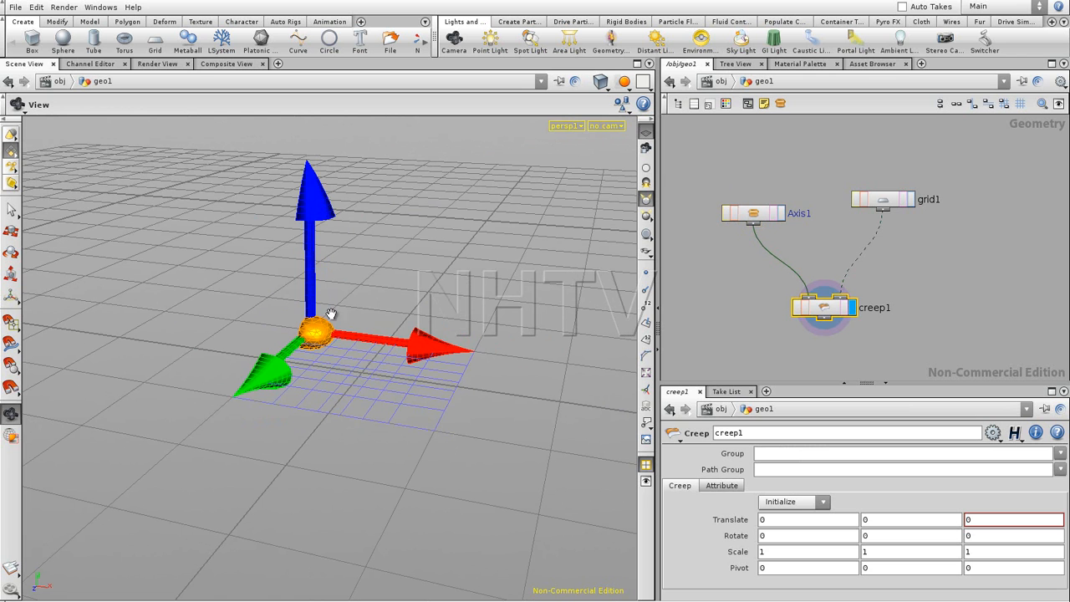
Step: Compare the original axis with the Creep result from several angles by displaying the Axis and Creep nodes alternately
{"action": "left_click_drag", "start_coordinate": [418, 279], "coordinate": [427, 299]}
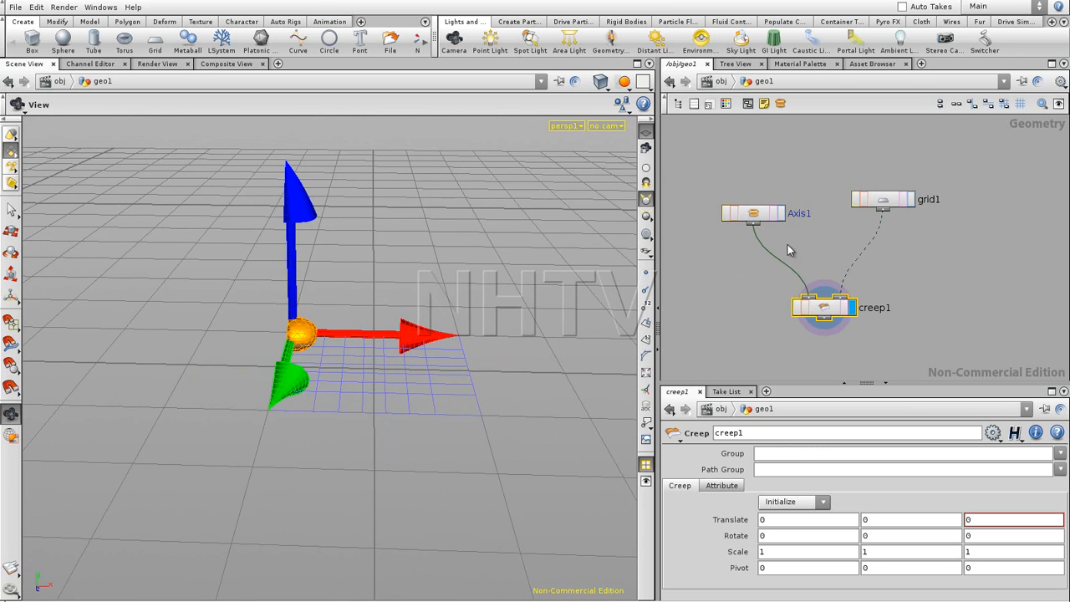
{"action": "left_click", "coordinate": [781, 213]}
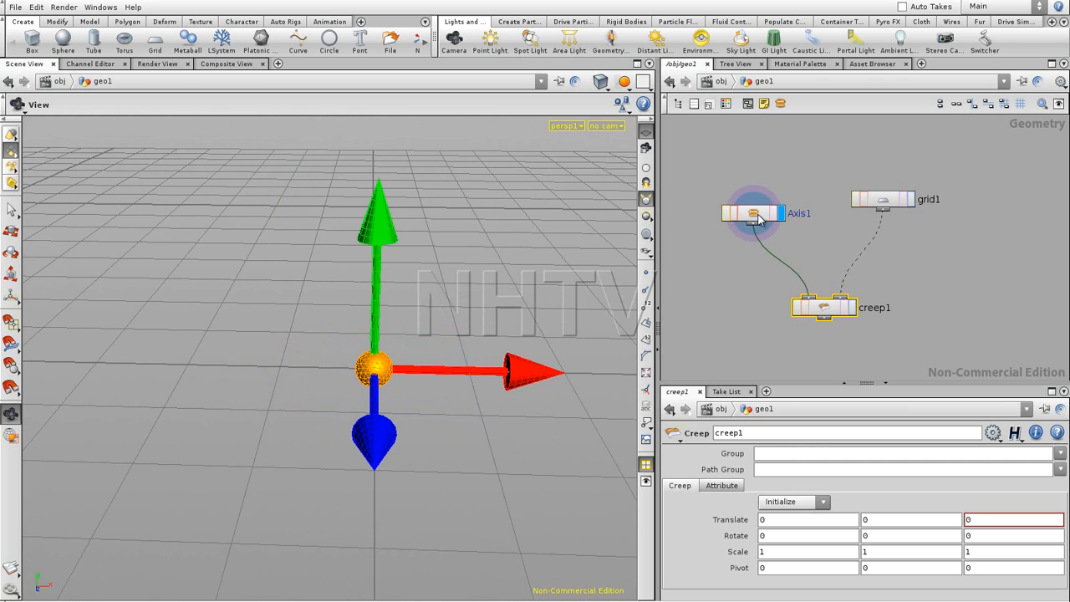
{"action": "left_click", "coordinate": [756, 219]}
{"action": "left_click_drag", "start_coordinate": [435, 370], "coordinate": [457, 331]}
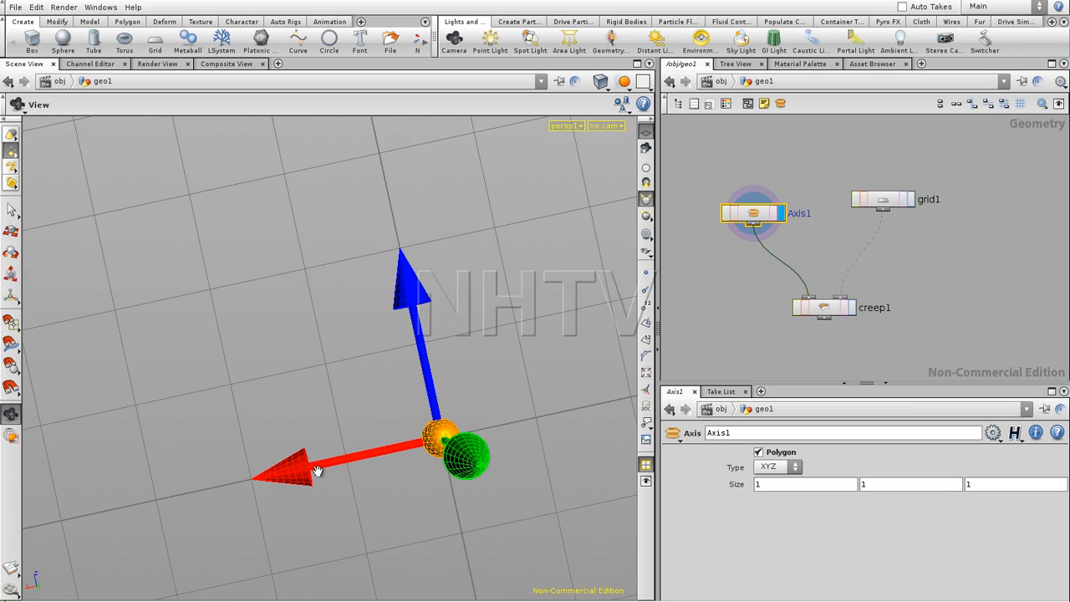
{"action": "left_click", "coordinate": [853, 308]}
{"action": "left_click_drag", "start_coordinate": [376, 418], "coordinate": [328, 338]}
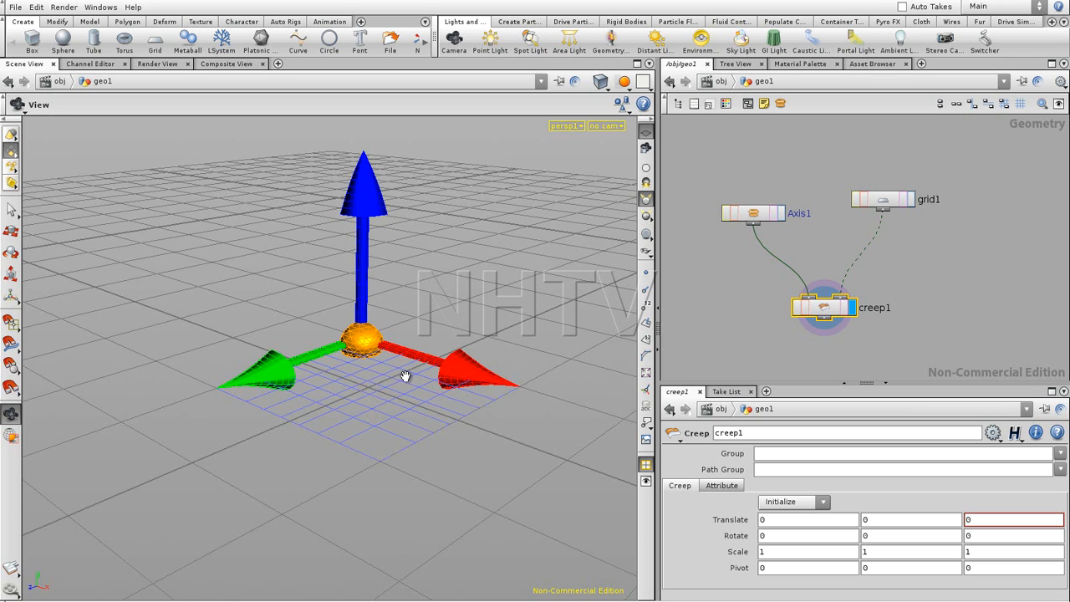
{"action": "mouse_move", "coordinate": [411, 337]}
{"action": "middle_mouse_down"}
{"action": "mouse_move", "coordinate": [399, 326]}
{"action": "mouse_move", "coordinate": [418, 329]}
{"action": "middle_mouse_up"}
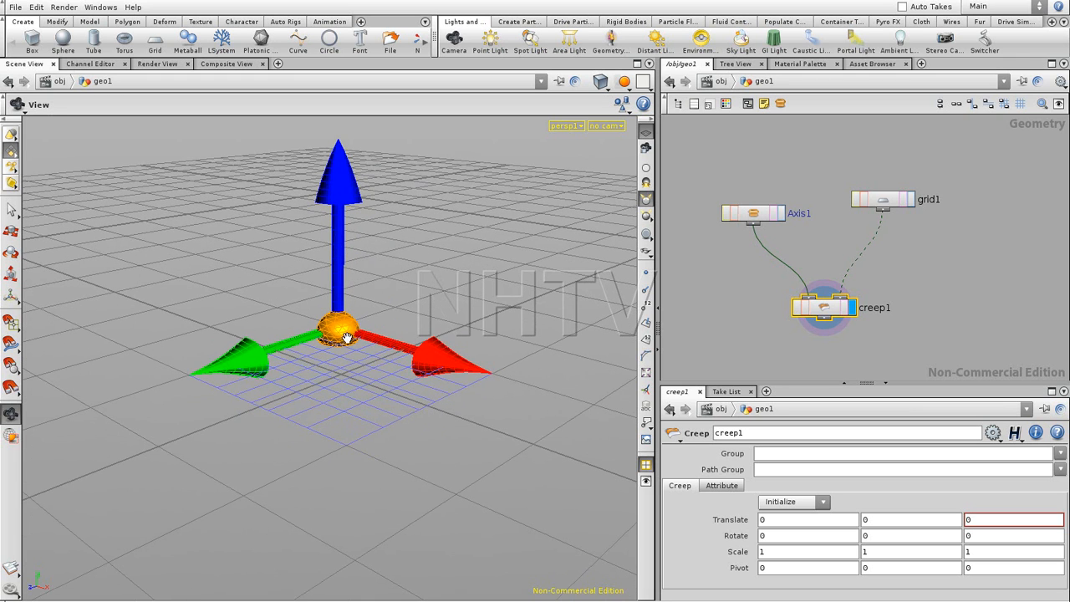
Step: Set the Creep node's Y scale to -1 and inspect the mapped axis on the grid
{"action": "left_click_drag", "start_coordinate": [341, 353], "coordinate": [444, 376]}
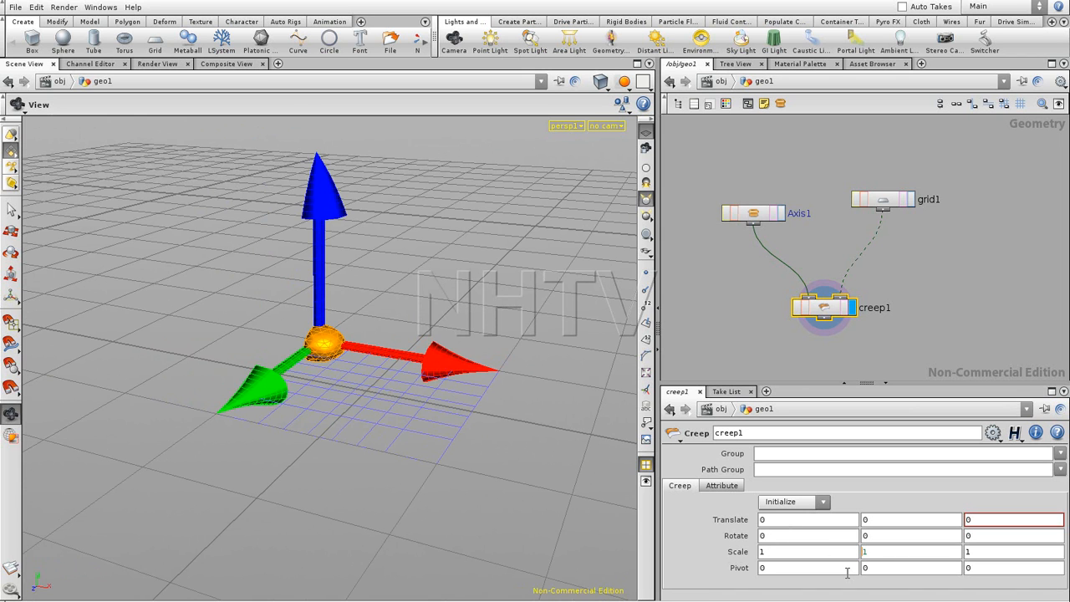
{"action": "type", "text": "-"}
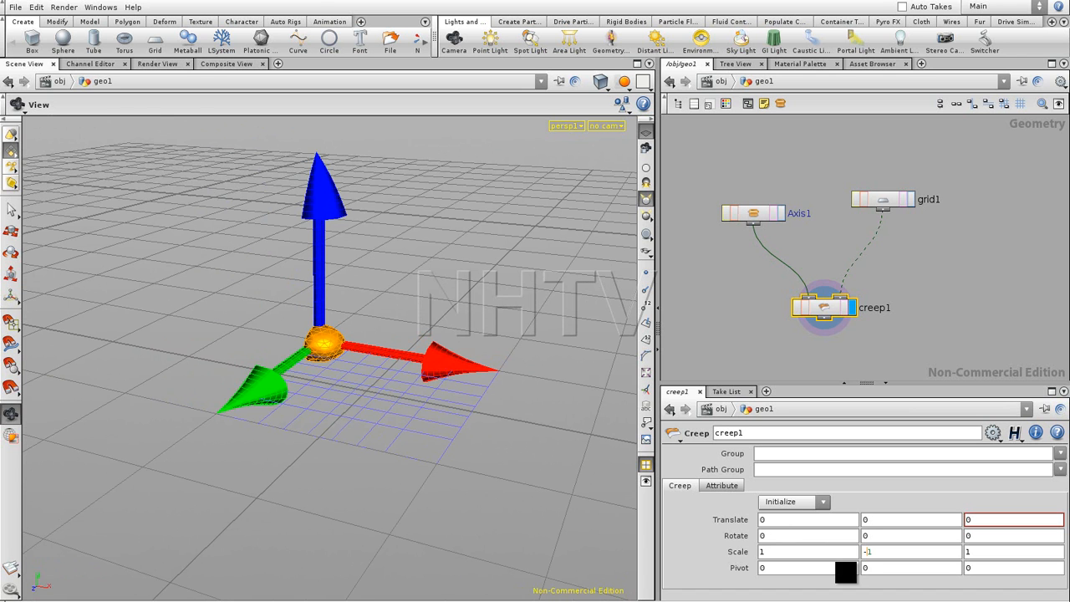
{"action": "key", "text": "Return"}
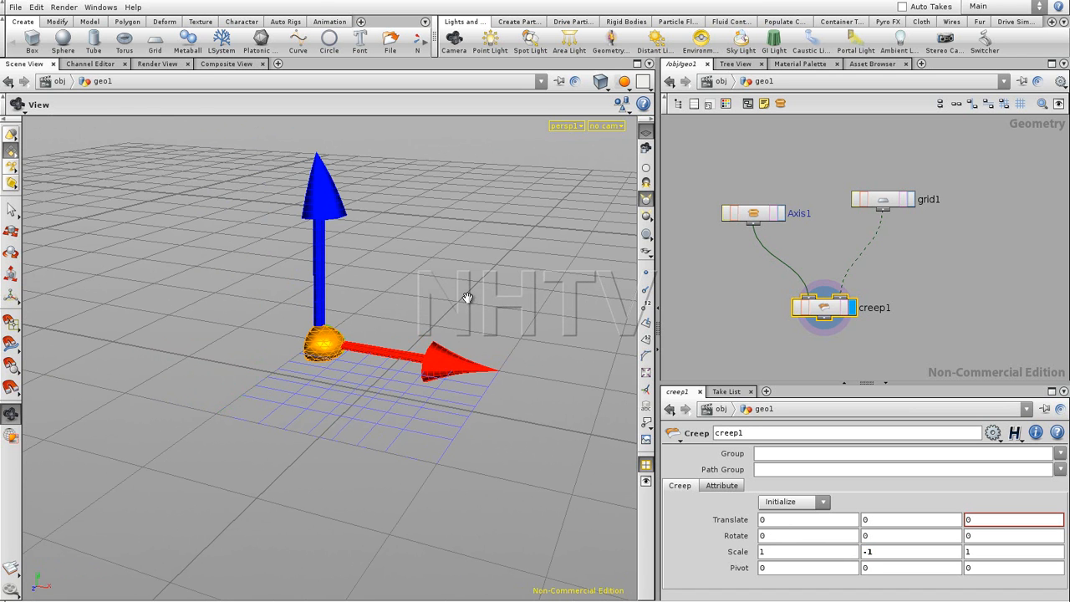
{"action": "left_click_drag", "start_coordinate": [449, 315], "coordinate": [330, 359]}
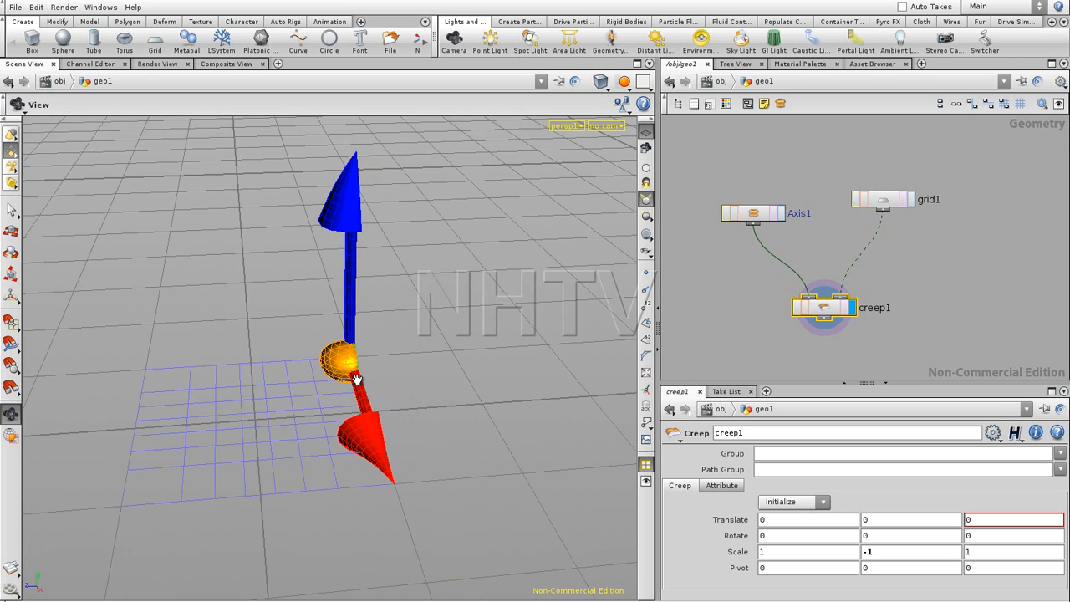
Step: Examine the original axis and the Y-scaled Creep result from several angles, ending on the Creep node
{"action": "left_click", "coordinate": [780, 213]}
{"action": "left_click", "coordinate": [752, 214]}
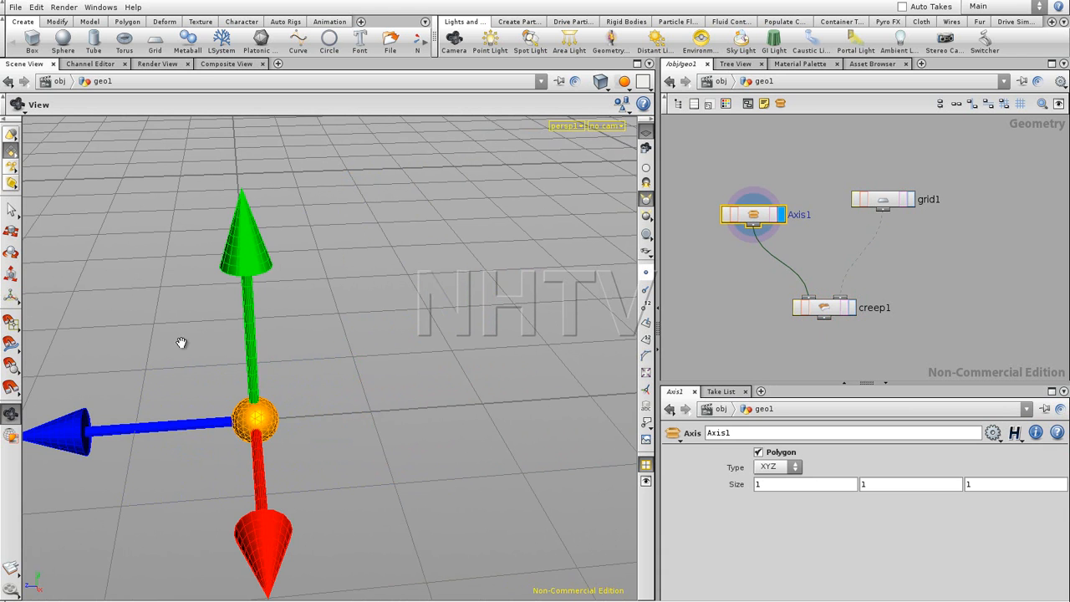
{"action": "left_click_drag", "start_coordinate": [222, 371], "coordinate": [307, 305]}
{"action": "left_click", "coordinate": [851, 309]}
{"action": "left_click", "coordinate": [824, 307]}
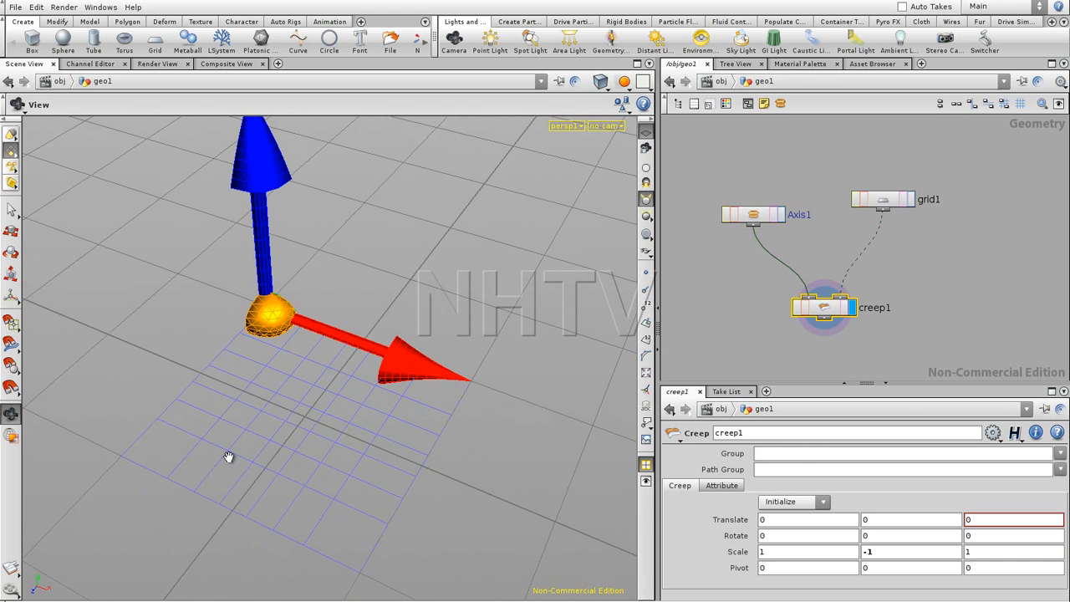
{"action": "left_click_drag", "start_coordinate": [368, 353], "coordinate": [326, 176]}
{"action": "left_click_drag", "start_coordinate": [370, 388], "coordinate": [324, 342]}
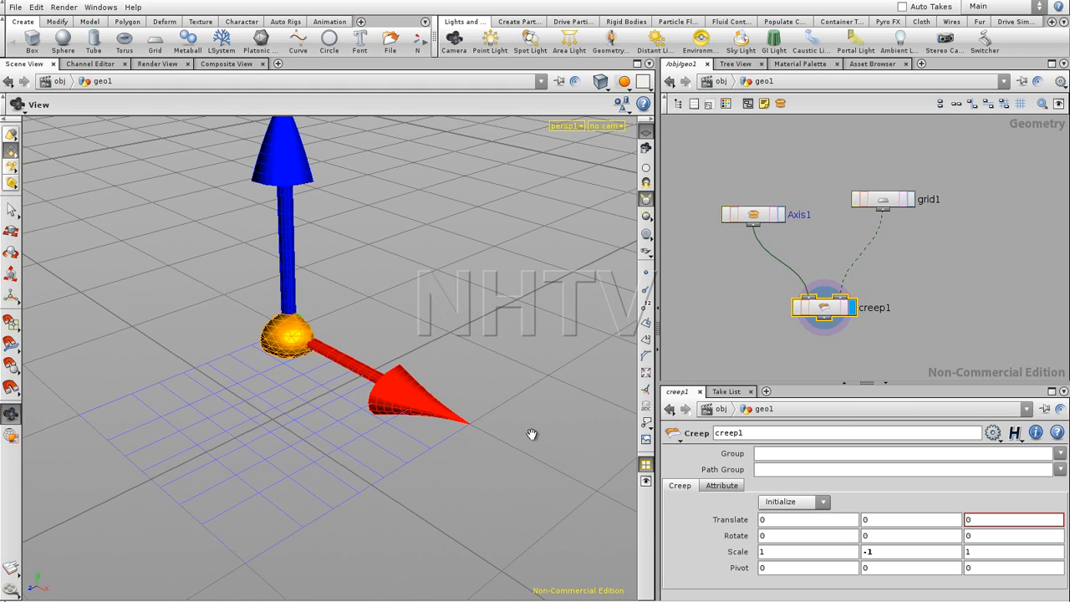
Step: Switch the display repeatedly between the Axis and Creep nodes to compare their blue and green arrow directions
{"action": "left_click", "coordinate": [780, 215]}
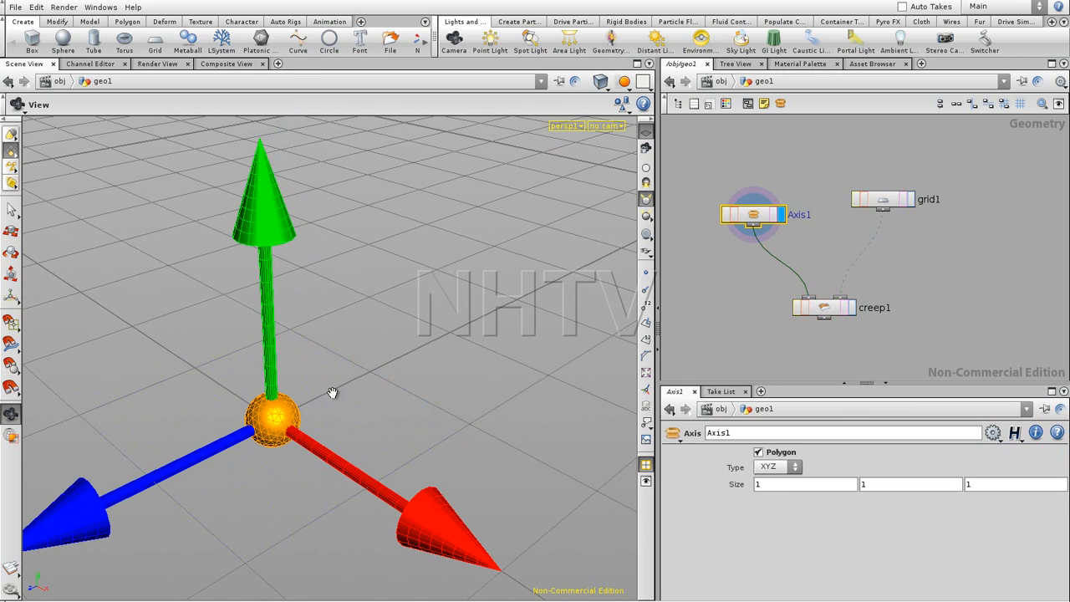
{"action": "left_click", "coordinate": [853, 307]}
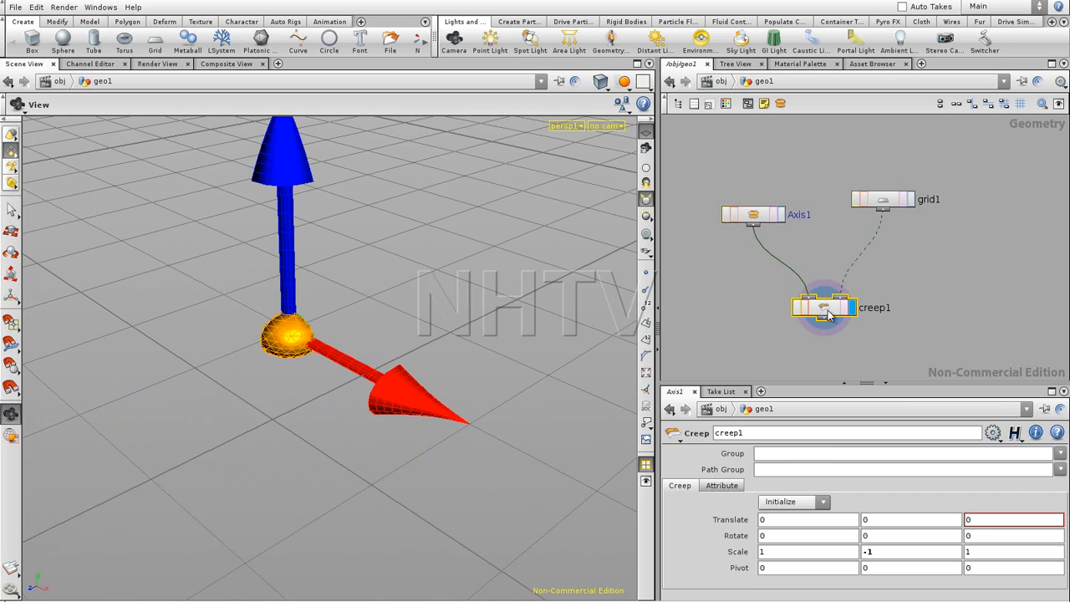
{"action": "left_click", "coordinate": [782, 218]}
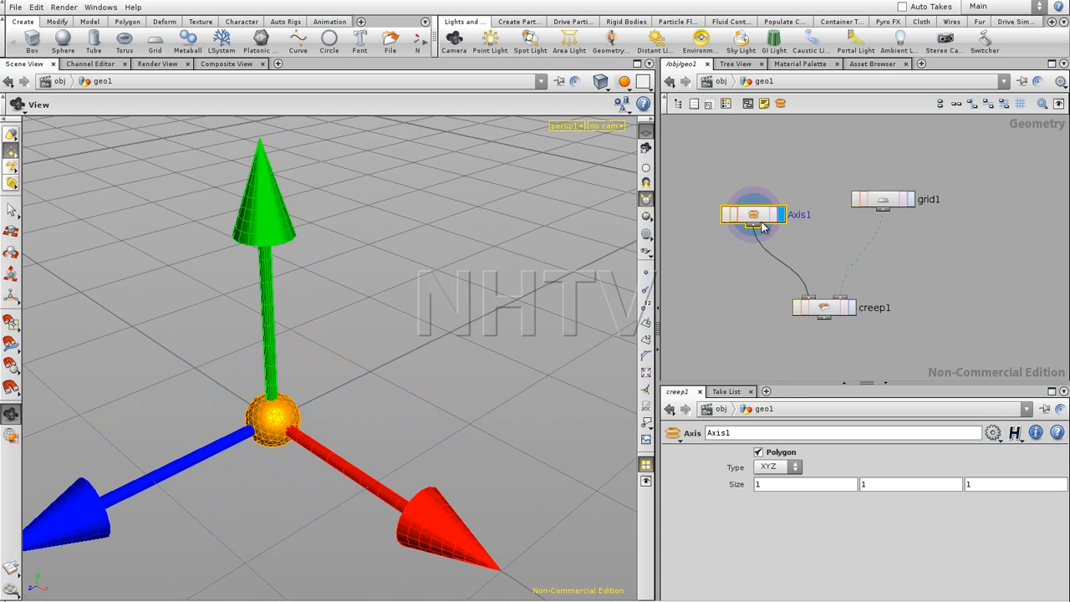
{"action": "left_click", "coordinate": [853, 307]}
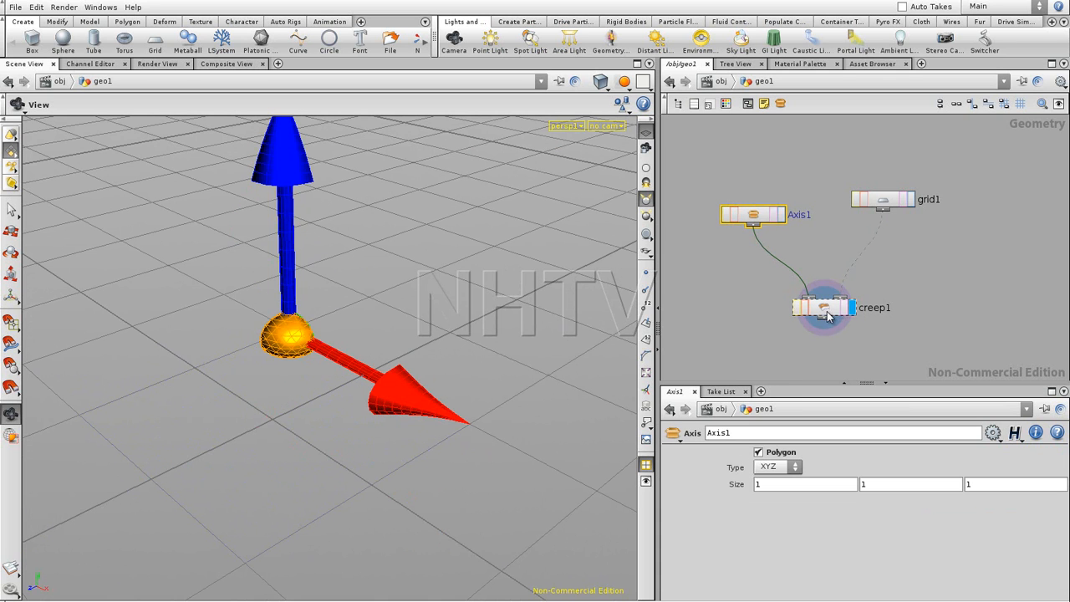
{"action": "left_click", "coordinate": [781, 215]}
{"action": "right_click_drag", "start_coordinate": [395, 328], "coordinate": [347, 383]}
{"action": "left_click_drag", "start_coordinate": [347, 383], "coordinate": [387, 399]}
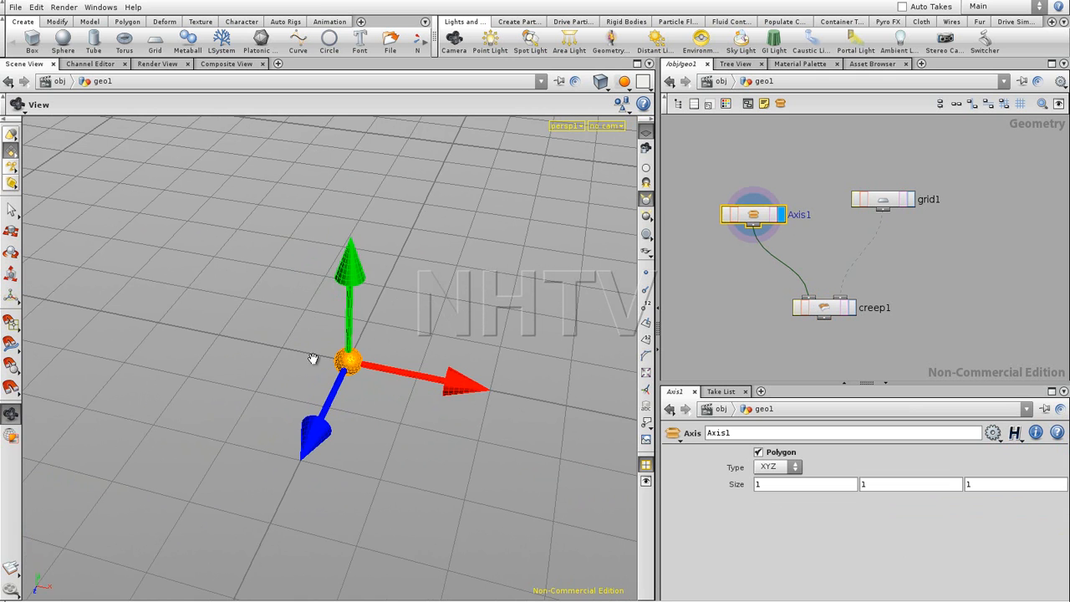
Step: Display the grid, Axis and Creep nodes in turn to compare the axis placement relative to the grid surface
{"action": "left_click", "coordinate": [849, 308]}
{"action": "left_click", "coordinate": [911, 199]}
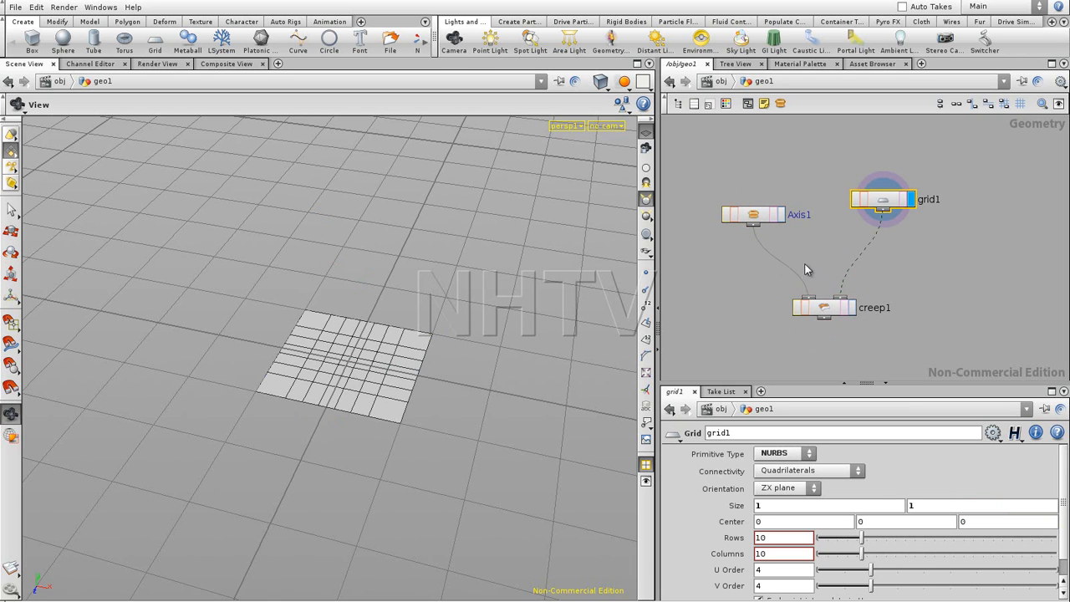
{"action": "left_click", "coordinate": [781, 215]}
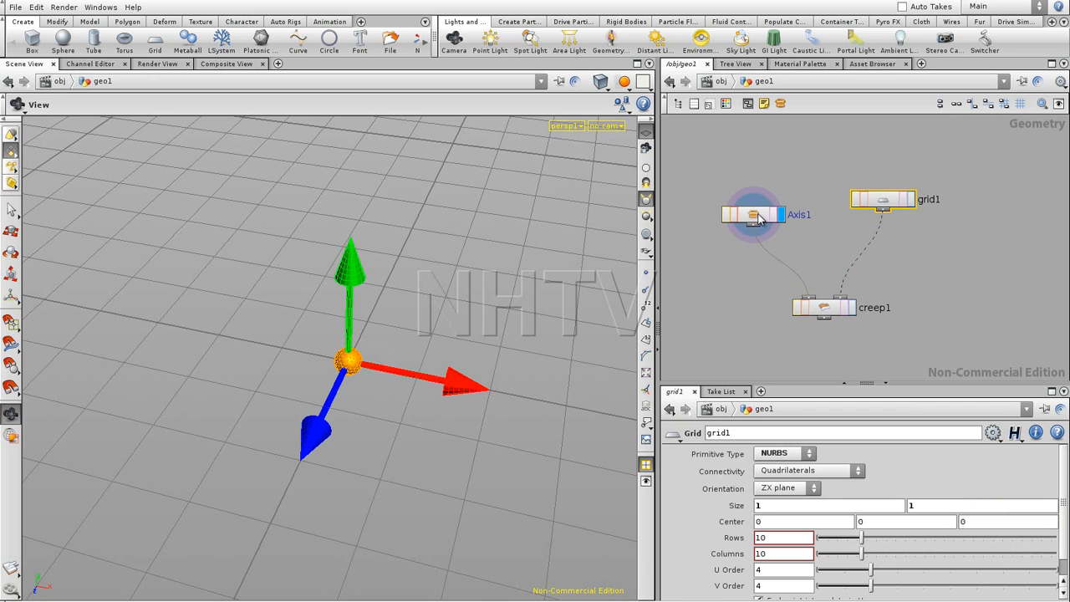
{"action": "left_click", "coordinate": [851, 307]}
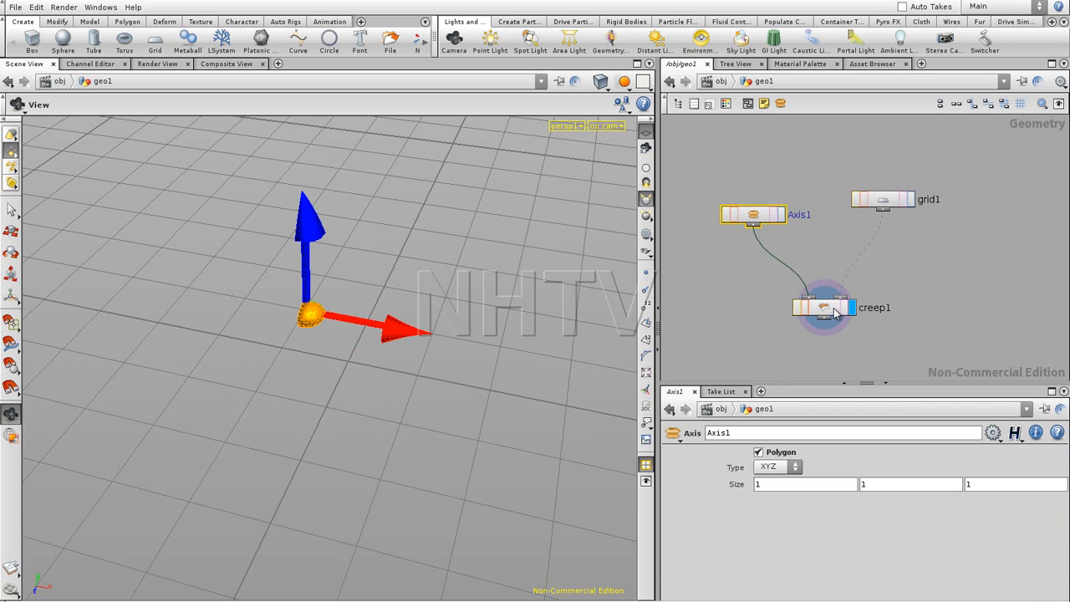
{"action": "left_click", "coordinate": [824, 307]}
{"action": "left_click", "coordinate": [780, 215]}
{"action": "left_click", "coordinate": [760, 219]}
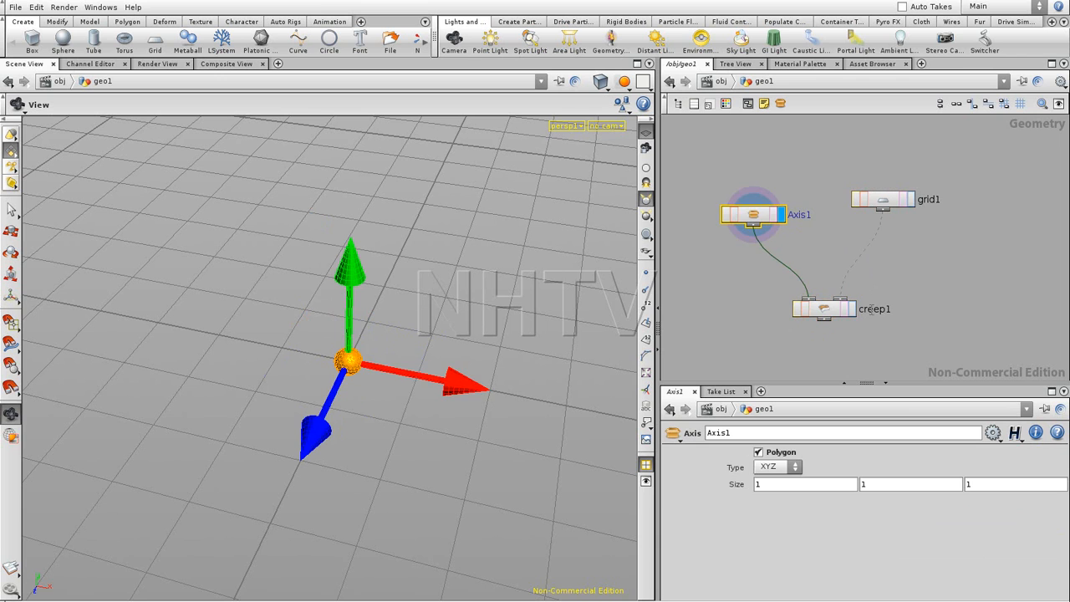
{"action": "left_click", "coordinate": [852, 309]}
{"action": "left_click", "coordinate": [833, 314]}
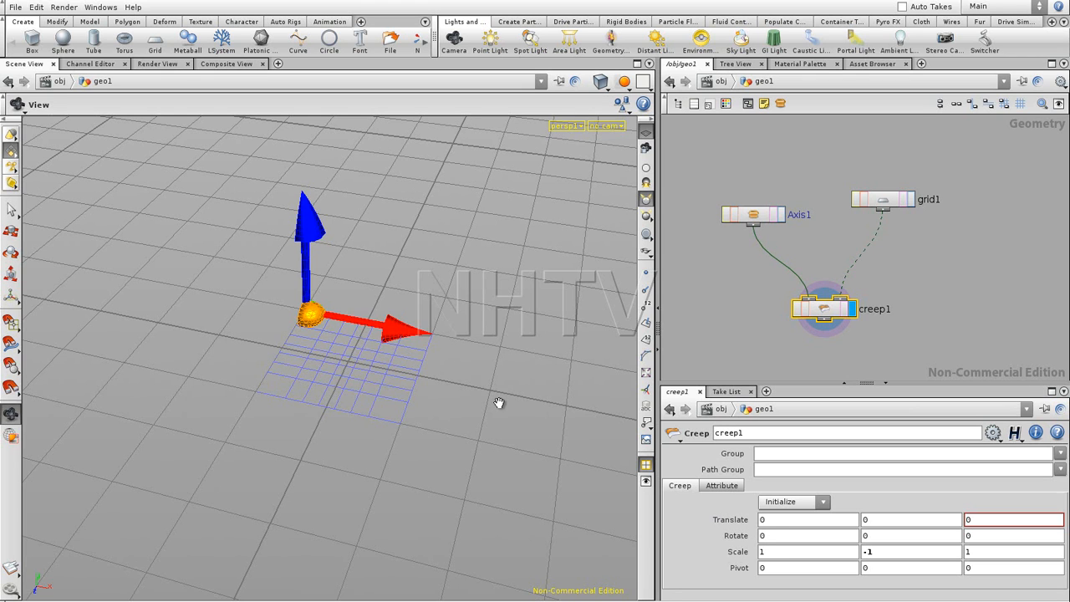
Step: Set the Creep node's X rotation to -90 and inspect the reoriented axis on the grid
{"action": "left_click", "coordinate": [770, 536]}
{"action": "type", "text": "90"}
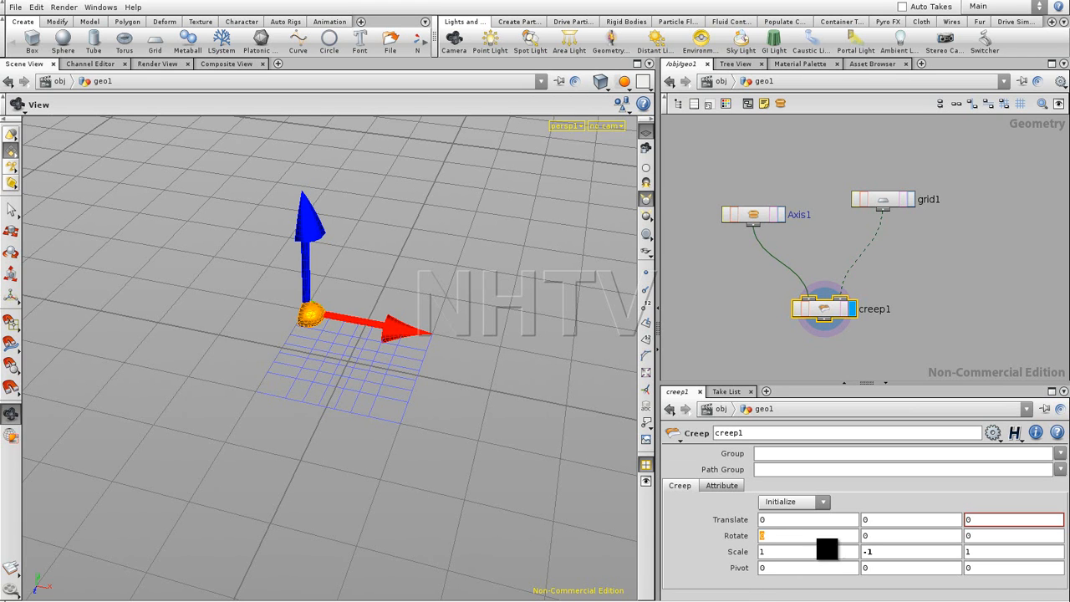
{"action": "key", "text": "Return"}
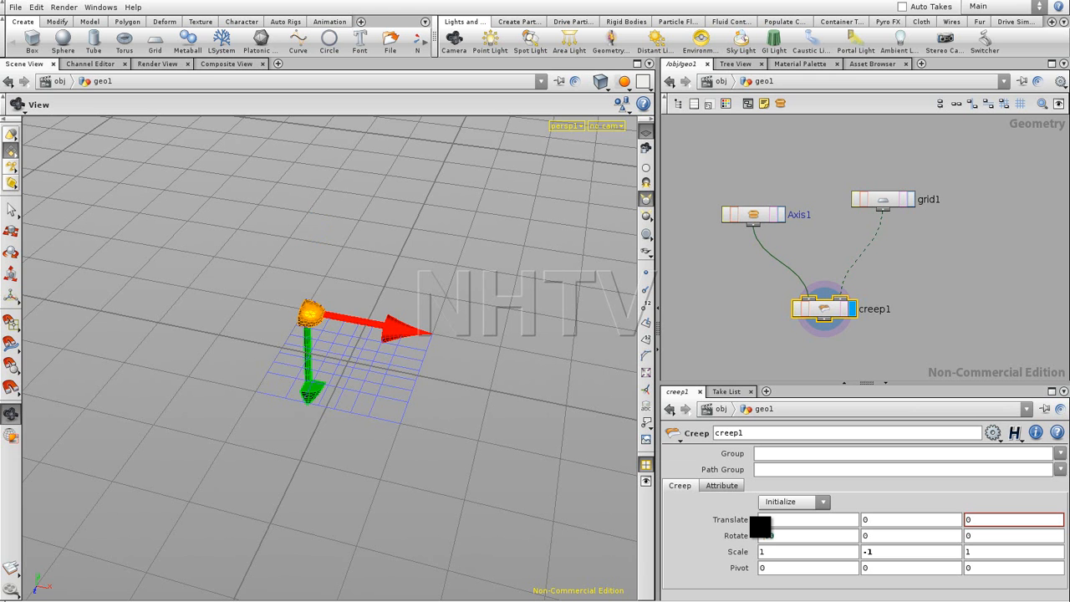
{"action": "key", "text": "Return"}
{"action": "left_click", "coordinate": [738, 302]}
{"action": "left_click_drag", "start_coordinate": [395, 338], "coordinate": [471, 410]}
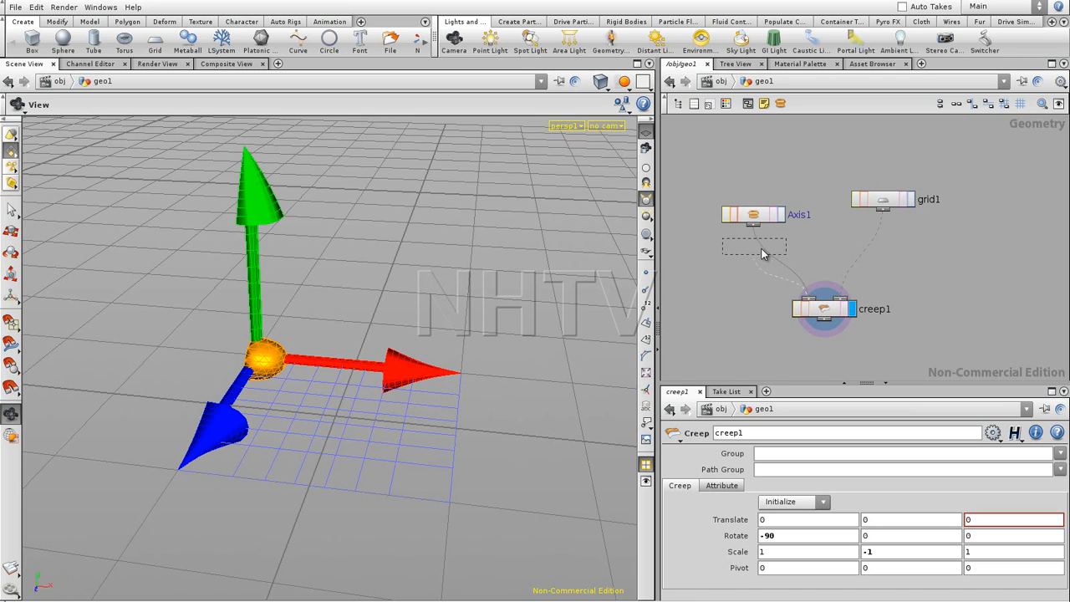
Step: Move the Axis node closer to the Creep node and compare the original axis with the rotated Creep result
{"action": "left_click_drag", "start_coordinate": [762, 253], "coordinate": [763, 257]}
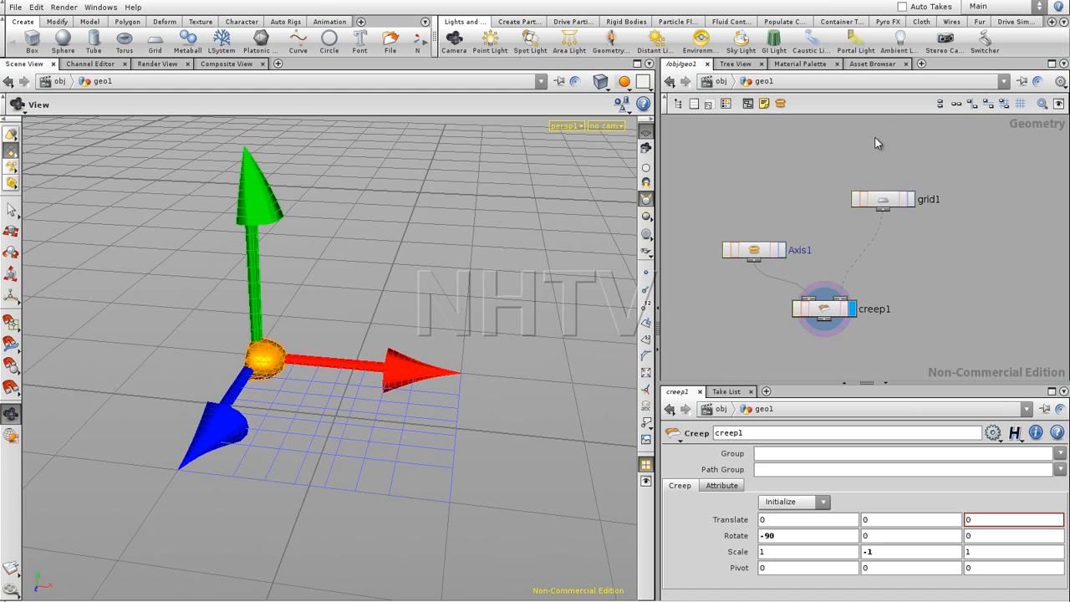
{"action": "left_click_drag", "start_coordinate": [326, 276], "coordinate": [391, 292]}
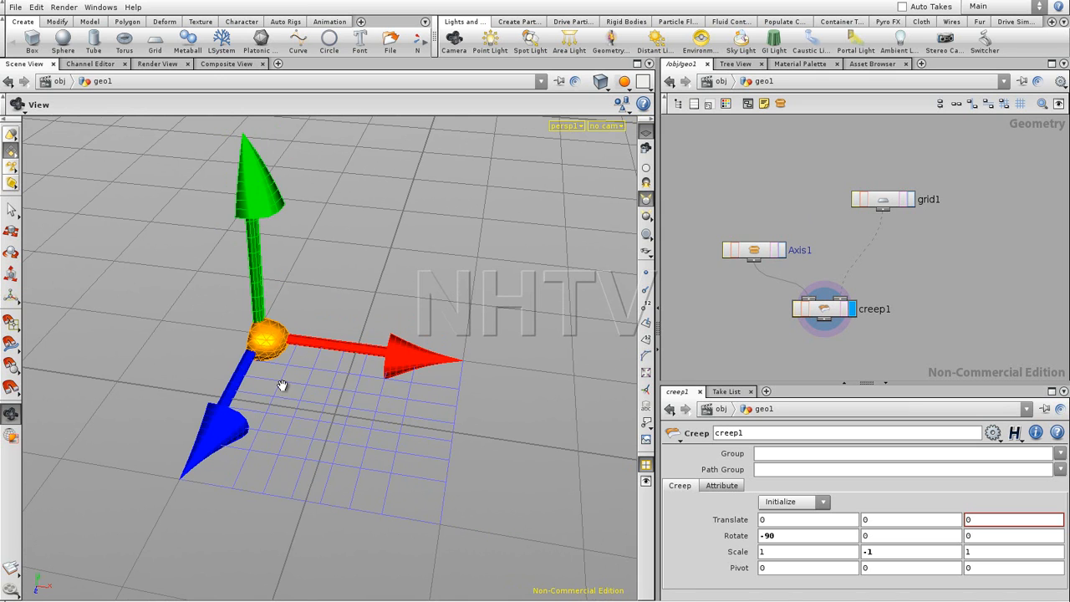
{"action": "left_click", "coordinate": [782, 250]}
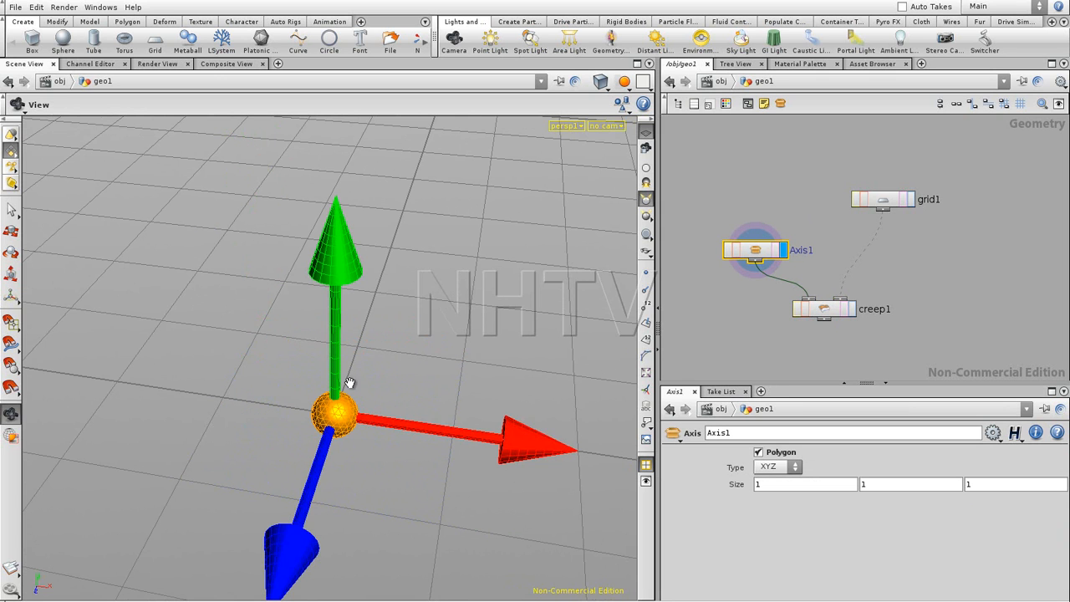
{"action": "left_click", "coordinate": [854, 310]}
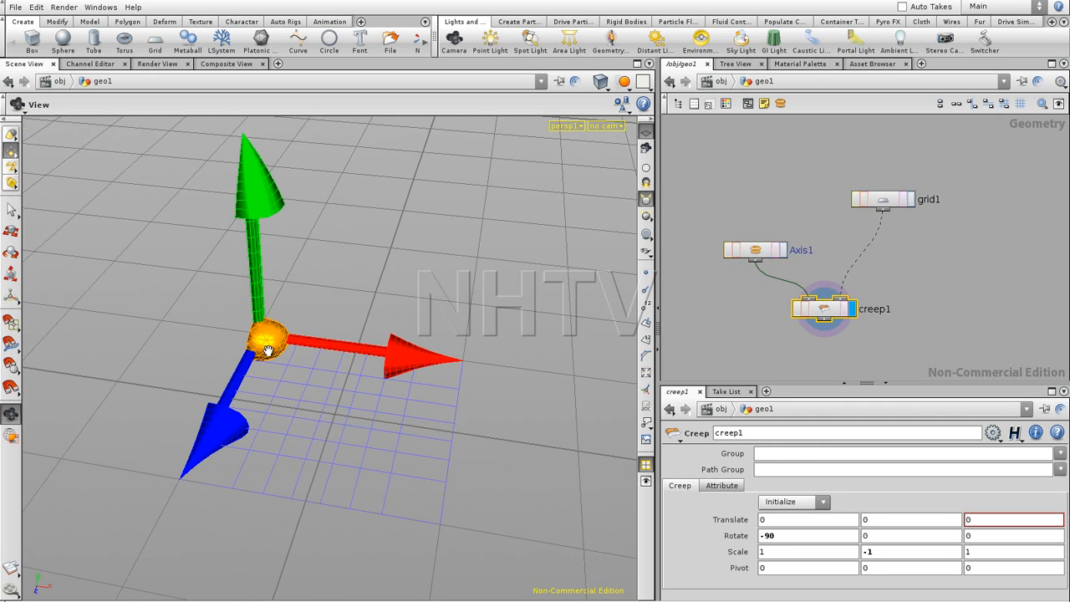
{"action": "left_click_drag", "start_coordinate": [192, 325], "coordinate": [390, 370], "text": "alt"}
{"action": "mouse_move", "coordinate": [202, 419]}
{"action": "left_mouse_down", "text": "alt"}
{"action": "mouse_move", "coordinate": [276, 365]}
{"action": "mouse_move", "coordinate": [255, 370]}
{"action": "mouse_move", "coordinate": [341, 362]}
{"action": "mouse_move", "coordinate": [273, 374]}
{"action": "mouse_move", "coordinate": [296, 382]}
{"action": "mouse_move", "coordinate": [332, 370]}
{"action": "mouse_move", "coordinate": [270, 361]}
{"action": "mouse_move", "coordinate": [327, 363]}
{"action": "mouse_move", "coordinate": [209, 407]}
{"action": "left_mouse_up", "text": "alt"}
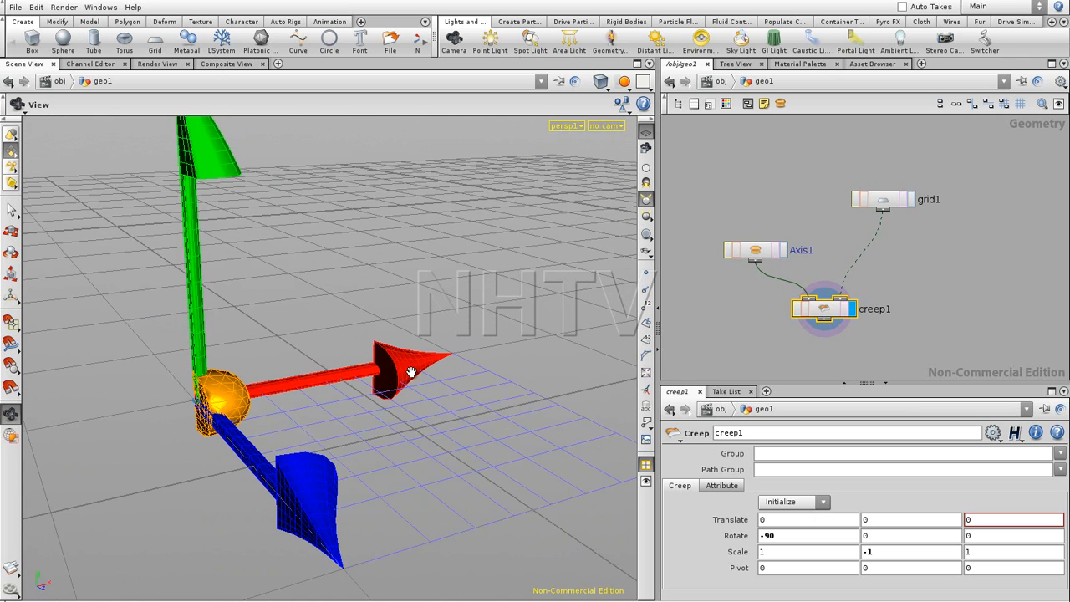
{"action": "left_click_drag", "start_coordinate": [399, 357], "coordinate": [438, 468], "text": "alt"}
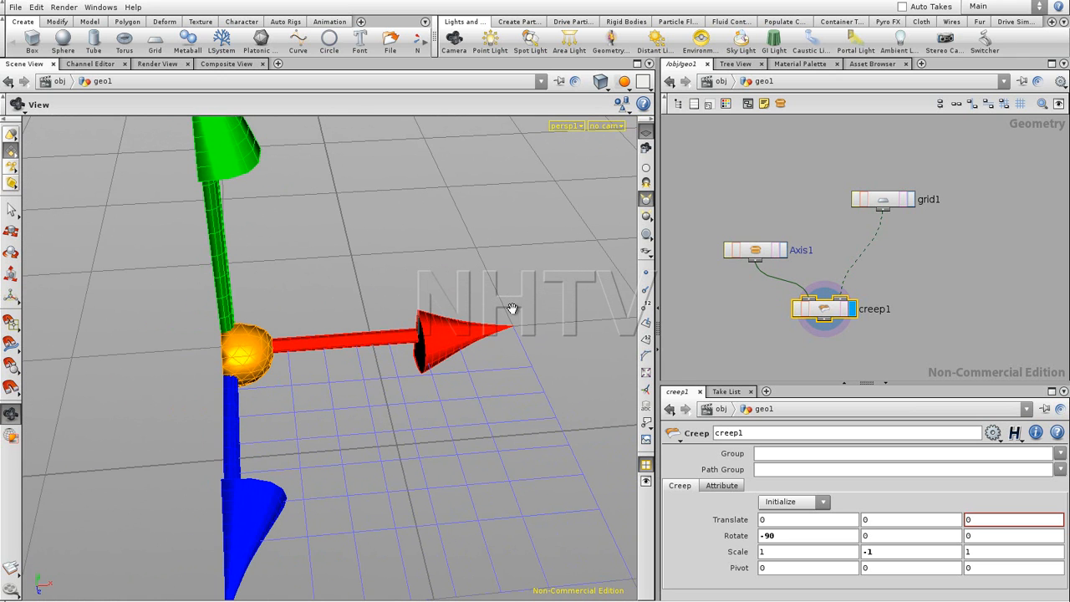
Step: Check the position and arrow directions of the rotated Creep result against the original axis by alternating the displayed node
{"action": "middle_click_drag", "start_coordinate": [745, 327], "coordinate": [728, 292]}
{"action": "left_click", "coordinate": [766, 219]}
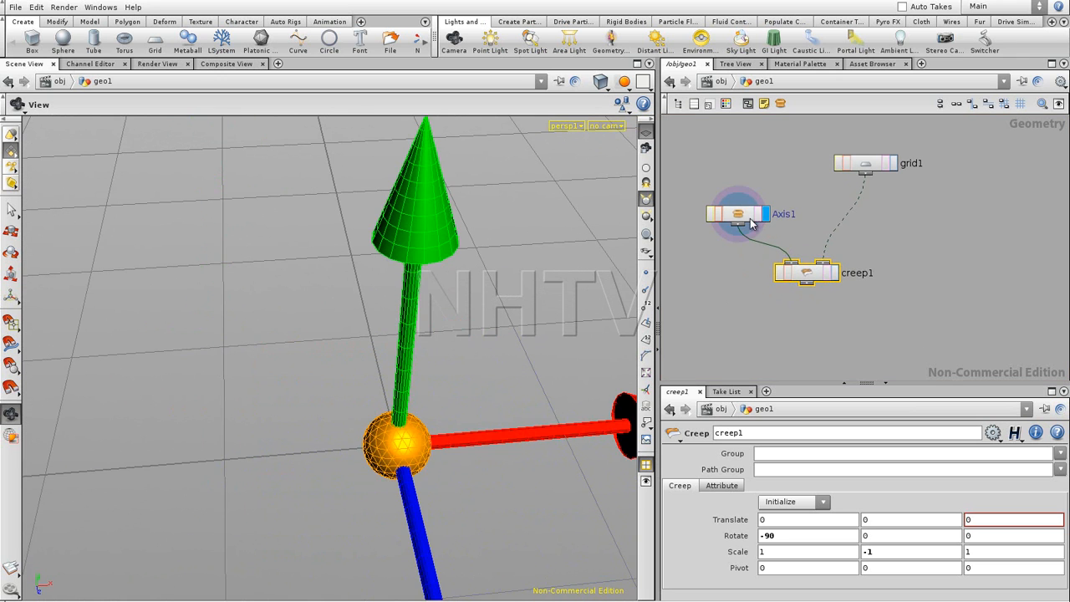
{"action": "left_click", "coordinate": [757, 221]}
{"action": "left_click_drag", "start_coordinate": [462, 365], "coordinate": [343, 360]}
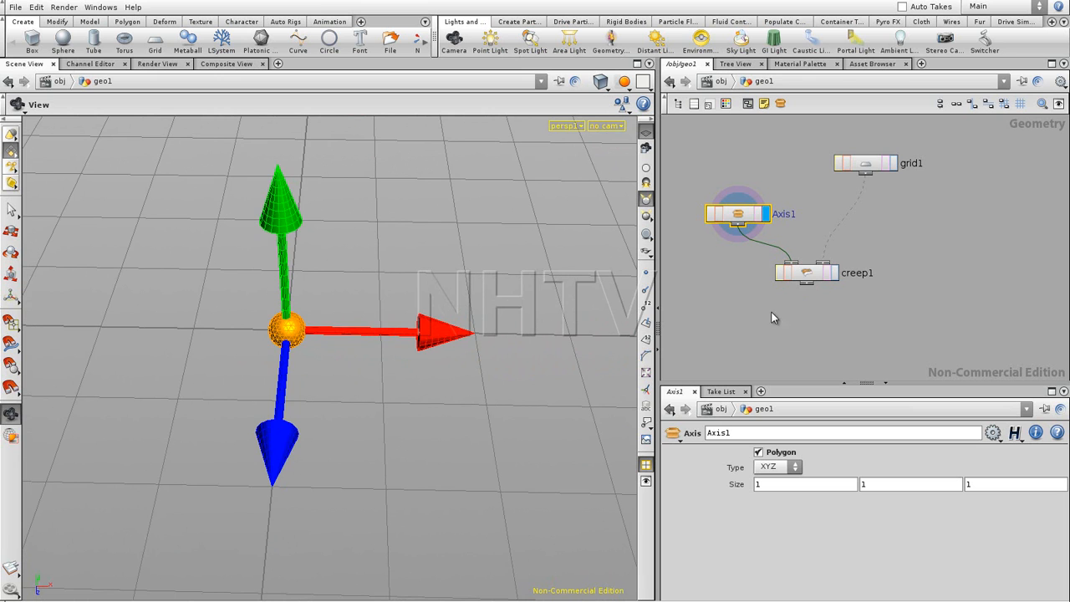
{"action": "left_click", "coordinate": [836, 273]}
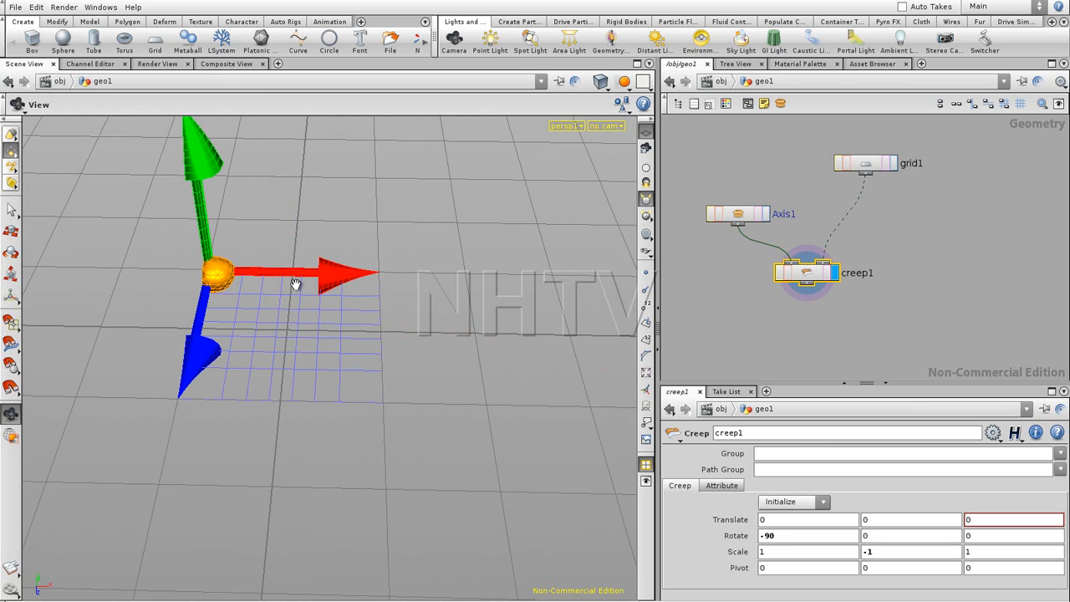
{"action": "left_click_drag", "start_coordinate": [240, 282], "coordinate": [316, 338]}
{"action": "left_click", "coordinate": [765, 214]}
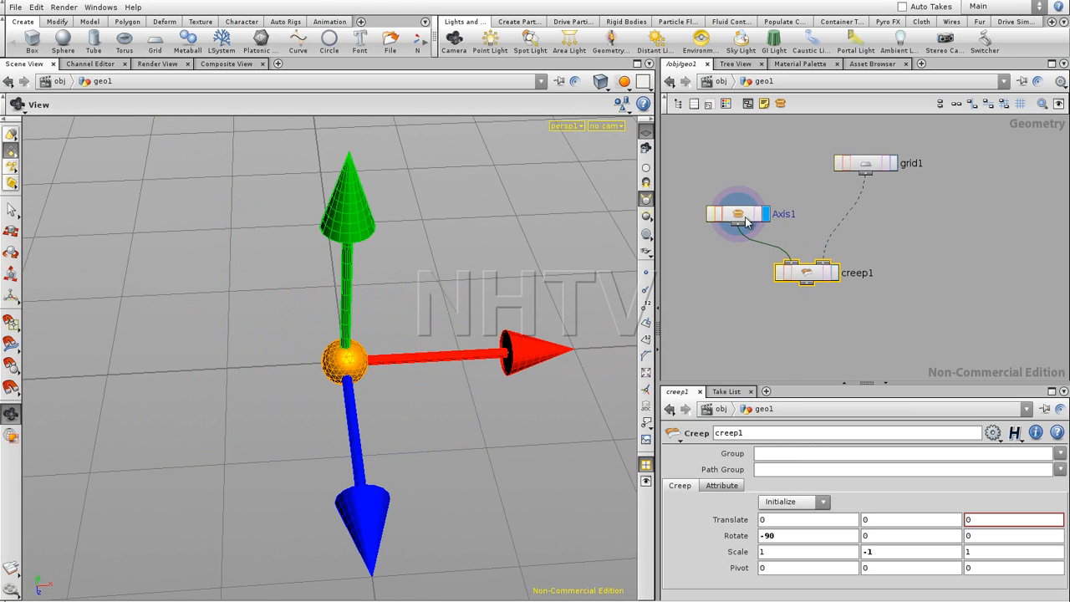
Step: Alternate the display between the Axis and Creep nodes and compare the shape and arrow directions from several angles
{"action": "left_click_drag", "start_coordinate": [376, 373], "coordinate": [350, 371]}
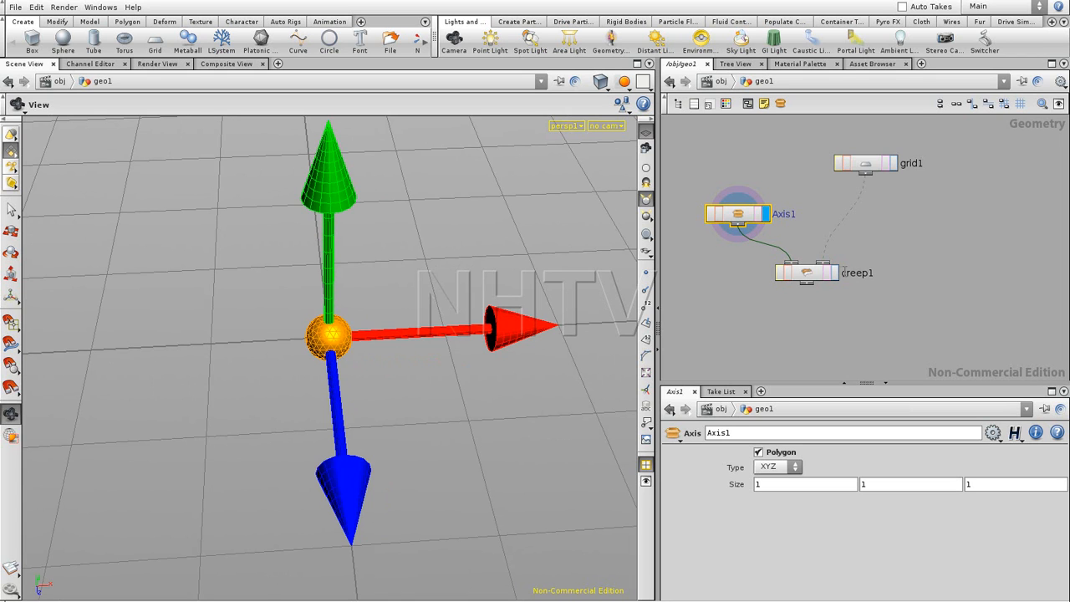
{"action": "left_click", "coordinate": [837, 274]}
{"action": "left_click", "coordinate": [805, 272]}
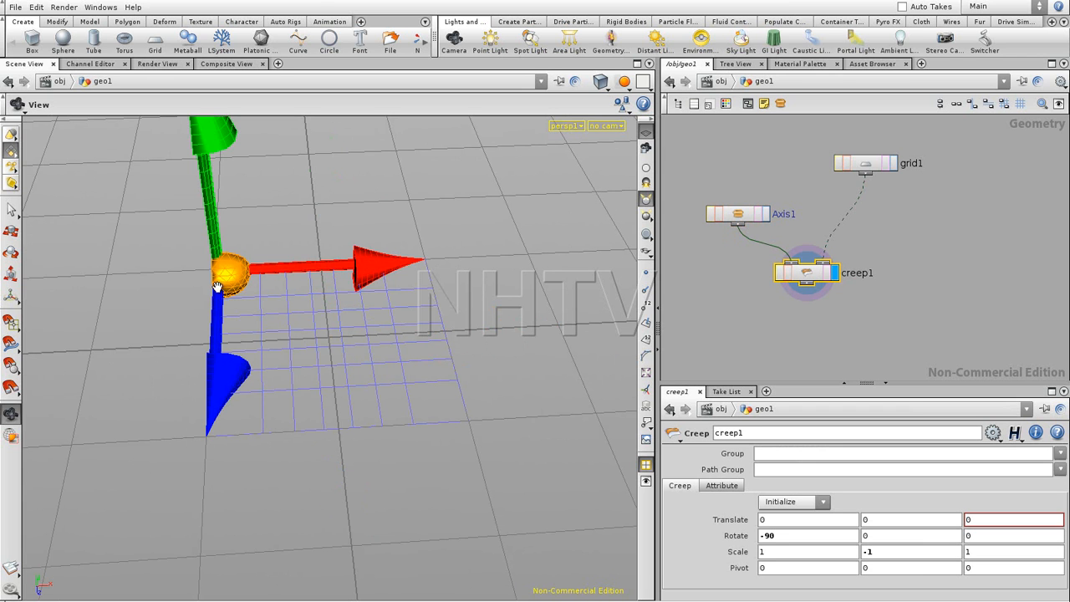
{"action": "left_click_drag", "start_coordinate": [178, 294], "coordinate": [271, 318]}
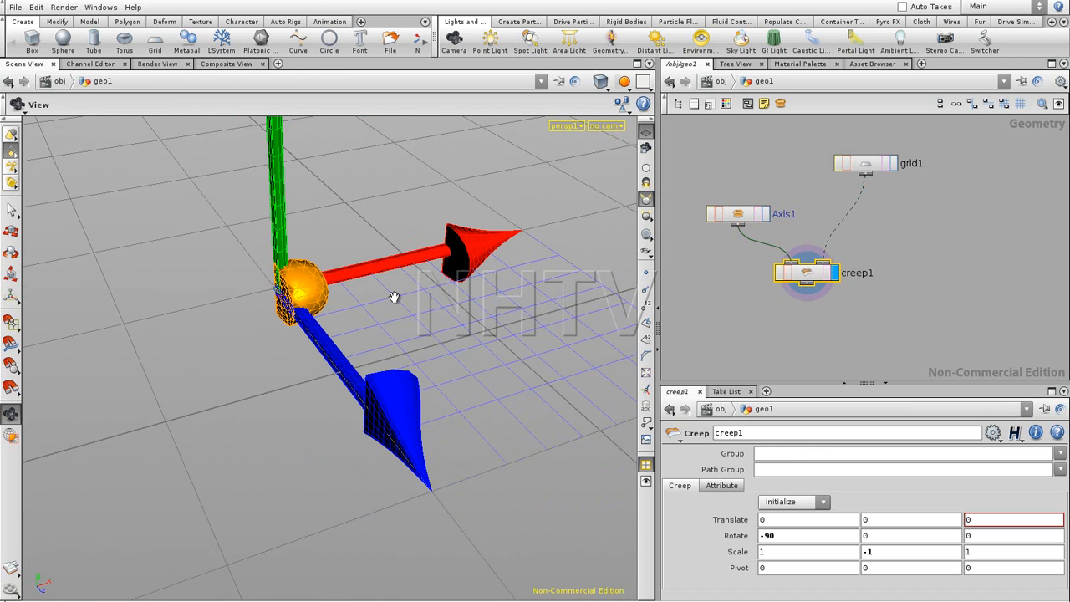
{"action": "left_click_drag", "start_coordinate": [477, 313], "coordinate": [351, 320]}
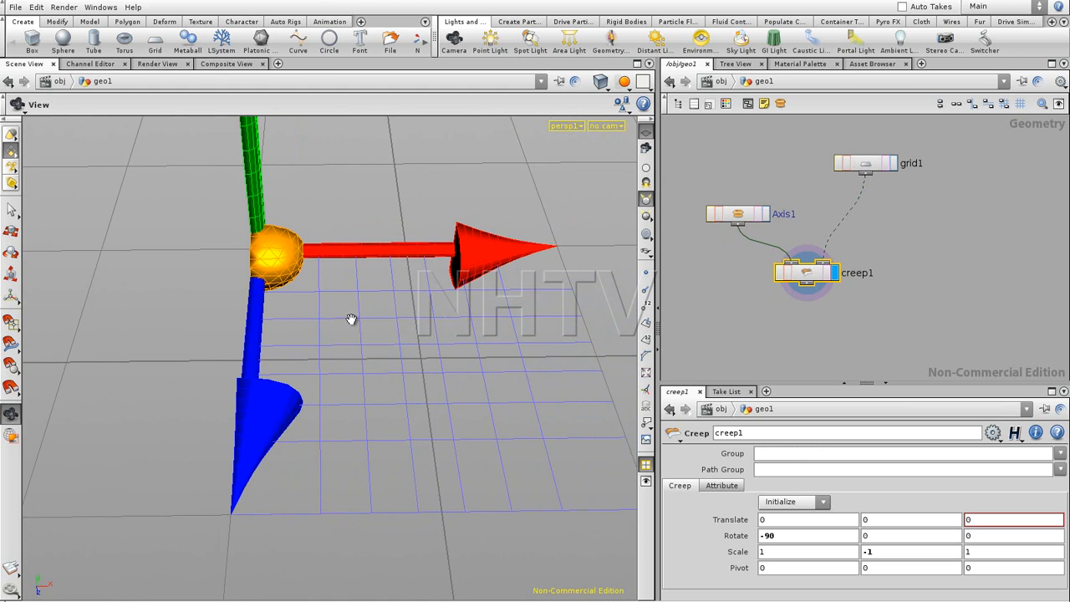
{"action": "left_click", "coordinate": [743, 217]}
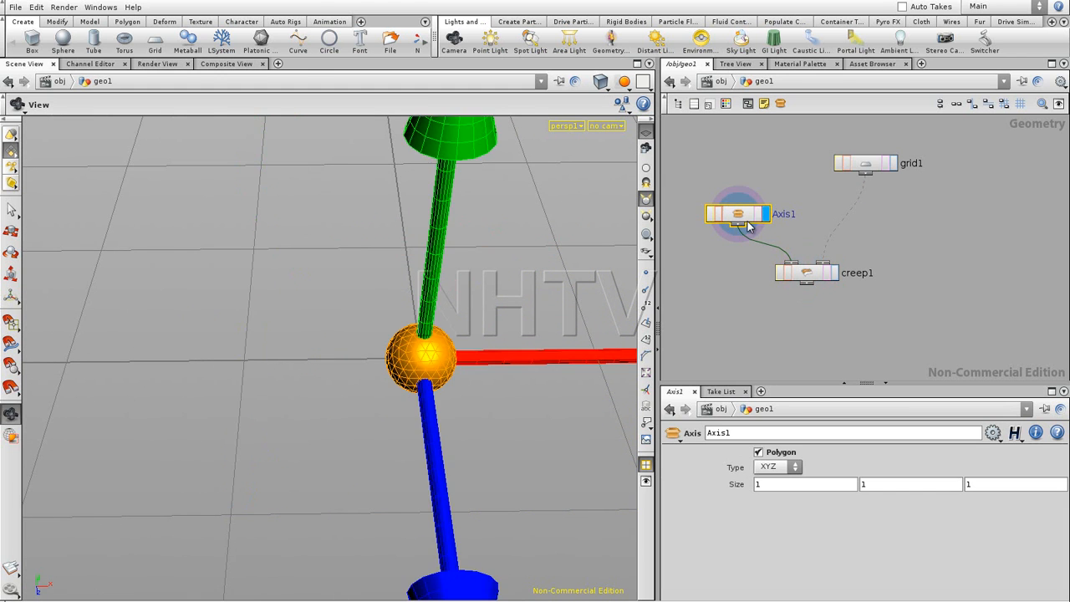
{"action": "left_click_drag", "start_coordinate": [394, 293], "coordinate": [418, 316]}
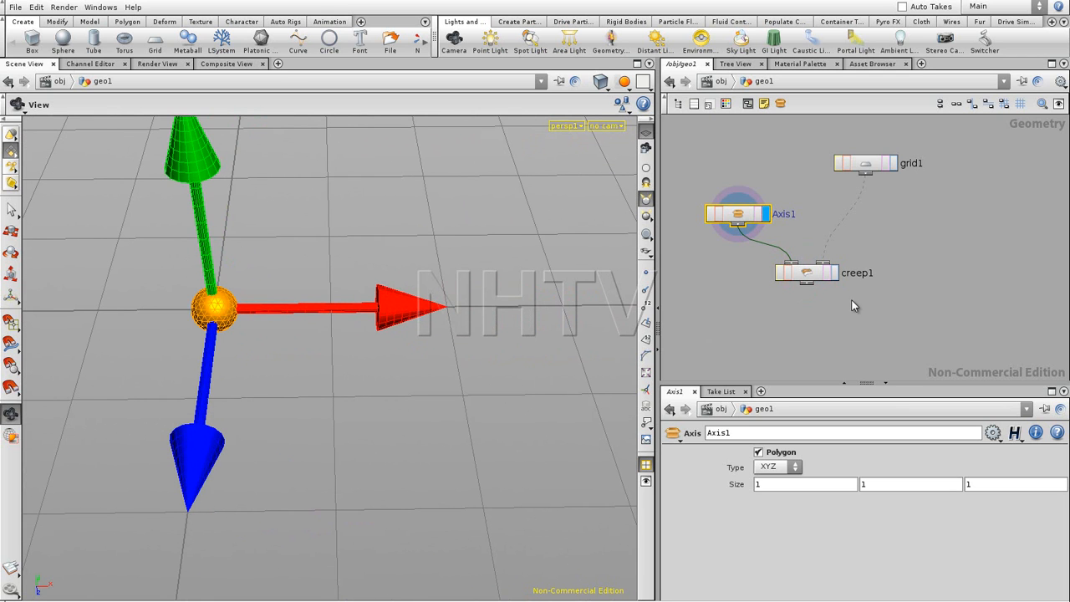
{"action": "left_click", "coordinate": [834, 276]}
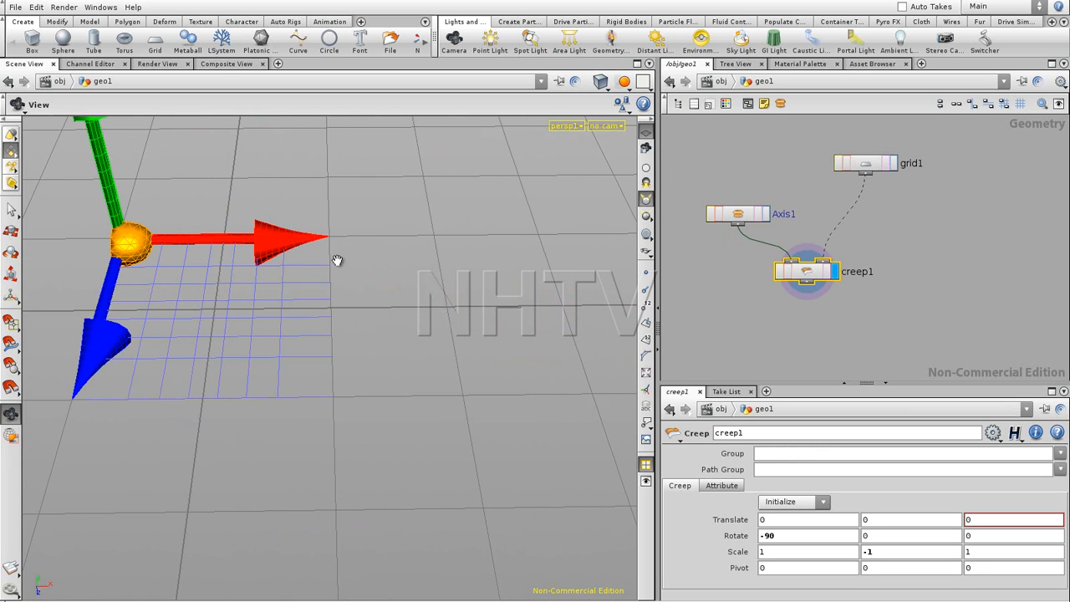
Step: Set the Axis node's X size to 2 and display the Creep node to inspect the effect on the red arrow
{"action": "left_click", "coordinate": [752, 215]}
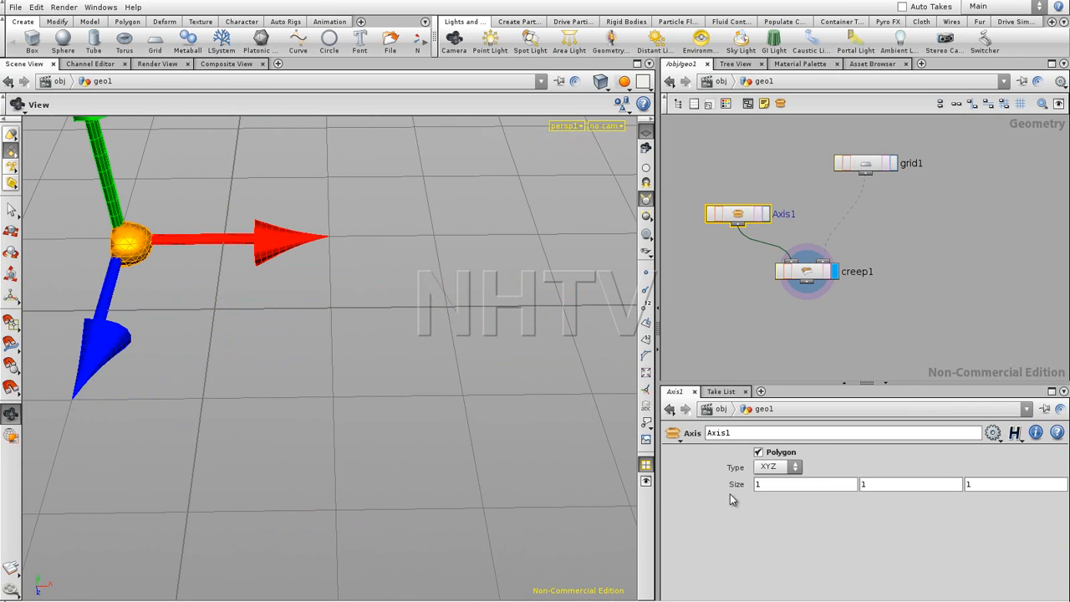
{"action": "middle_click_drag", "start_coordinate": [234, 274], "coordinate": [324, 330]}
{"action": "right_click_drag", "start_coordinate": [325, 330], "coordinate": [261, 329]}
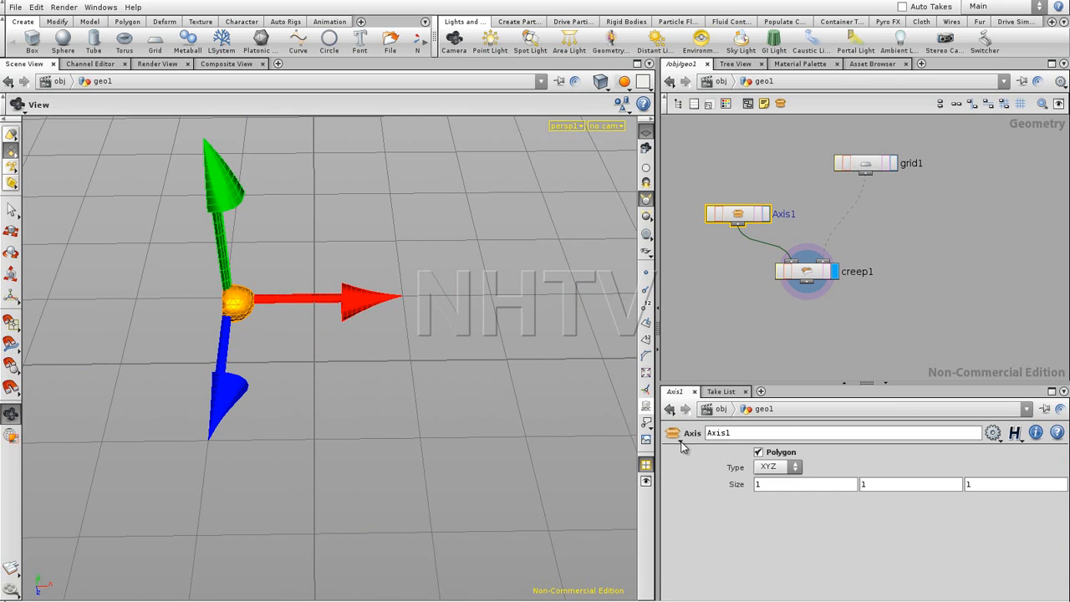
{"action": "left_click", "coordinate": [765, 215]}
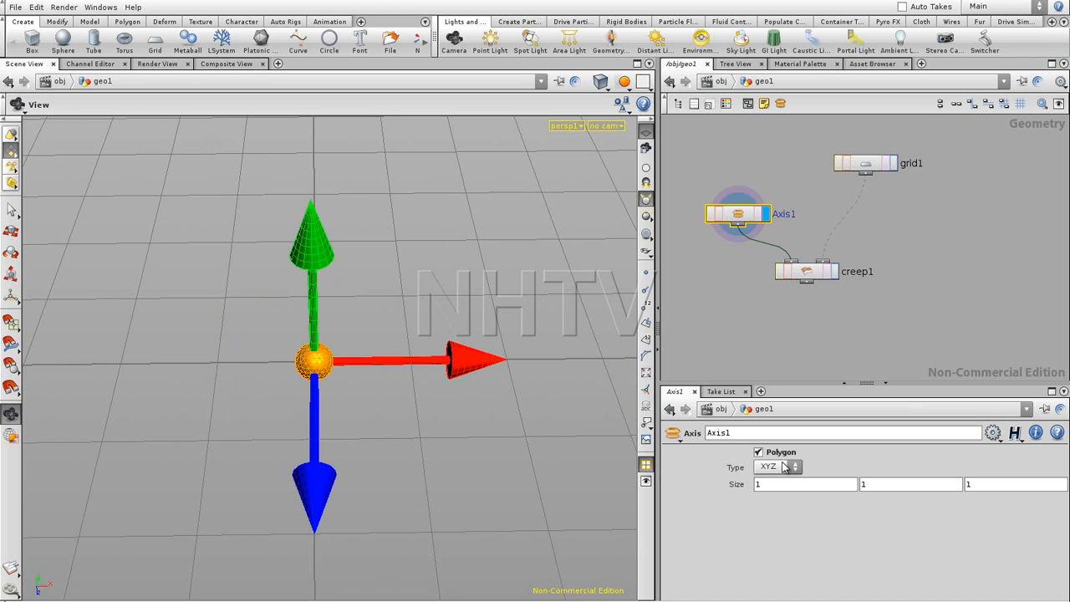
{"action": "double_click", "coordinate": [797, 483]}
{"action": "type", "text": "2"}
{"action": "key", "text": "Return"}
{"action": "left_click_drag", "start_coordinate": [557, 332], "coordinate": [302, 361]}
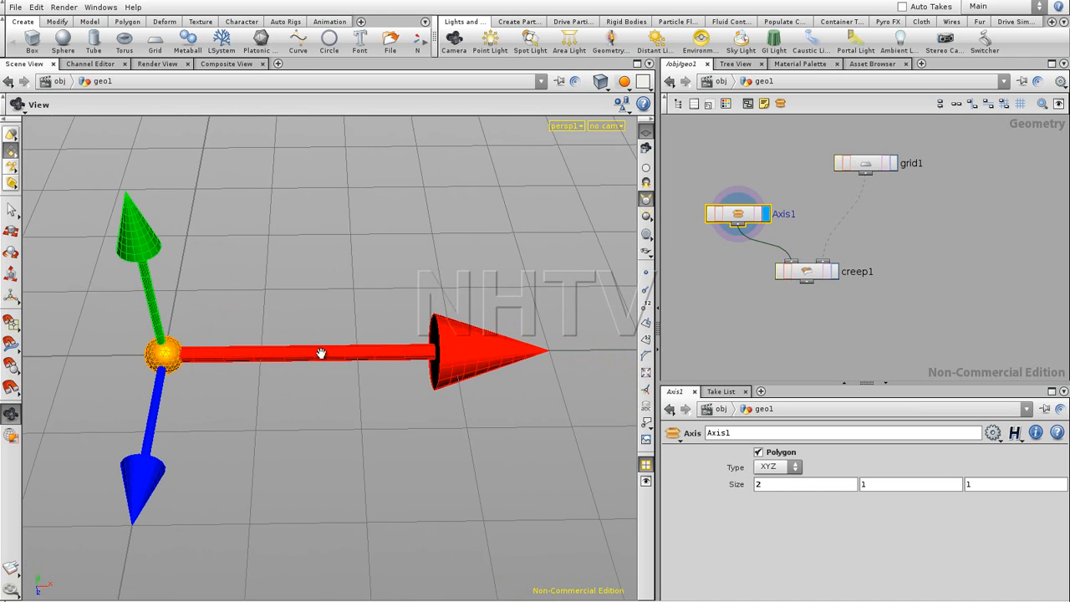
{"action": "left_click", "coordinate": [835, 272]}
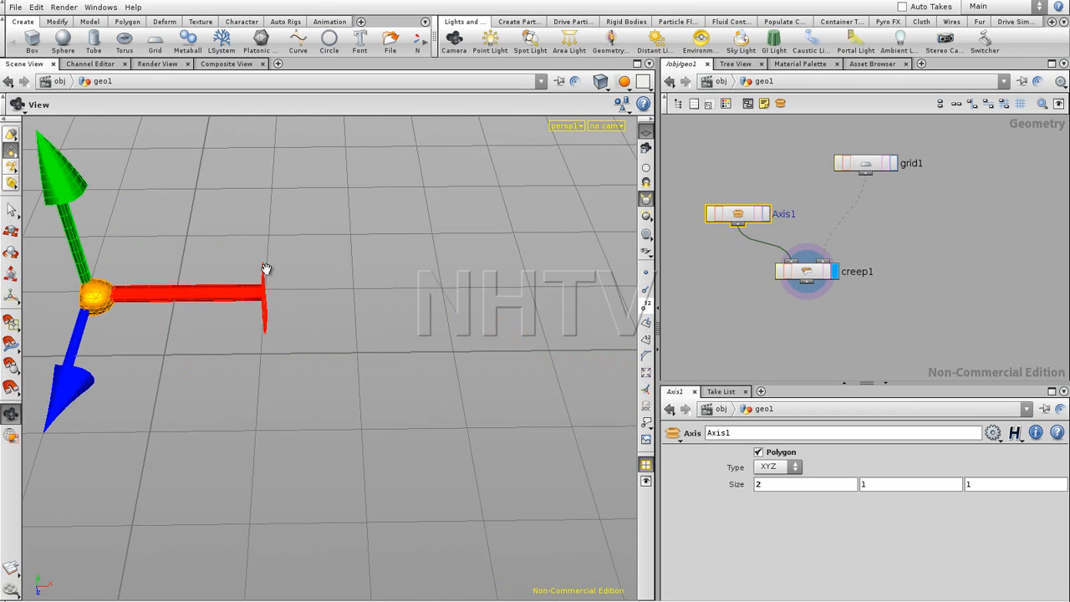
{"action": "left_click_drag", "start_coordinate": [263, 332], "coordinate": [358, 335]}
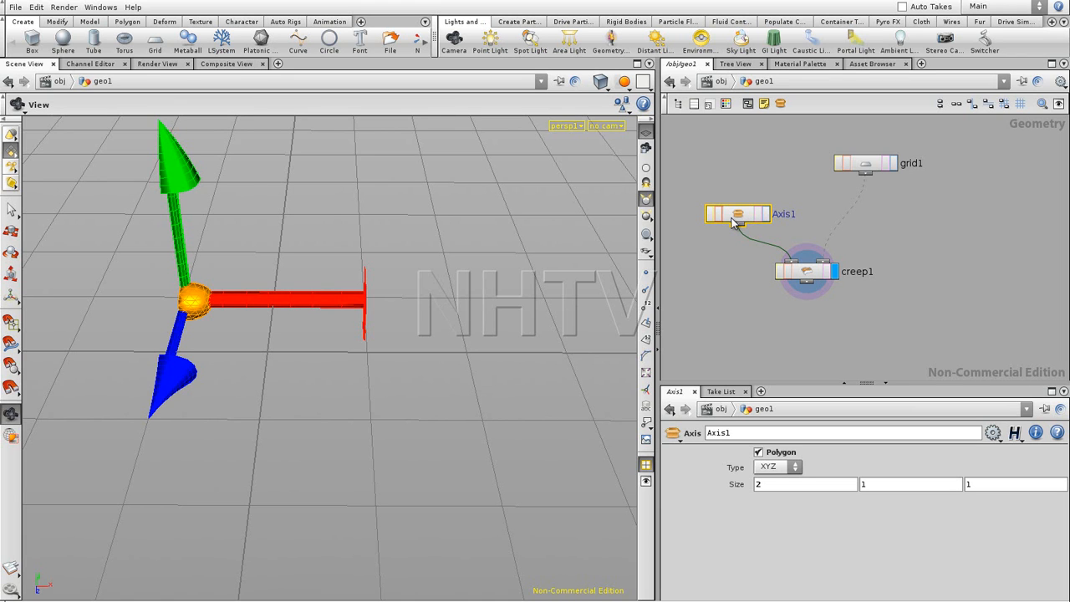
Step: Display the grid and then the Axis node to compare the lengthened axis with the grid's extent
{"action": "left_click", "coordinate": [894, 164]}
{"action": "left_click", "coordinate": [868, 171]}
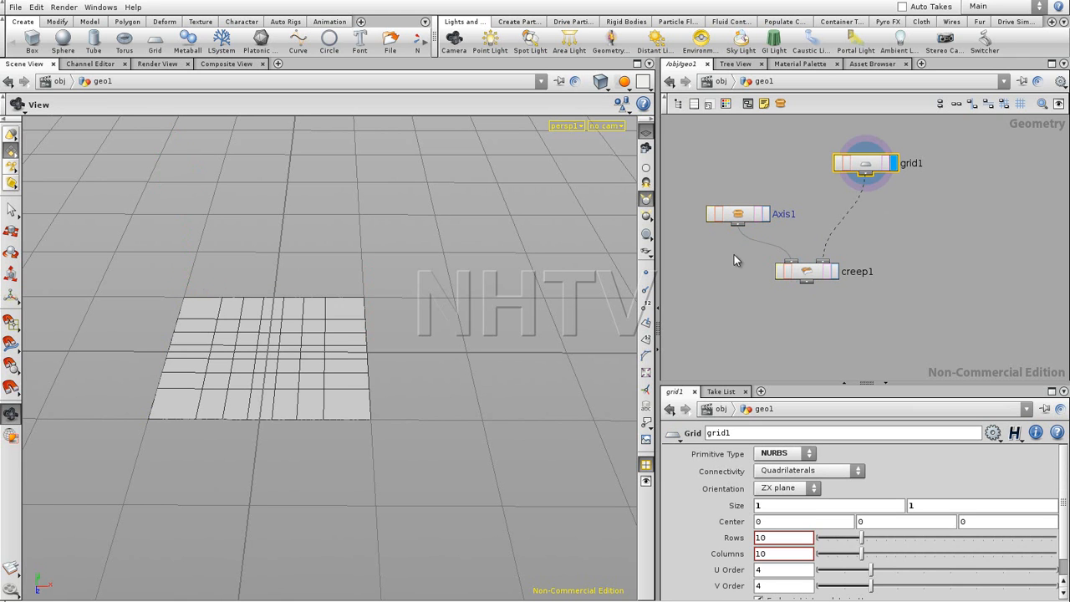
{"action": "left_click", "coordinate": [765, 216]}
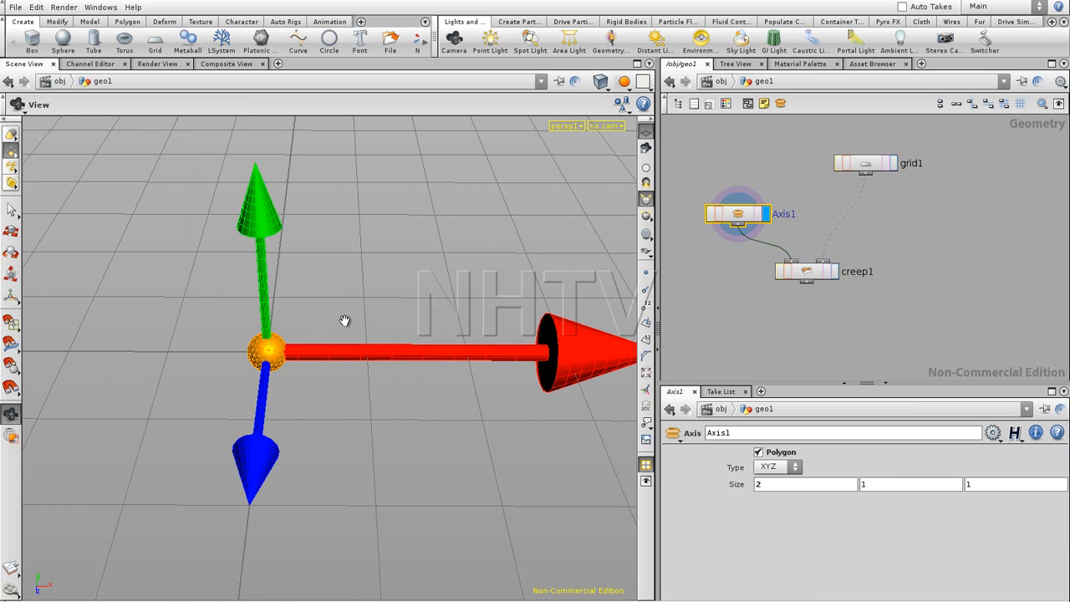
{"action": "left_click_drag", "start_coordinate": [306, 332], "coordinate": [269, 330]}
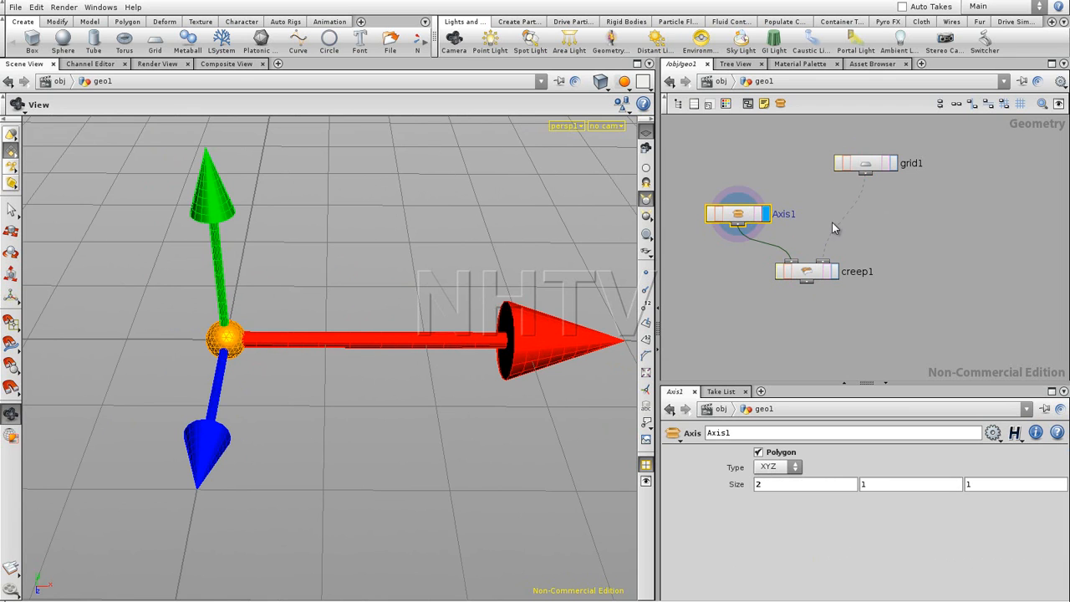
Step: Set the Axis node's X size to 1 and view the axis model
{"action": "left_click", "coordinate": [776, 486]}
{"action": "type", "text": "1"}
{"action": "key", "text": "Return"}
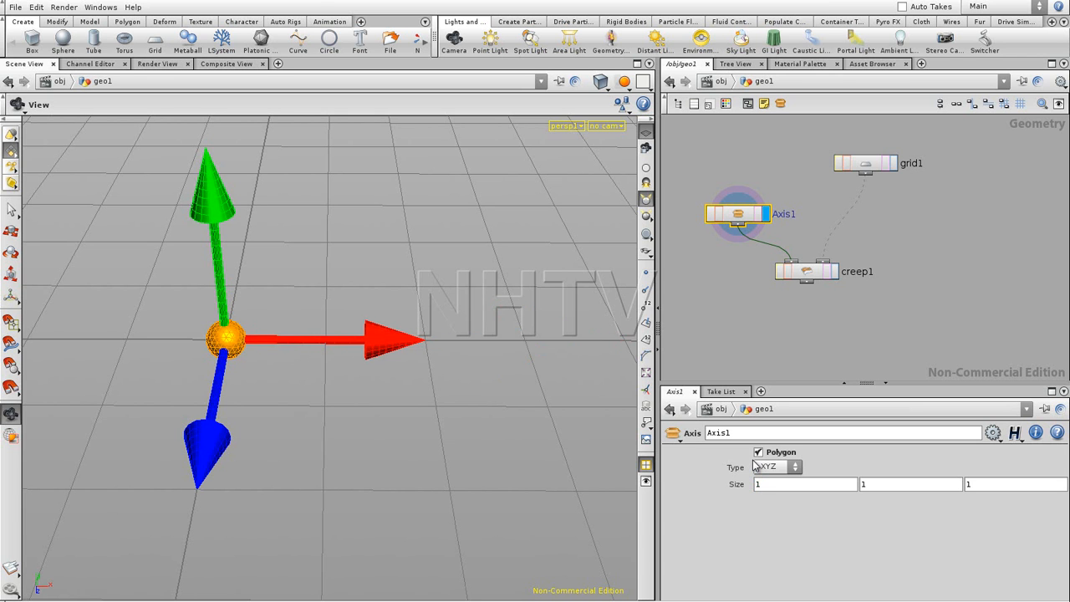
{"action": "left_click_drag", "start_coordinate": [265, 298], "coordinate": [338, 311]}
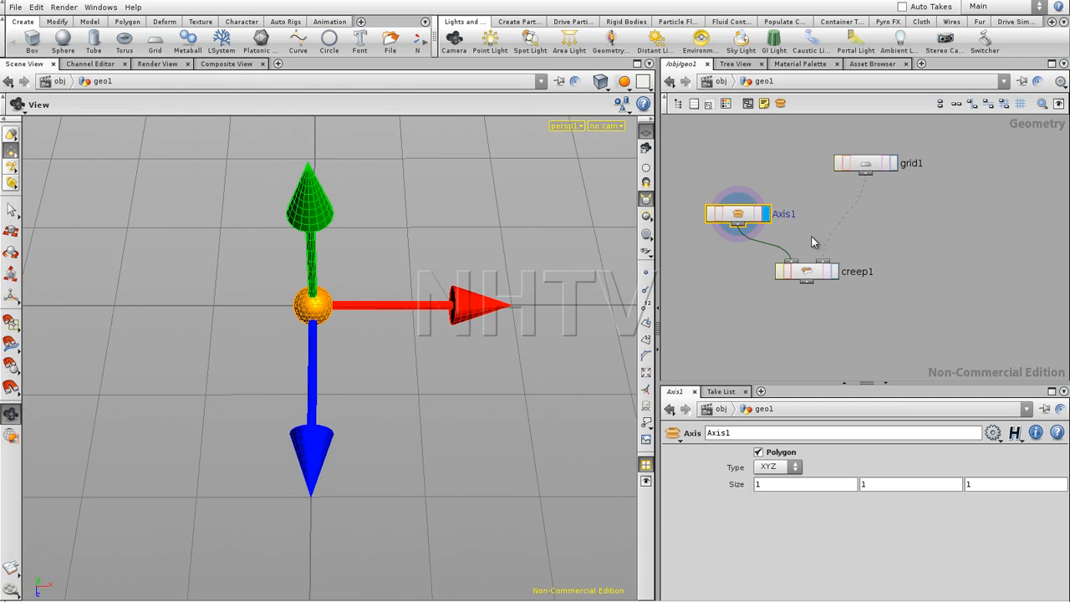
Step: Move the Axis node up and insert a Transform node between it and the Creep node
{"action": "left_click_drag", "start_coordinate": [747, 159], "coordinate": [746, 156]}
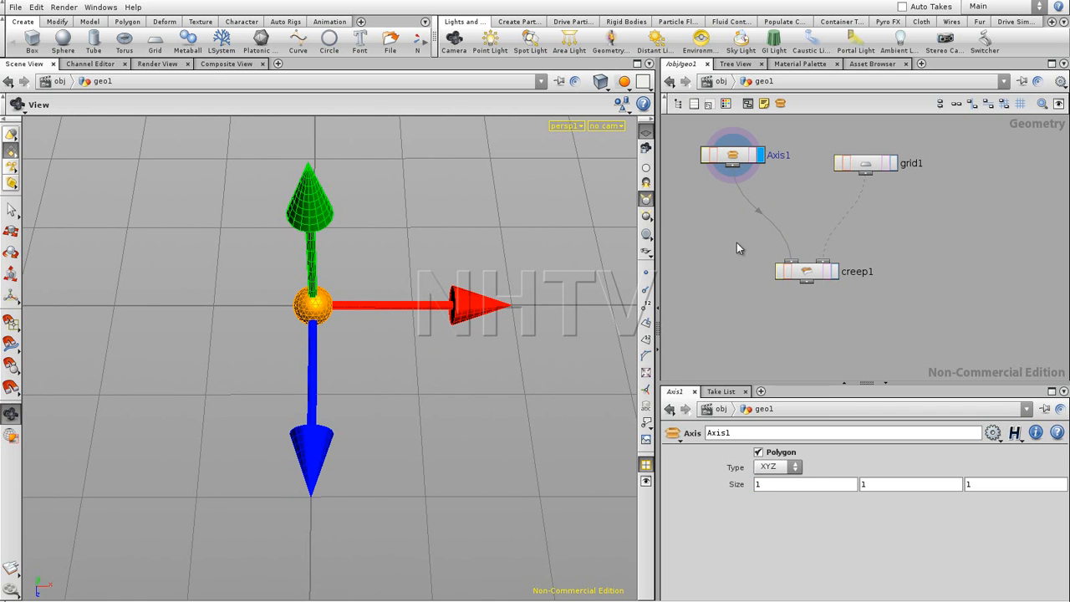
{"action": "key", "text": "Tab"}
{"action": "type", "text": "tr"}
{"action": "left_click", "coordinate": [853, 288]}
{"action": "left_click", "coordinate": [732, 199]}
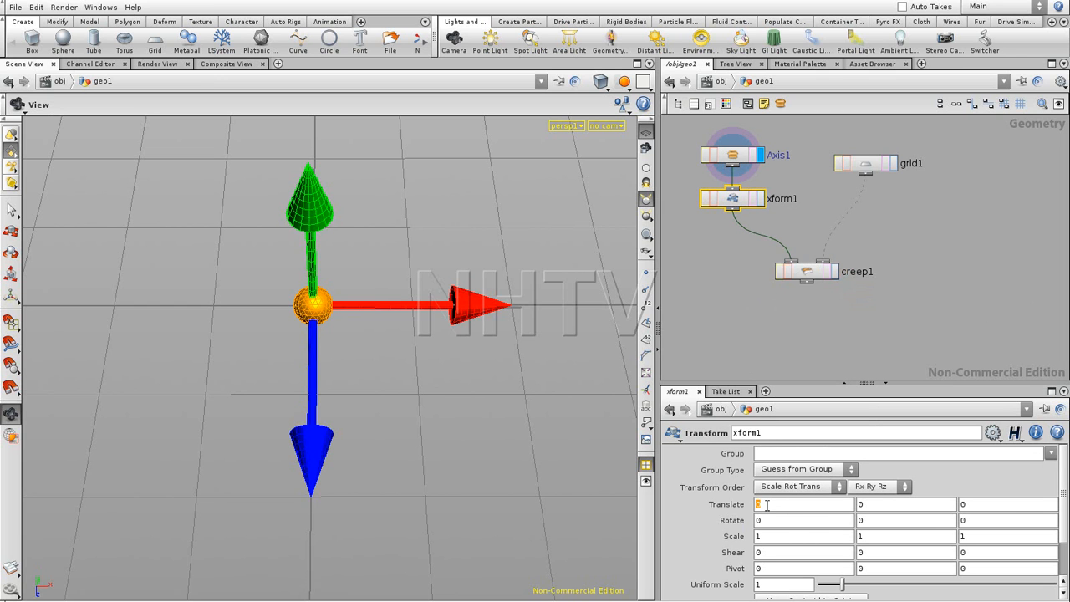
Step: Set the Transform node's X and Z translation to 0.5 and display the moved axis
{"action": "type", "text": "1"}
{"action": "type", "text": "0.5"}
{"action": "key", "text": "Return"}
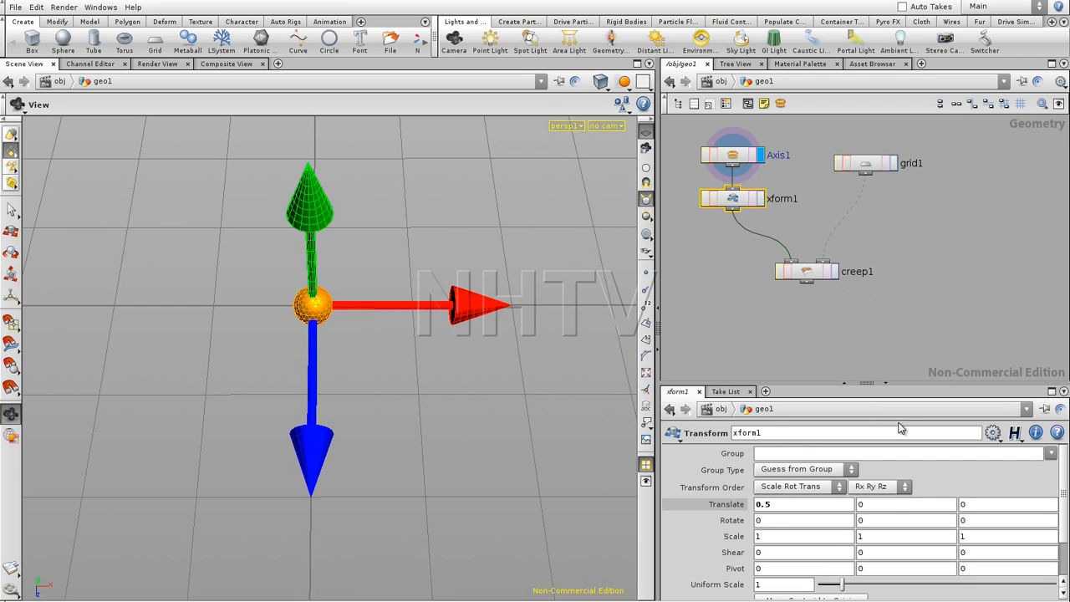
{"action": "left_click", "coordinate": [961, 504]}
{"action": "key", "text": "Return"}
{"action": "left_click", "coordinate": [760, 199]}
{"action": "left_click_drag", "start_coordinate": [476, 406], "coordinate": [469, 320]}
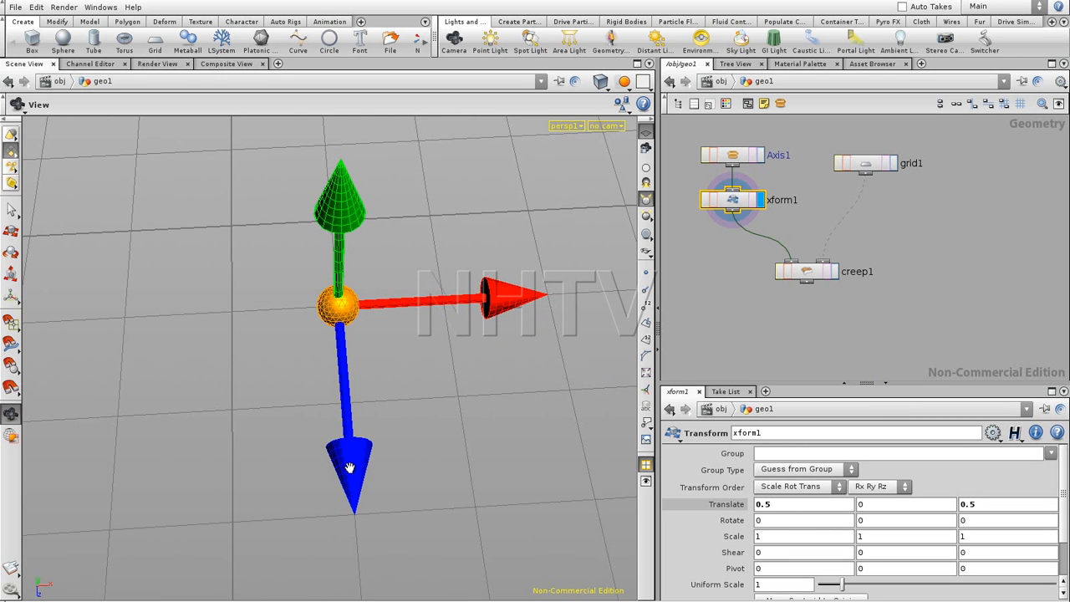
Step: Alternate the display between the Creep and Transform nodes to compare the axis position and arrow shapes on the grid
{"action": "left_click", "coordinate": [835, 271]}
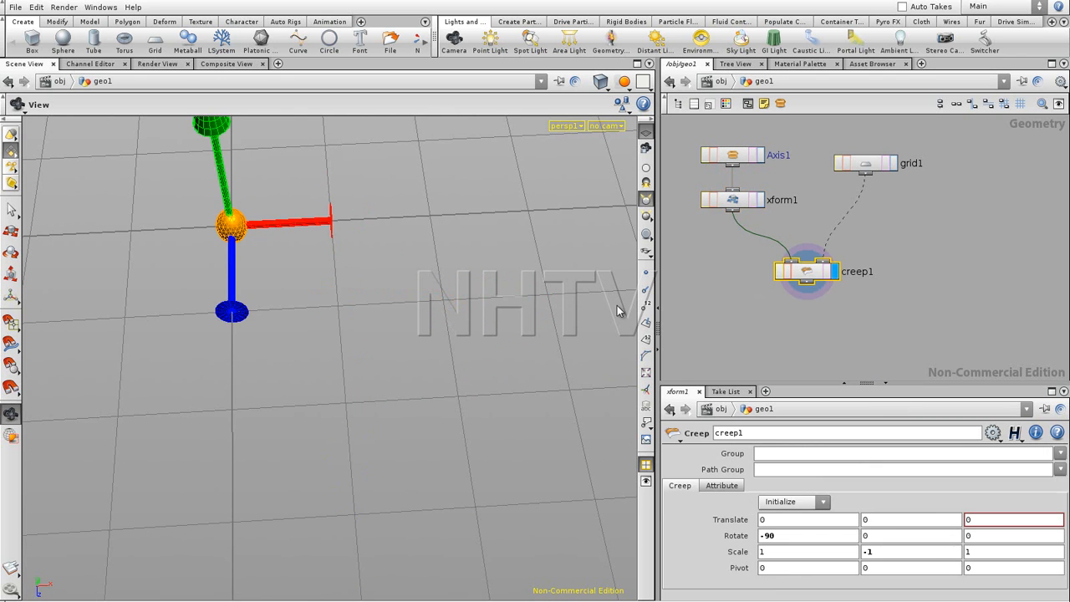
{"action": "left_click_drag", "start_coordinate": [276, 278], "coordinate": [344, 325]}
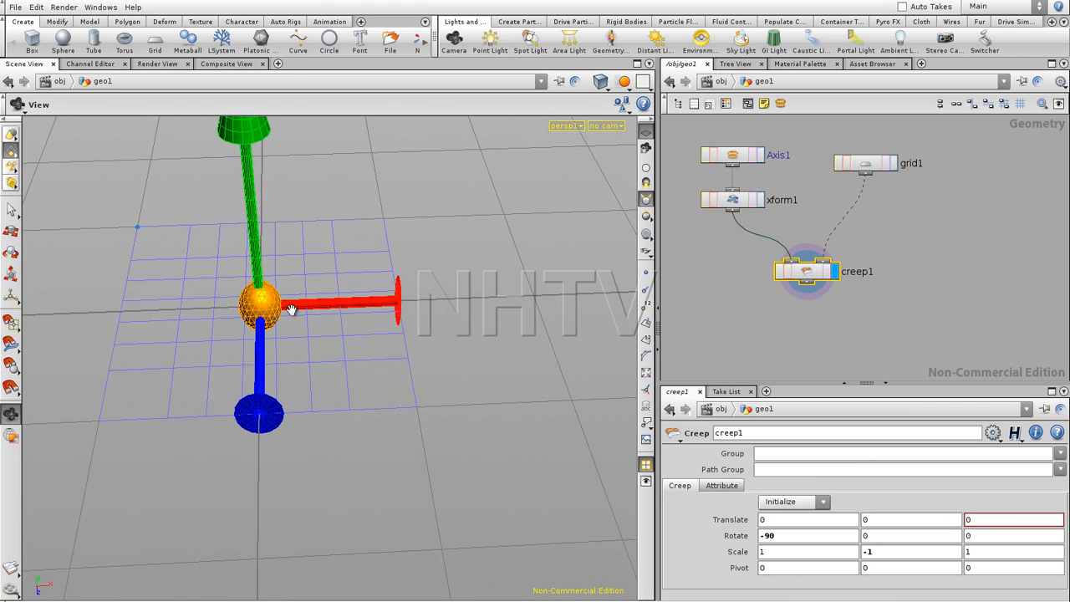
{"action": "left_click_drag", "start_coordinate": [261, 405], "coordinate": [290, 297]}
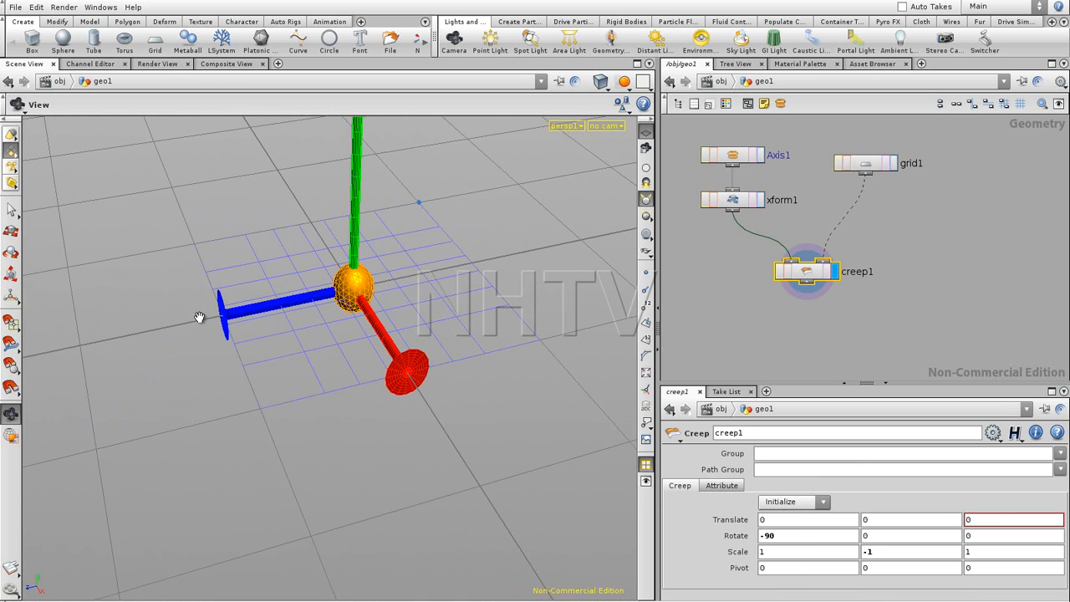
{"action": "left_click", "coordinate": [760, 200]}
{"action": "left_click_drag", "start_coordinate": [237, 385], "coordinate": [394, 331]}
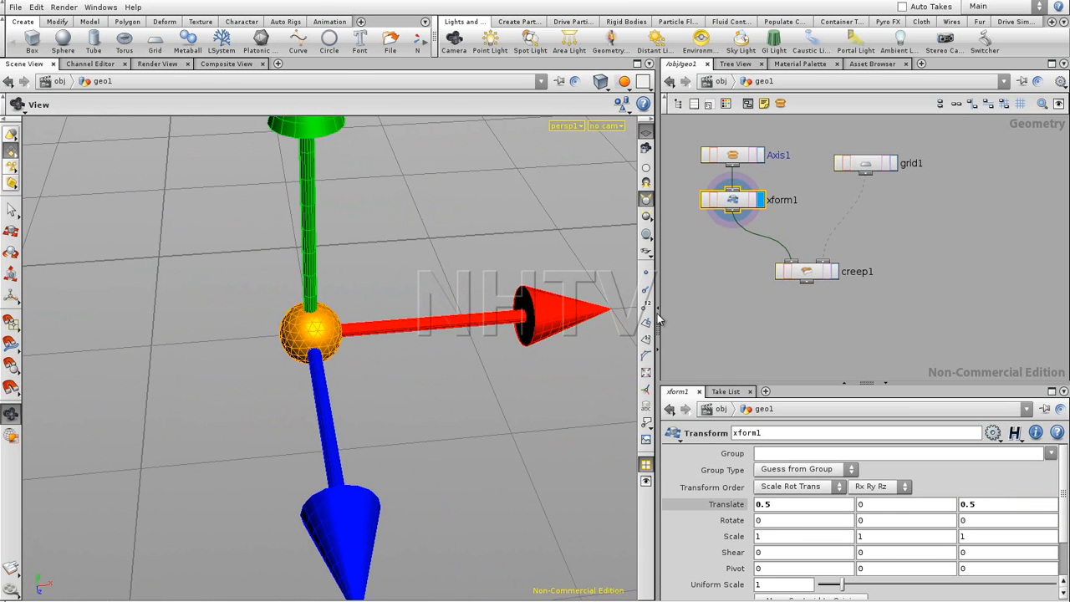
{"action": "left_click", "coordinate": [836, 271]}
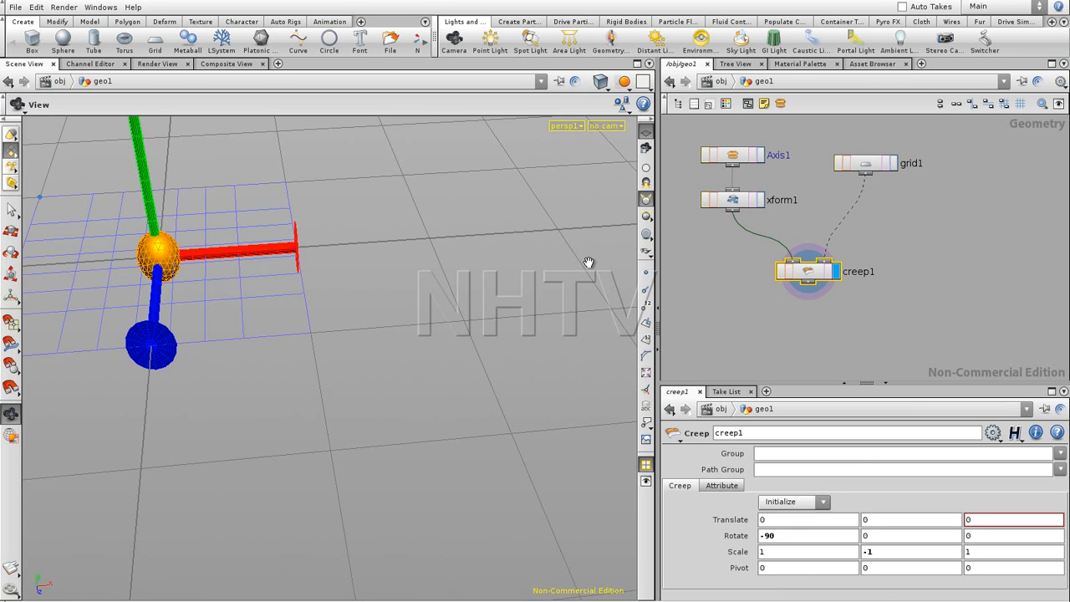
{"action": "left_click", "coordinate": [760, 199]}
{"action": "left_click_drag", "start_coordinate": [435, 328], "coordinate": [443, 318]}
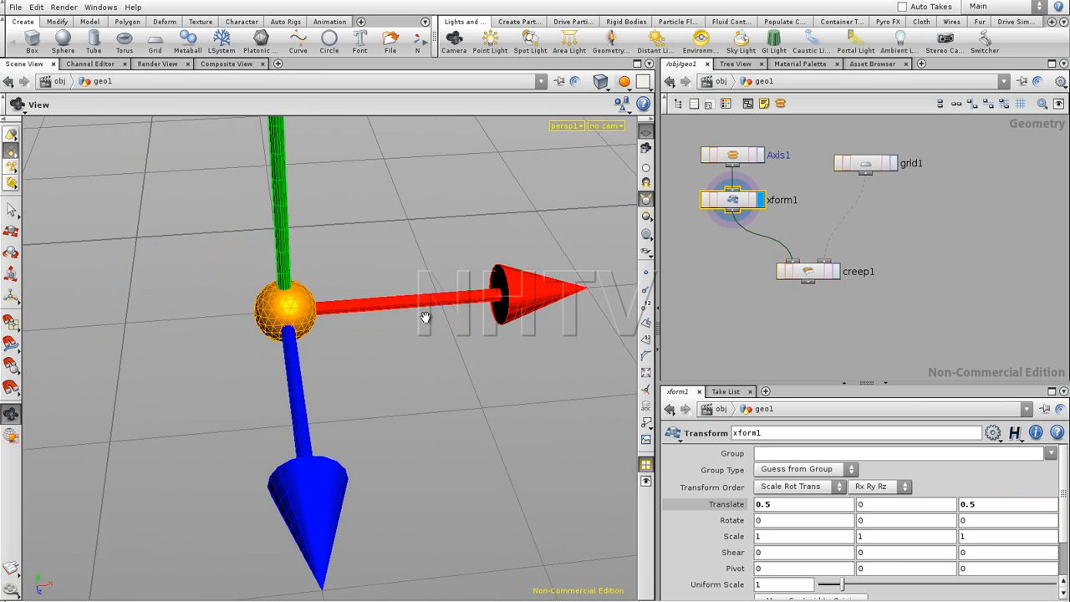
{"action": "right_click_drag", "start_coordinate": [443, 318], "coordinate": [263, 337]}
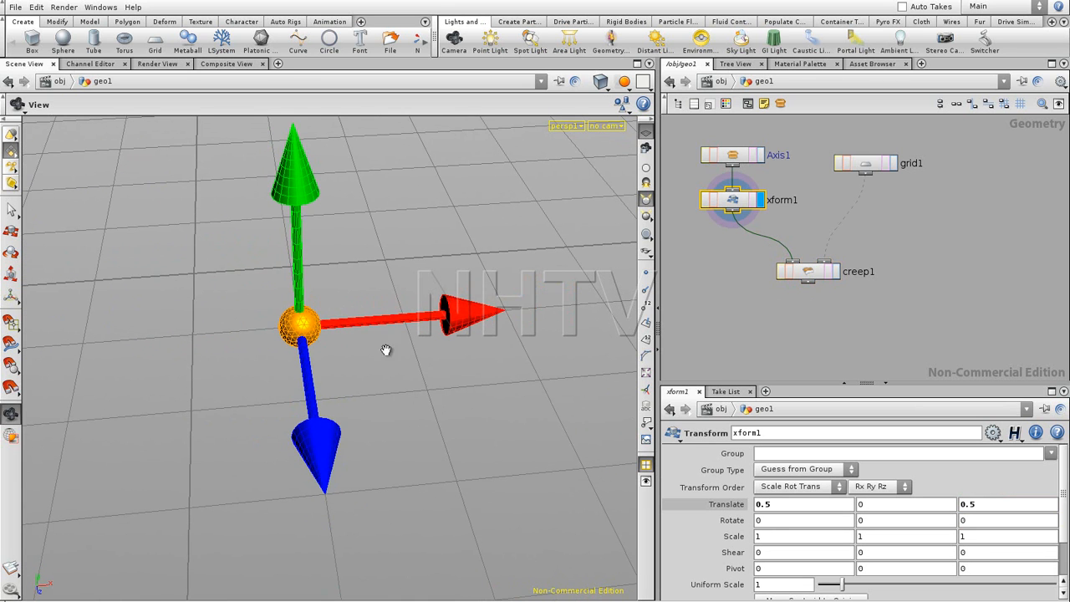
{"action": "left_click", "coordinate": [836, 273]}
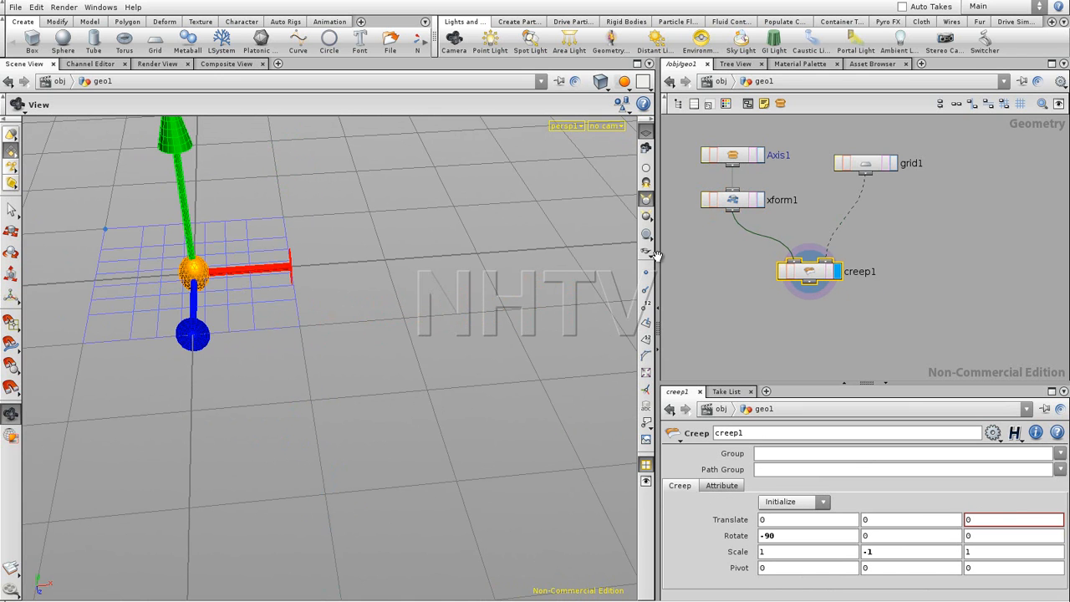
Step: Set the Transform node's uniform scale to 0.5 while the Creep result is displayed
{"action": "left_click", "coordinate": [733, 201]}
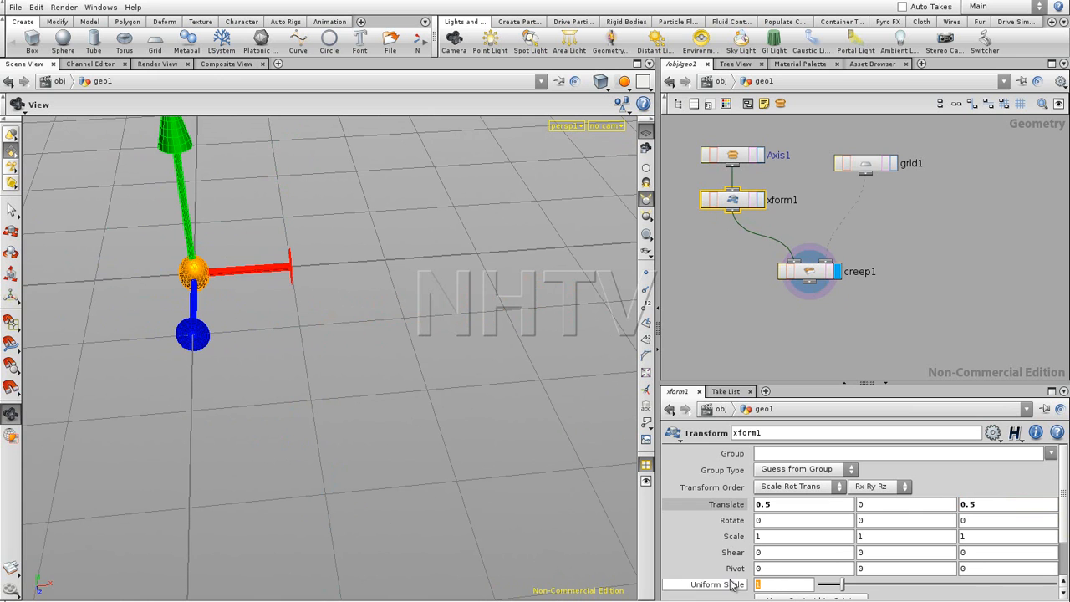
{"action": "type", "text": "0.5"}
{"action": "key", "text": "Return"}
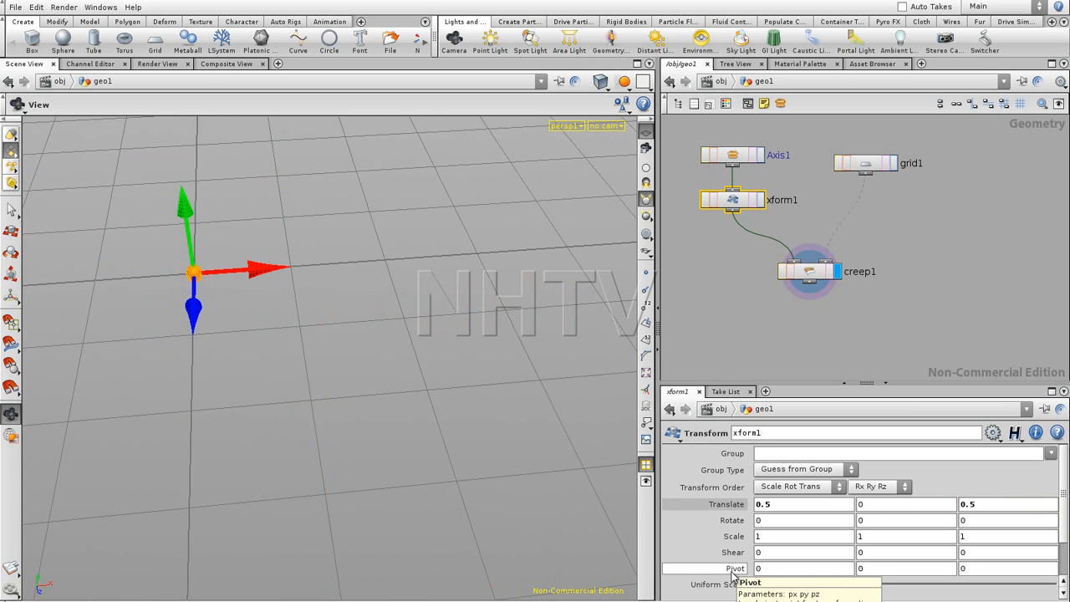
{"action": "left_click_drag", "start_coordinate": [267, 265], "coordinate": [327, 273]}
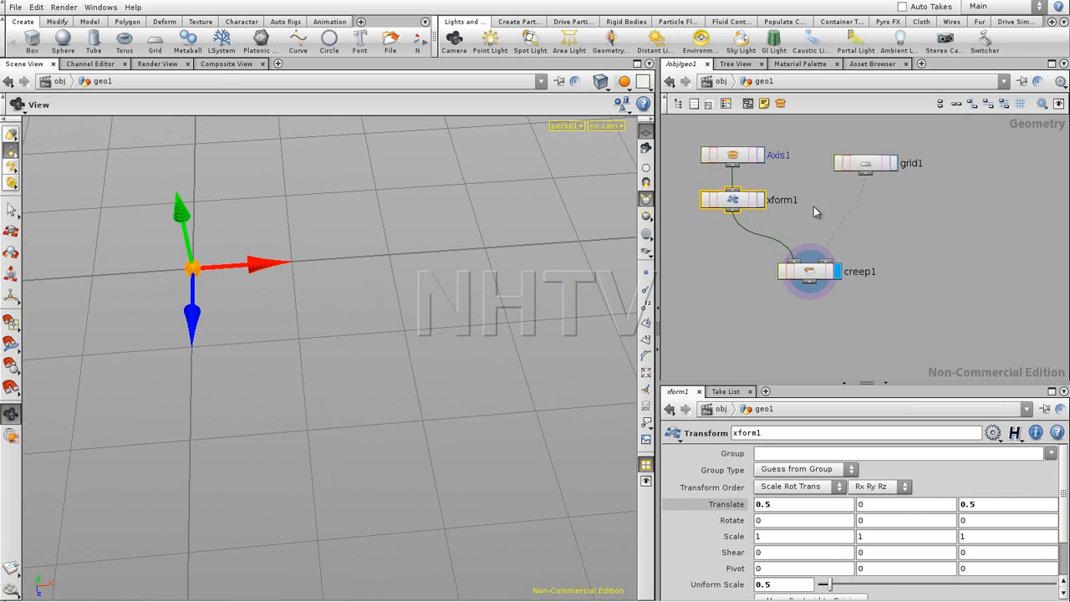
Step: Display the Transform node and then the Creep node to check the scaled-down axis on the grid from another angle
{"action": "left_click", "coordinate": [759, 201]}
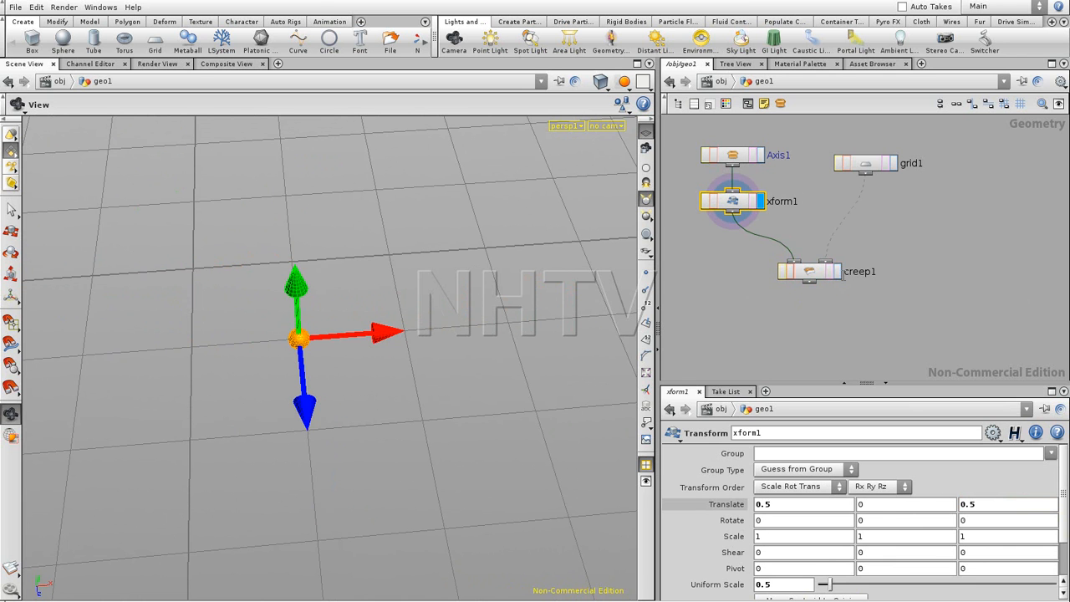
{"action": "left_click", "coordinate": [836, 271]}
{"action": "left_click_drag", "start_coordinate": [289, 325], "coordinate": [426, 369]}
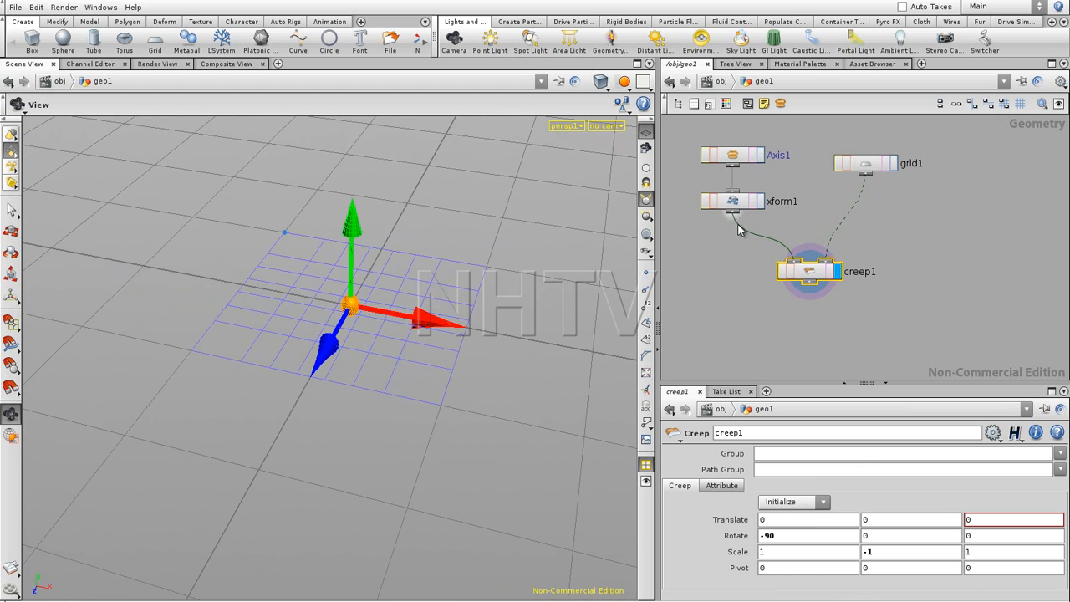
Step: Display the Transform node and reset its X and Z translation to 0
{"action": "left_click", "coordinate": [761, 202]}
{"action": "left_click_drag", "start_coordinate": [382, 318], "coordinate": [327, 287]}
{"action": "left_click_drag", "start_coordinate": [435, 377], "coordinate": [303, 303]}
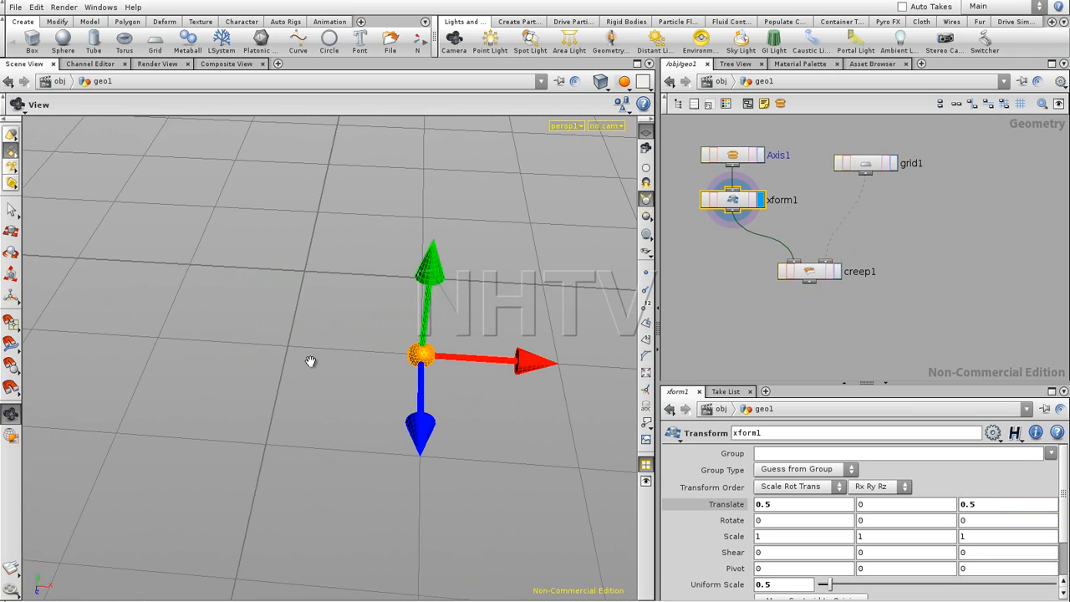
{"action": "left_click_drag", "start_coordinate": [317, 256], "coordinate": [319, 344]}
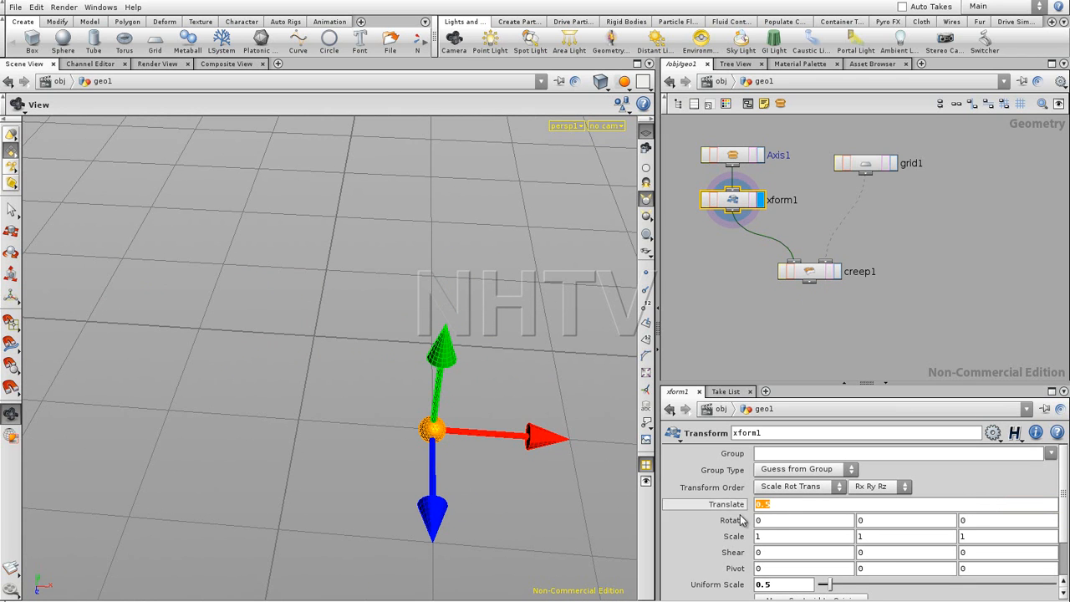
{"action": "type", "text": "0"}
{"action": "key", "text": "Return"}
{"action": "left_click_drag", "start_coordinate": [989, 506], "coordinate": [941, 507]}
{"action": "type", "text": "0"}
{"action": "key", "text": "Return"}
Step: Set the Creep node's X and Y translation to 0.5 and display the Creep result
{"action": "left_click", "coordinate": [809, 274]}
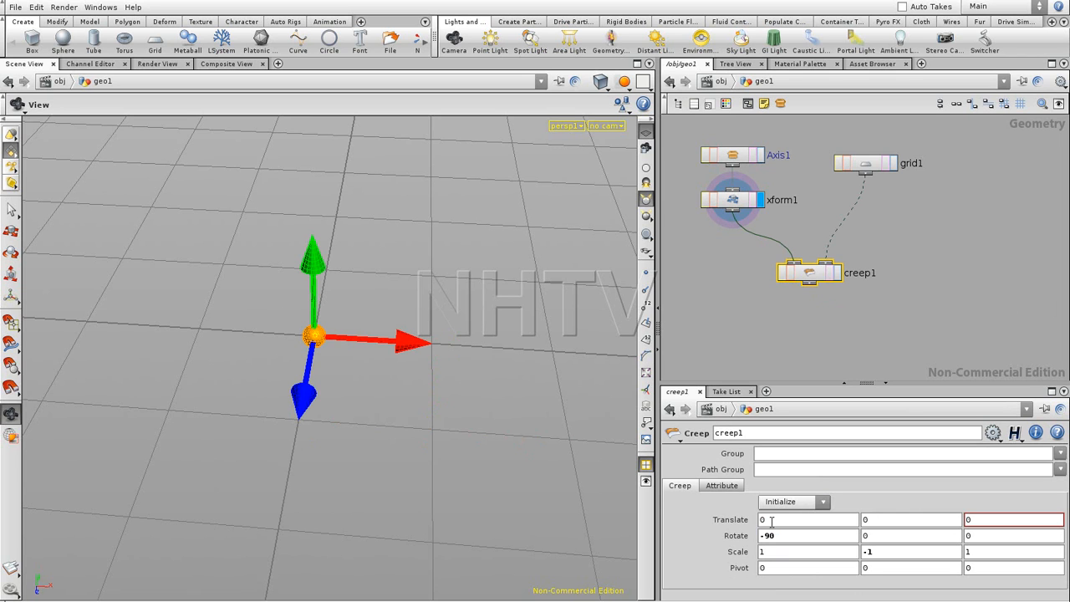
{"action": "type", "text": "0.5"}
{"action": "left_click", "coordinate": [838, 273]}
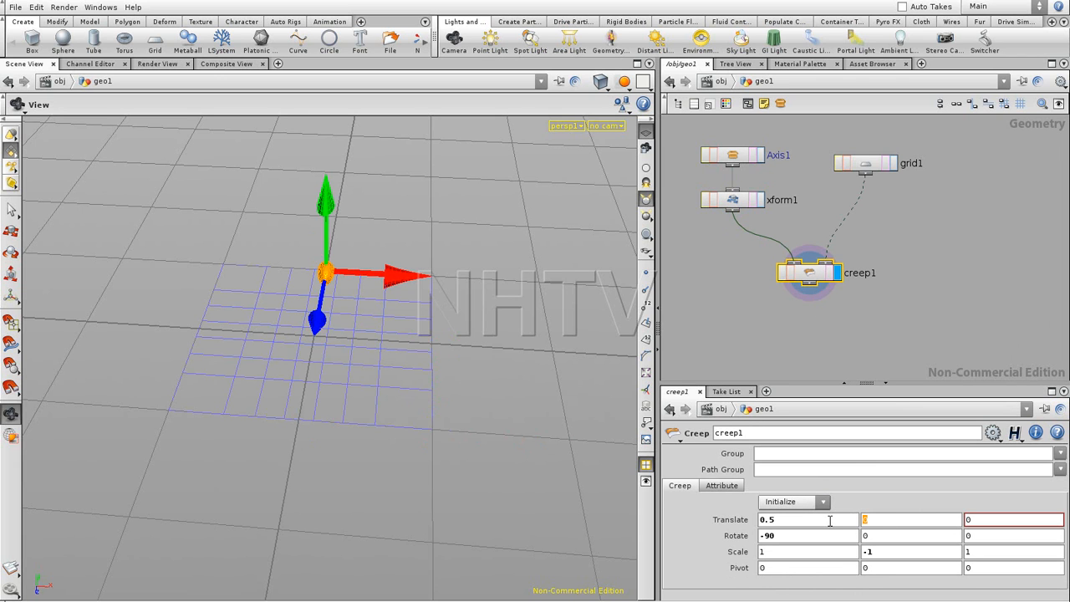
{"action": "type", "text": "0."}
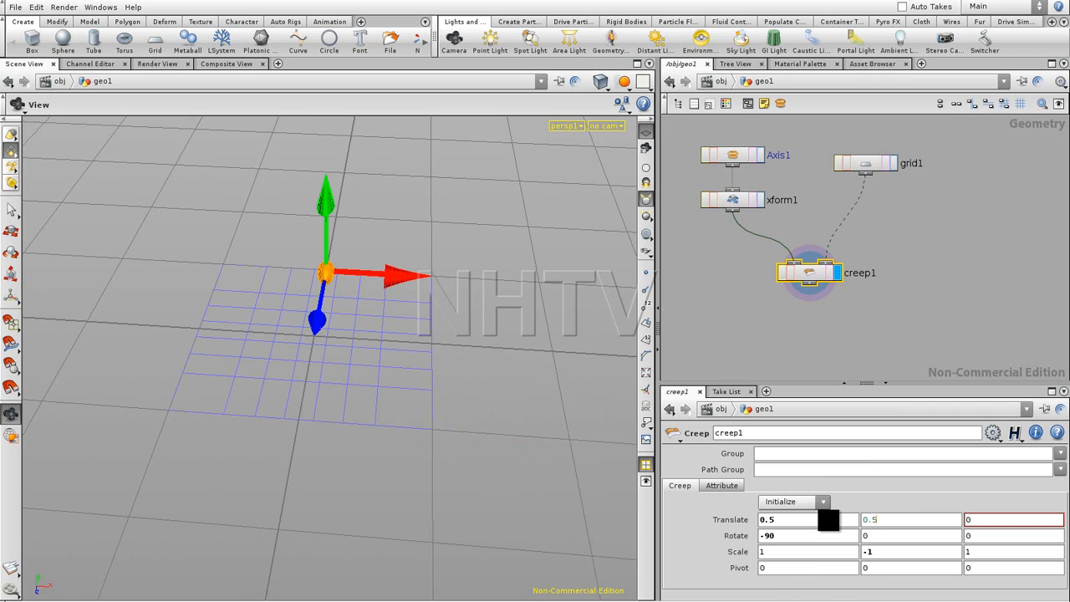
{"action": "type", "text": "5"}
{"action": "key", "text": "Return"}
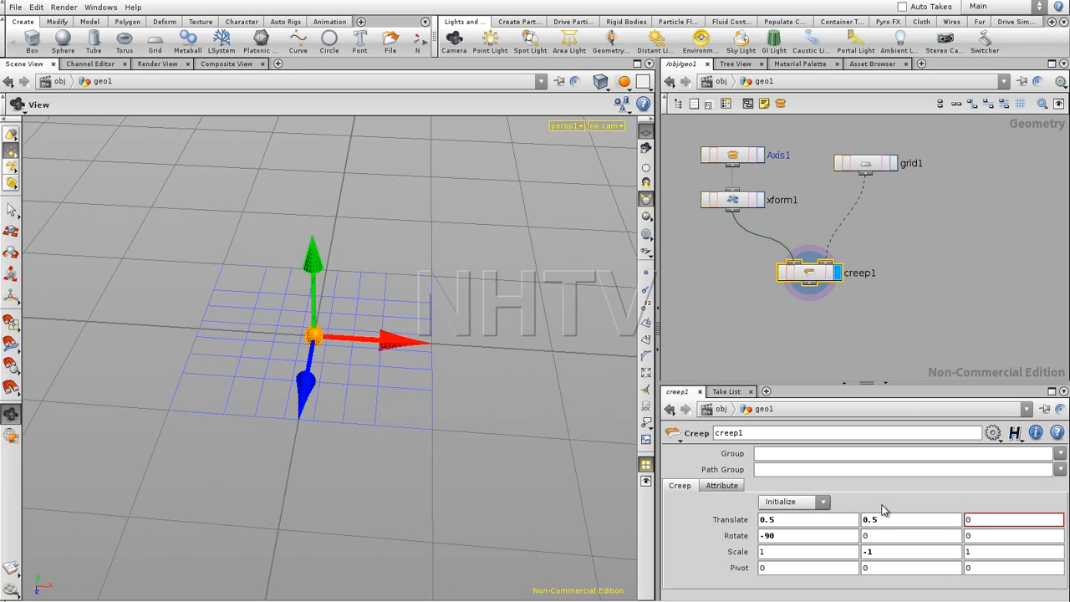
Step: Try 0.5 and -0.5 as the Creep node's Z translation, and return it to 0
{"action": "left_click_drag", "start_coordinate": [383, 377], "coordinate": [341, 341]}
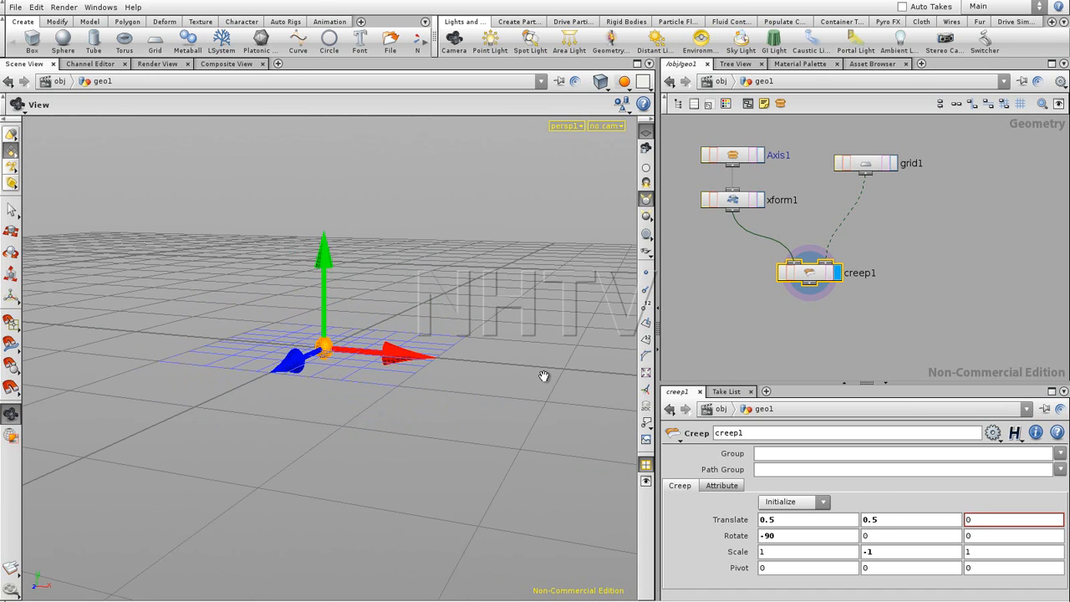
{"action": "type", "text": "0"}
{"action": "key", "text": "Return"}
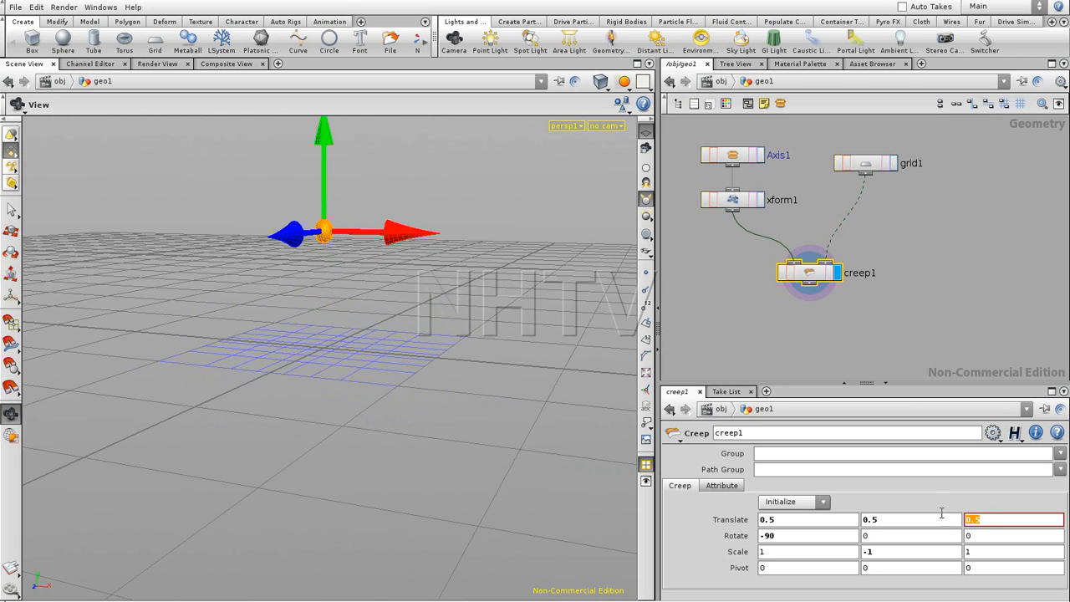
{"action": "type", "text": "-0.5"}
{"action": "key", "text": "Return"}
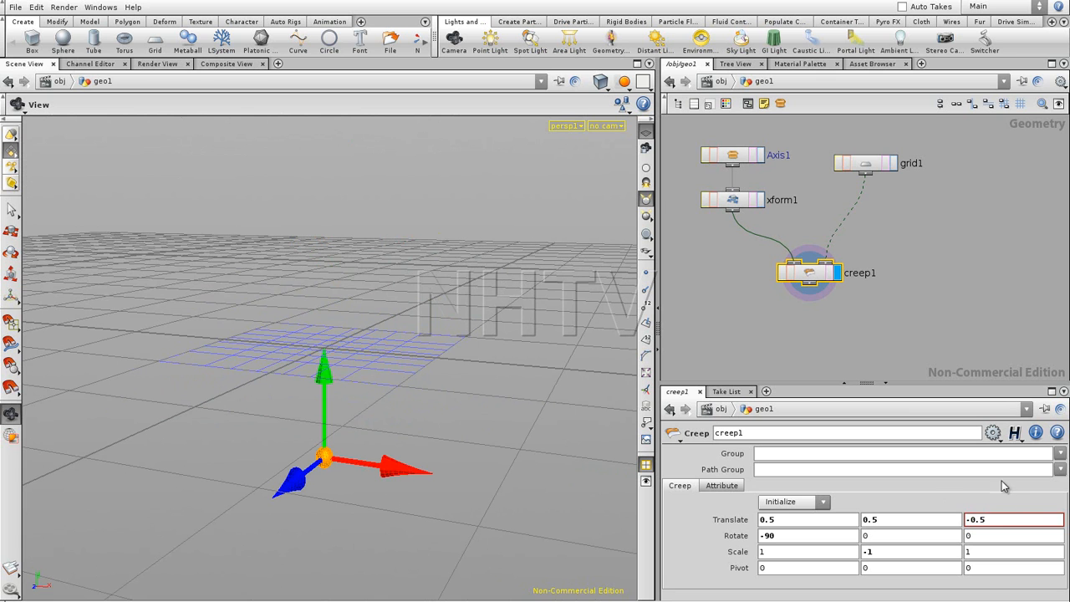
{"action": "left_click", "coordinate": [993, 519]}
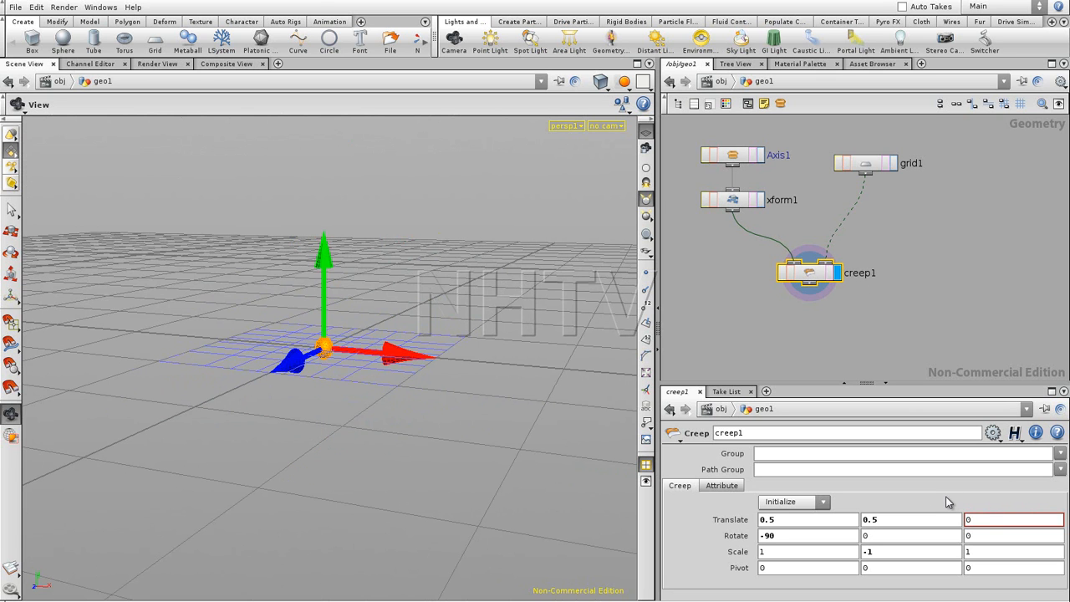
Step: Display the grid on its own, turn on its template, and switch the display back to the Creep result
{"action": "left_click_drag", "start_coordinate": [378, 327], "coordinate": [410, 350]}
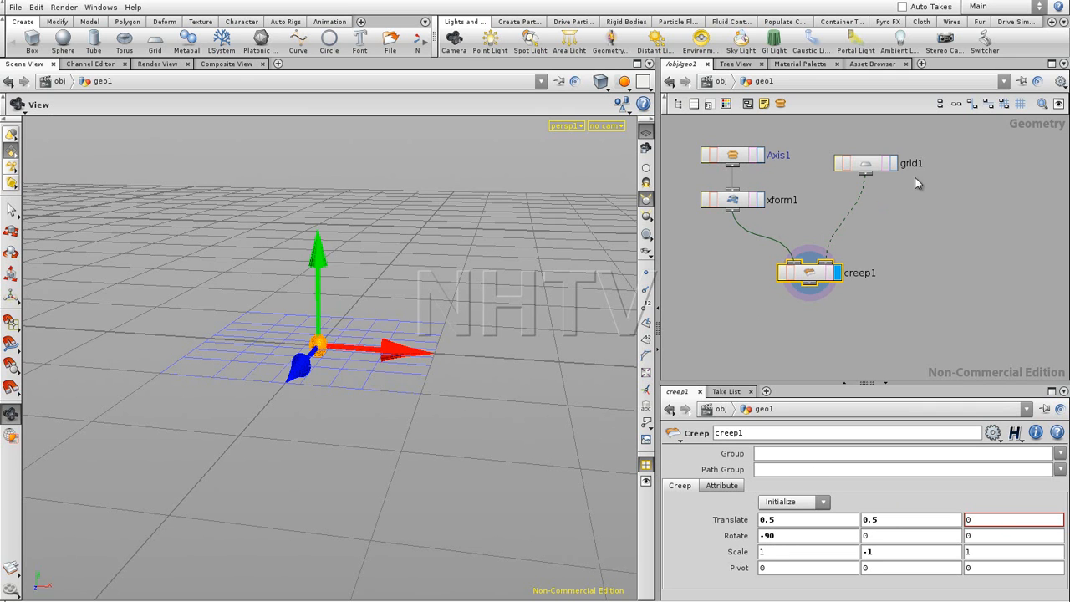
{"action": "left_click", "coordinate": [894, 165]}
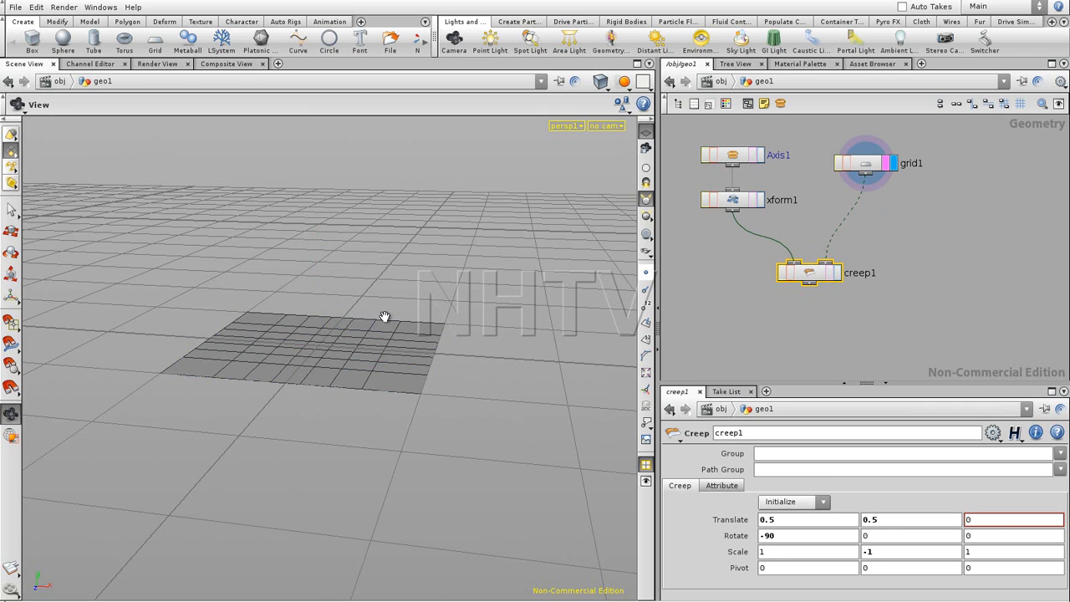
{"action": "left_click_drag", "start_coordinate": [396, 270], "coordinate": [395, 305]}
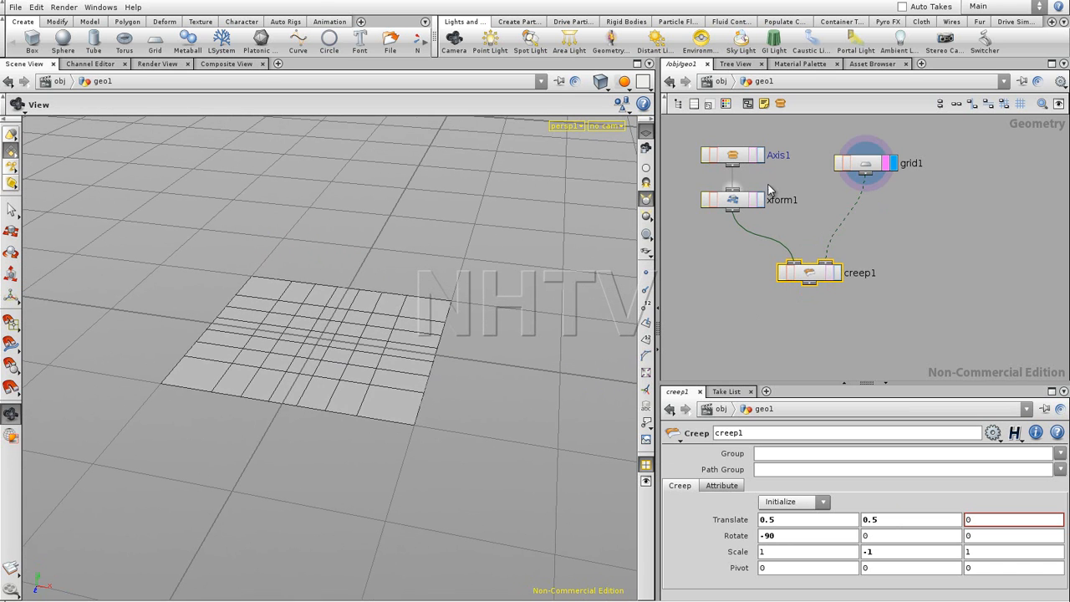
{"action": "left_click", "coordinate": [838, 274]}
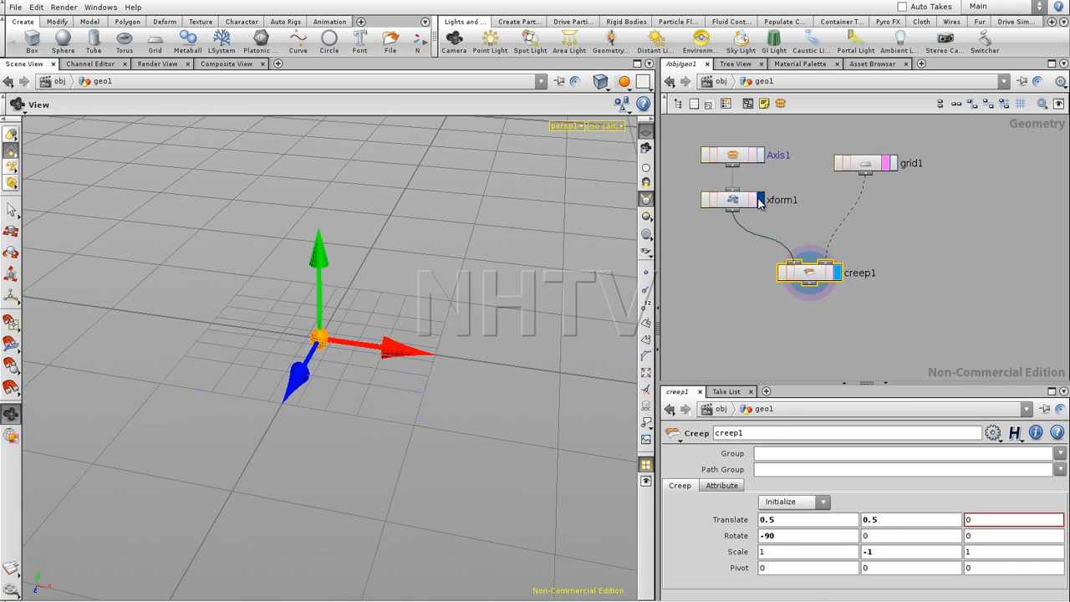
Step: Compare the Transform and Creep results, and template the Transform node over the displayed Creep result in place of the grid
{"action": "left_click", "coordinate": [760, 201]}
{"action": "left_click", "coordinate": [733, 201]}
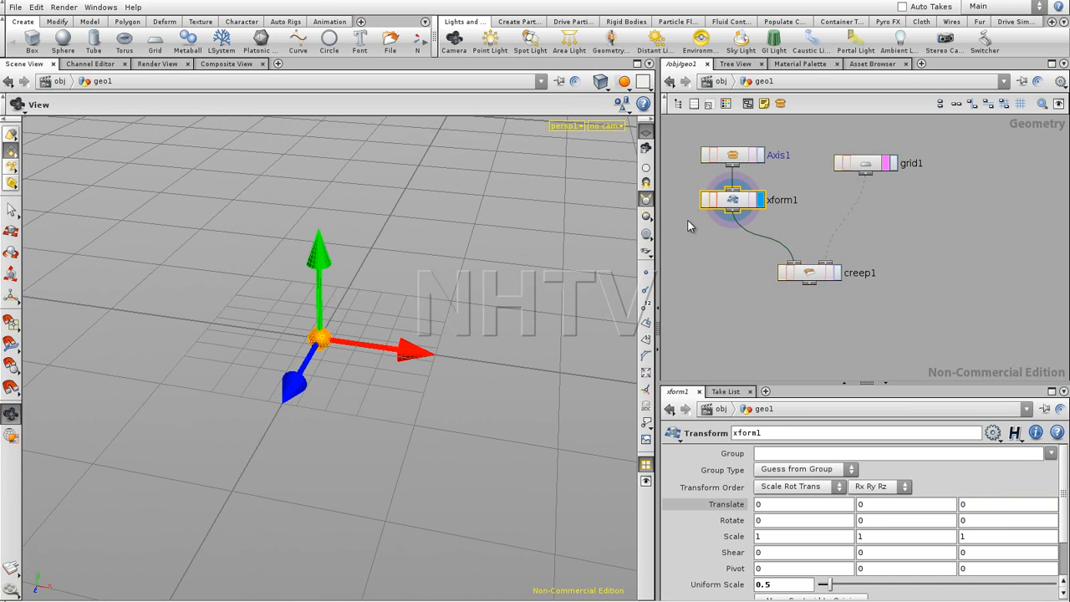
{"action": "left_click", "coordinate": [838, 274]}
{"action": "left_click_drag", "start_coordinate": [427, 400], "coordinate": [432, 433], "text": "alt"}
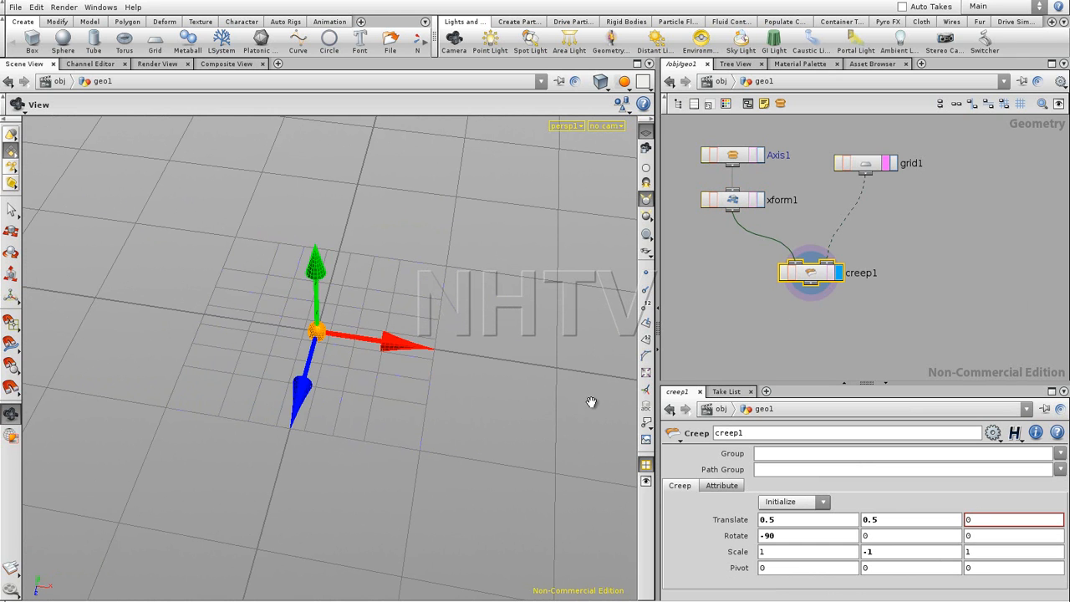
{"action": "left_click", "coordinate": [760, 199]}
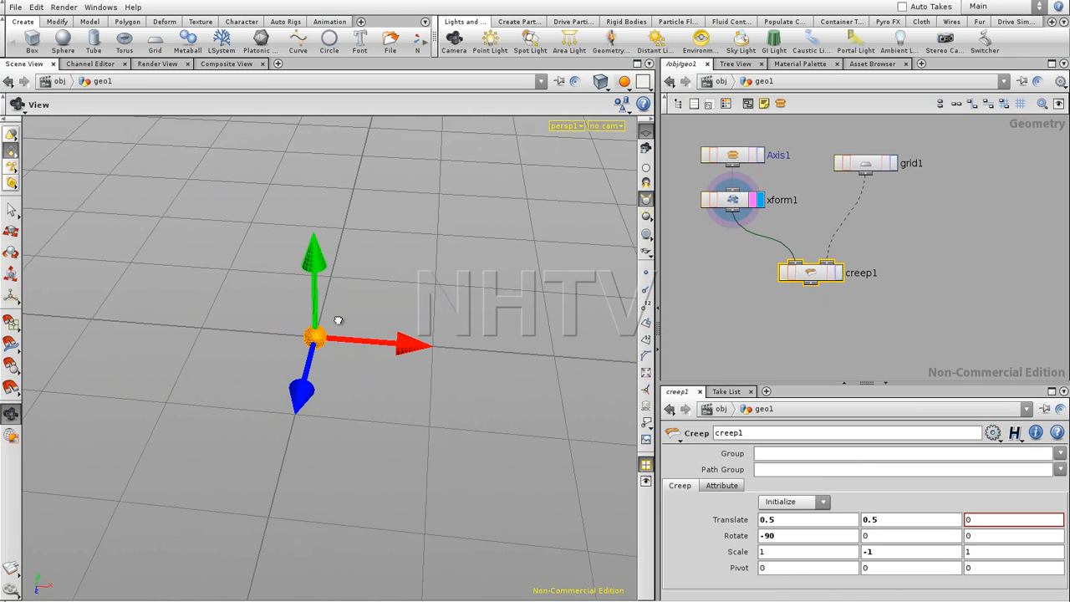
{"action": "left_click", "coordinate": [839, 275]}
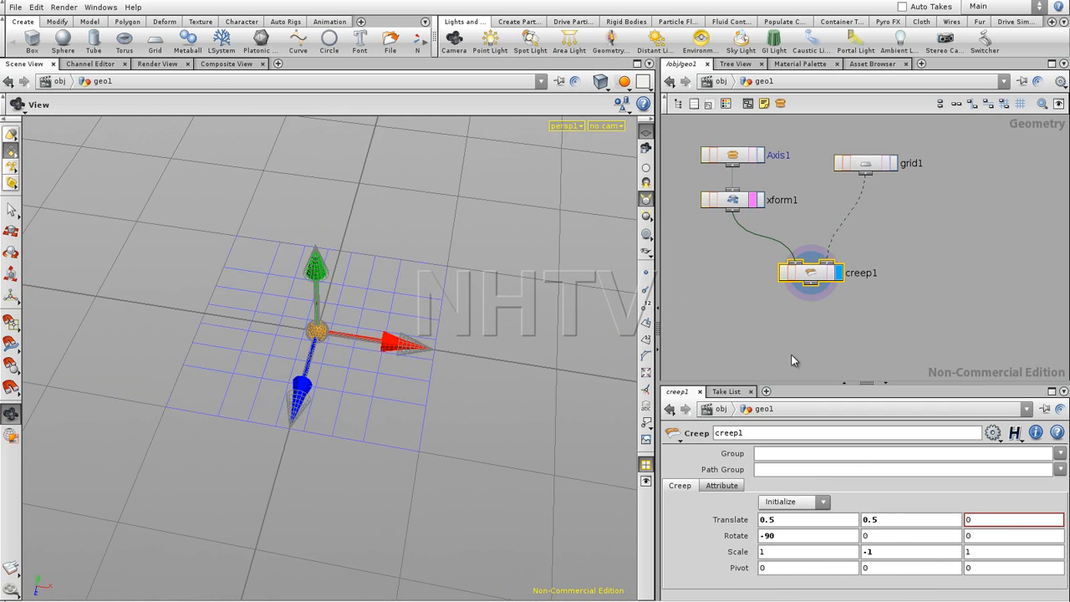
Step: Save the Creep node's current parameter values as permanent defaults
{"action": "left_click", "coordinate": [993, 433]}
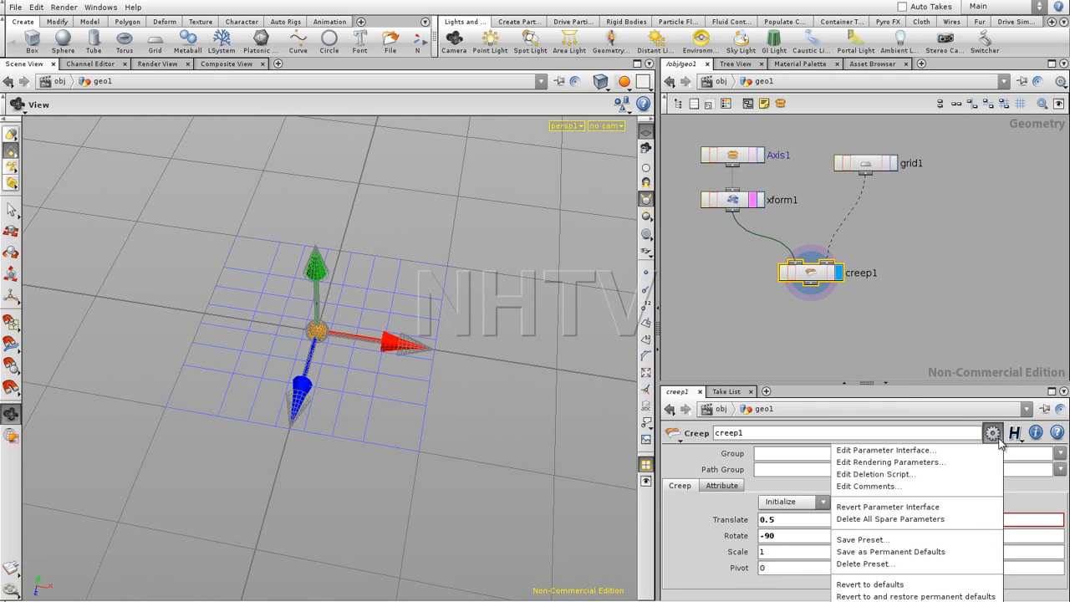
{"action": "left_click", "coordinate": [890, 552]}
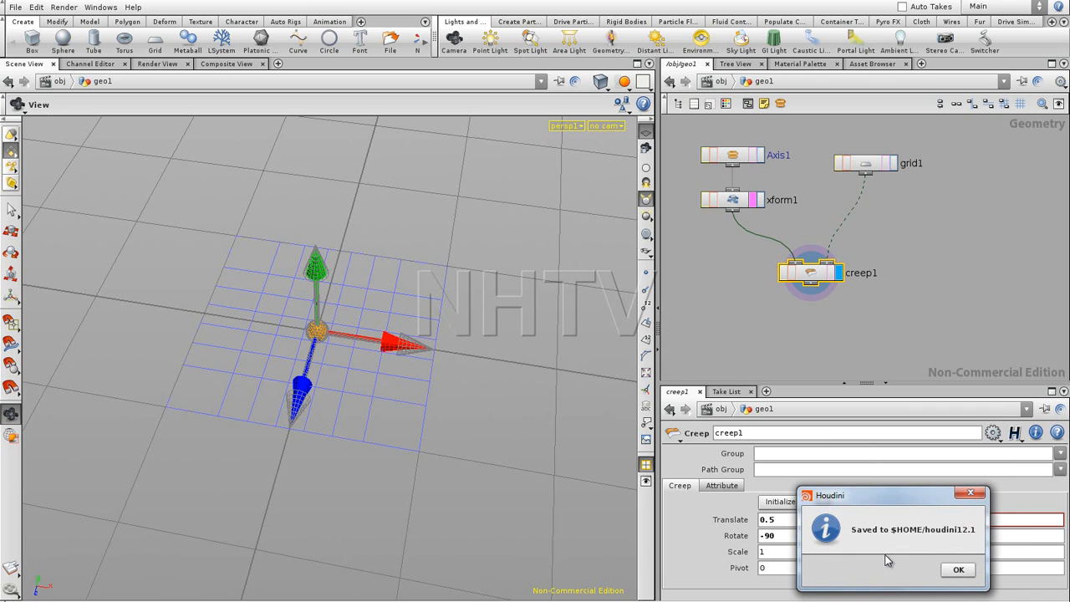
{"action": "left_click", "coordinate": [953, 569]}
Step: Add a second Creep node below the existing one in the geometry network
{"action": "left_click", "coordinate": [895, 318]}
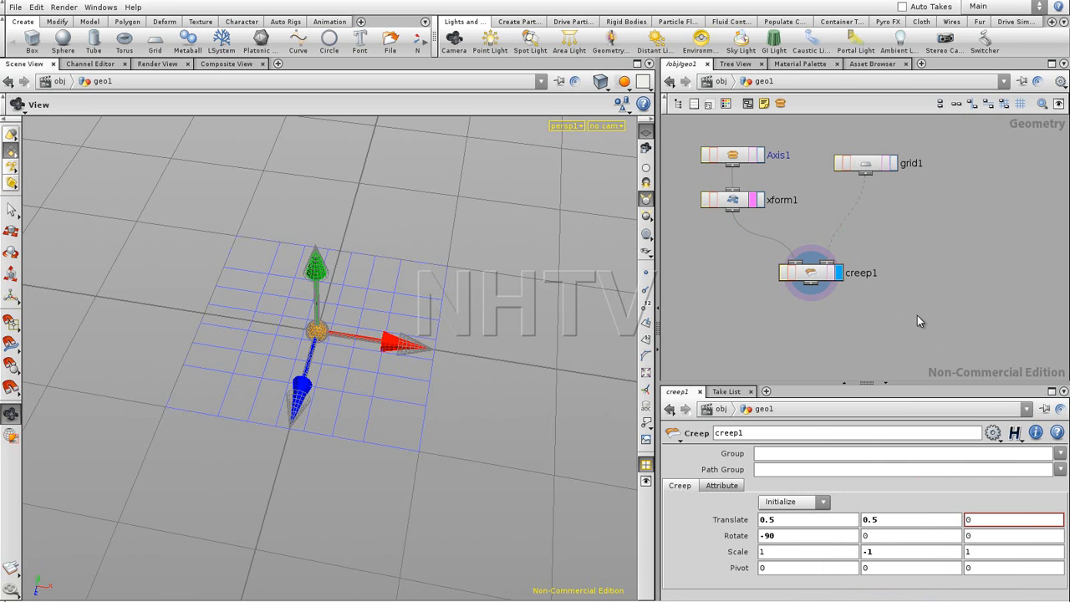
{"action": "key", "text": "Tab"}
{"action": "type", "text": "Creep"}
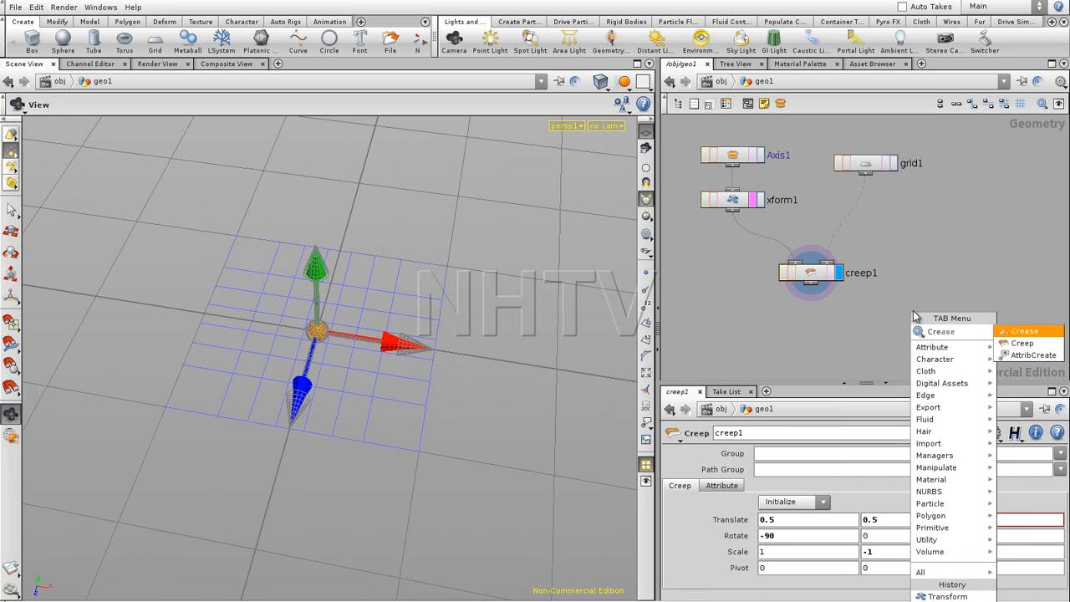
{"action": "key", "text": "Return"}
{"action": "left_click", "coordinate": [911, 316]}
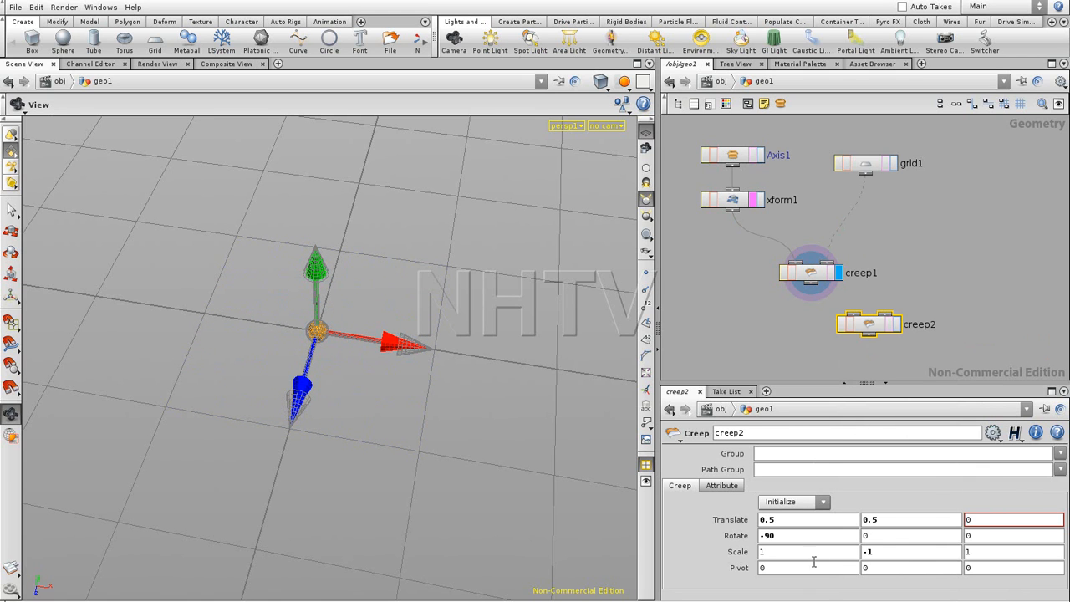
Step: Connect the Transform node to the new Creep node's first input and the grid to its second, and display the result
{"action": "left_click_drag", "start_coordinate": [866, 172], "coordinate": [884, 313]}
{"action": "left_click_drag", "start_coordinate": [734, 212], "coordinate": [853, 314]}
{"action": "left_click", "coordinate": [897, 326]}
{"action": "left_click_drag", "start_coordinate": [430, 366], "coordinate": [390, 356]}
Step: Delete the original Creep node and move the new one into its place
{"action": "left_click", "coordinate": [838, 273]}
{"action": "key", "text": "Delete"}
{"action": "left_click", "coordinate": [868, 329]}
{"action": "left_click_drag", "start_coordinate": [809, 268], "coordinate": [809, 267]}
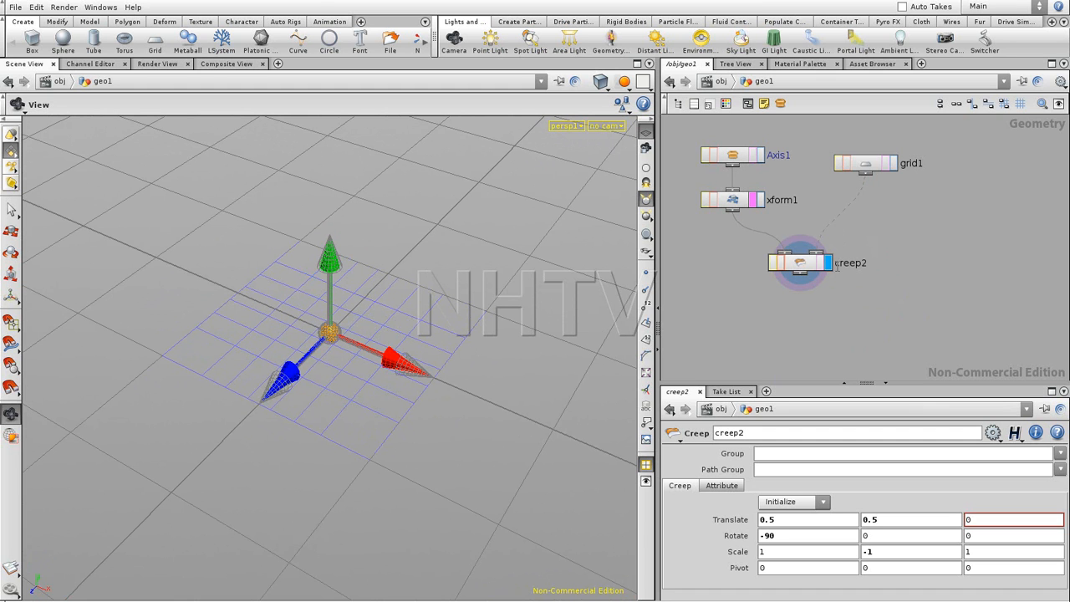
Step: Compare the Transform output with the new Creep result from several angles to check the distortion of the arrows
{"action": "left_click_drag", "start_coordinate": [426, 335], "coordinate": [373, 355]}
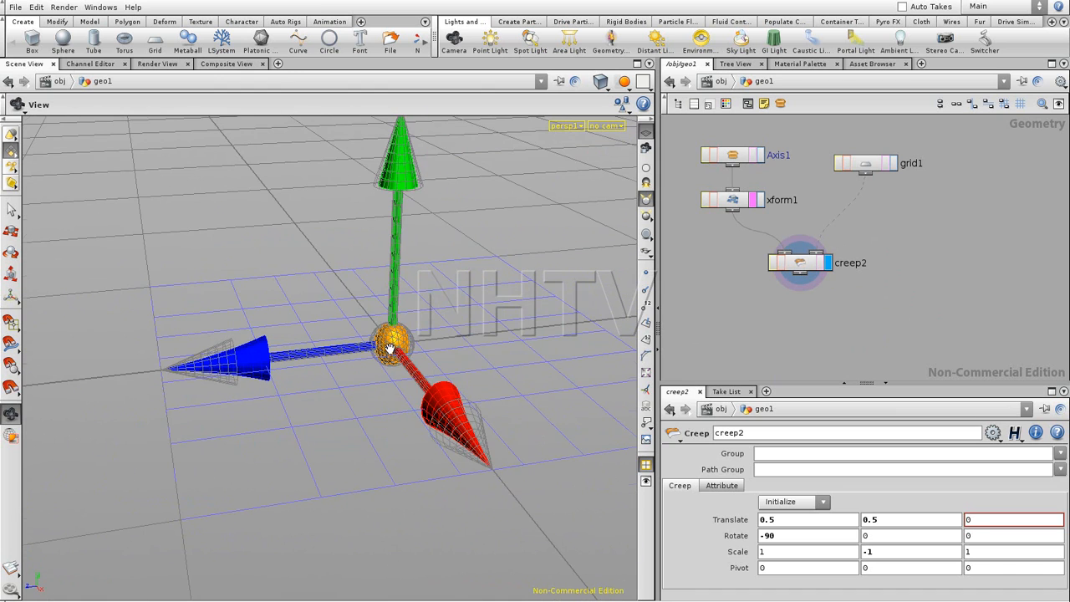
{"action": "left_click", "coordinate": [757, 202]}
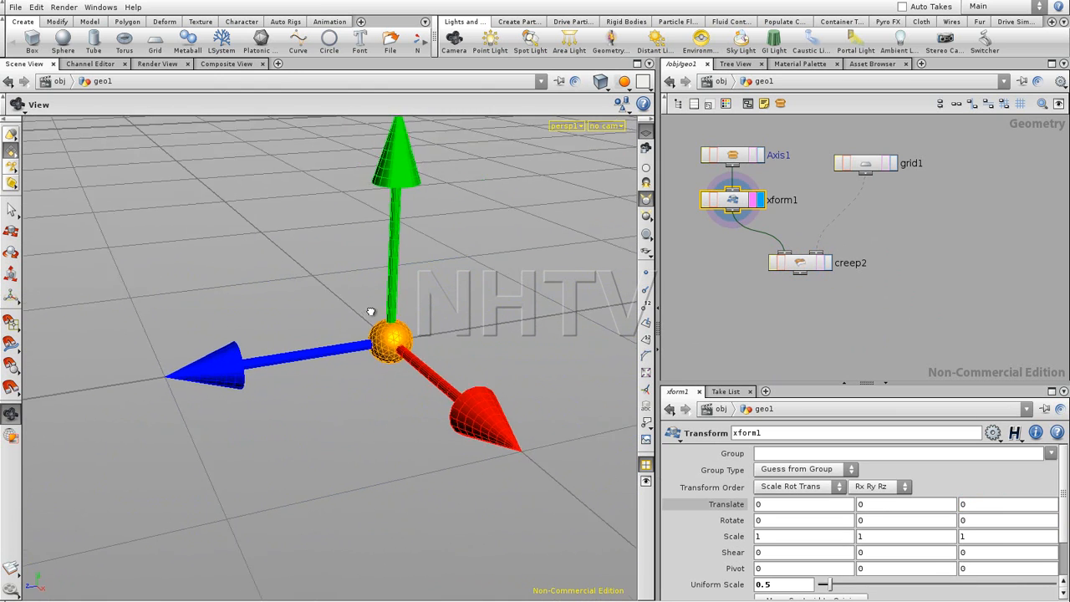
{"action": "left_click", "coordinate": [801, 263]}
{"action": "left_click_drag", "start_coordinate": [353, 345], "coordinate": [218, 358]}
{"action": "left_click_drag", "start_coordinate": [406, 226], "coordinate": [299, 379]}
{"action": "right_click_drag", "start_coordinate": [299, 379], "coordinate": [309, 378]}
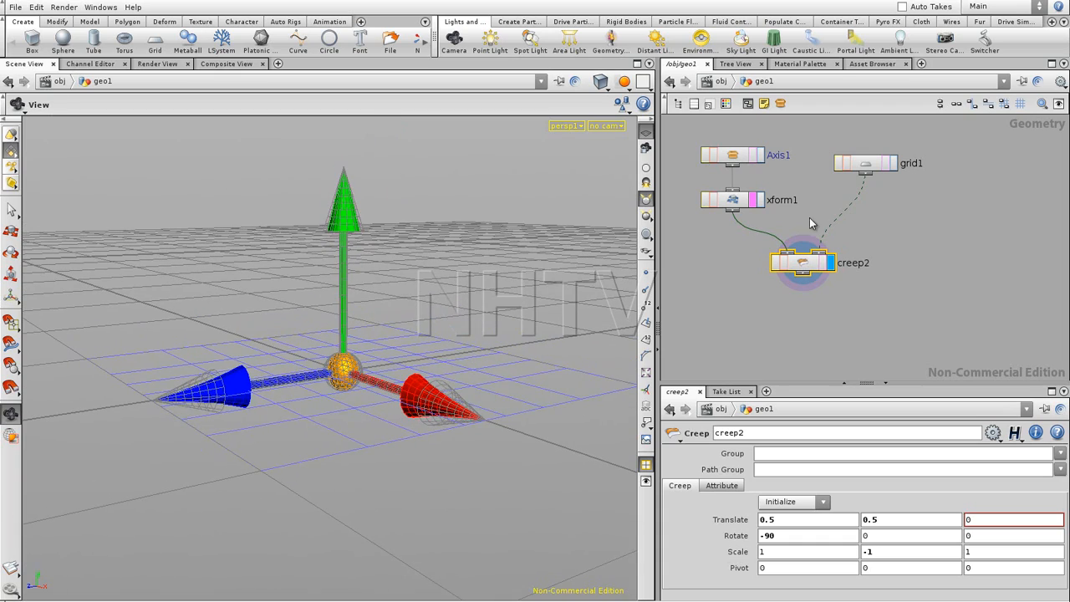
Step: Display the grid node and set its U Order and V Order to 2
{"action": "left_click", "coordinate": [893, 164]}
{"action": "left_click", "coordinate": [866, 164]}
{"action": "left_click_drag", "start_coordinate": [331, 301], "coordinate": [435, 408]}
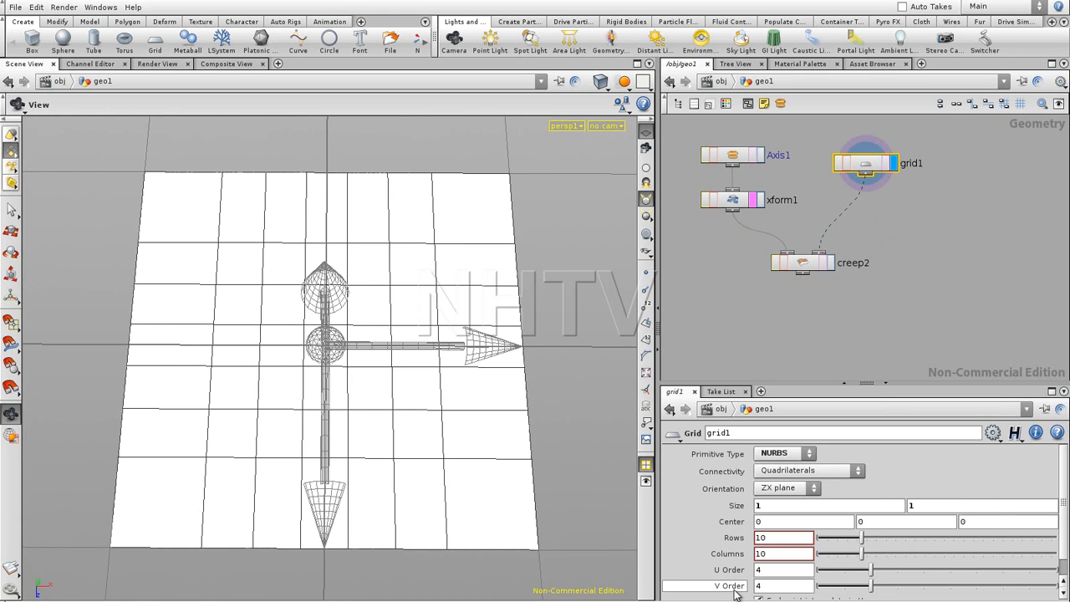
{"action": "left_click_drag", "start_coordinate": [870, 571], "coordinate": [806, 588]}
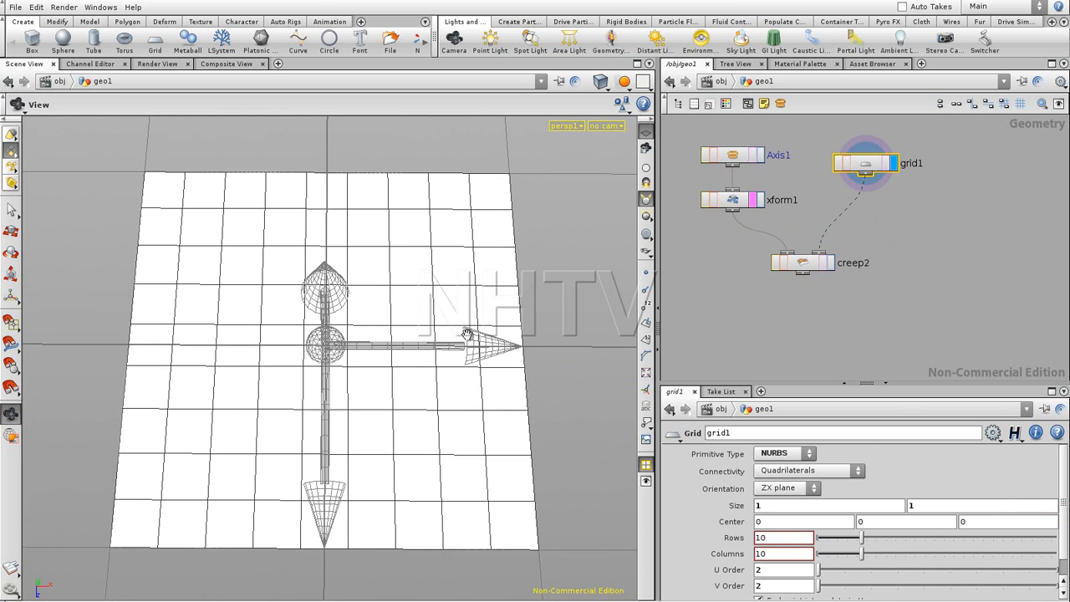
{"action": "left_click_drag", "start_coordinate": [476, 339], "coordinate": [451, 285]}
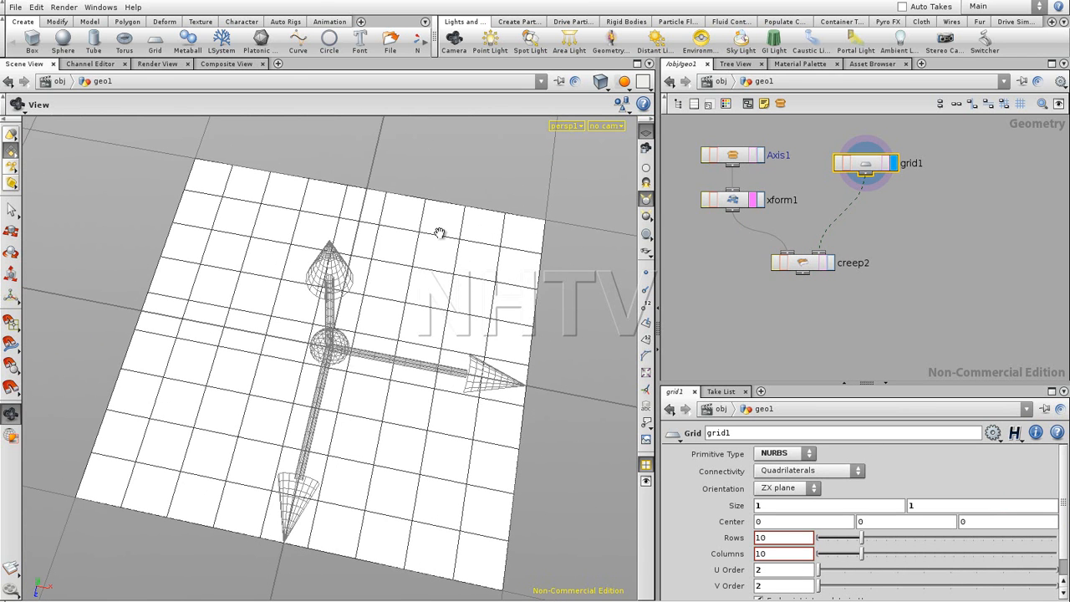
Step: Display the new Creep node and compare its axis shape on the order-2 grid with the Transform output
{"action": "left_click", "coordinate": [832, 266]}
{"action": "left_click", "coordinate": [803, 263]}
{"action": "left_click_drag", "start_coordinate": [468, 360], "coordinate": [383, 287]}
{"action": "middle_click_drag", "start_coordinate": [394, 376], "coordinate": [402, 346]}
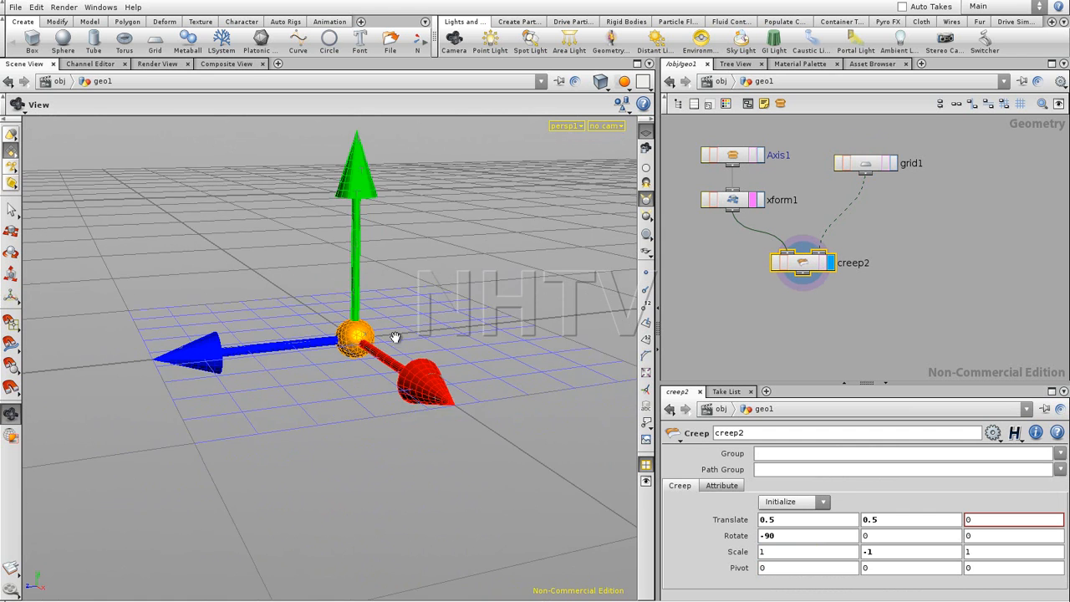
{"action": "right_click_drag", "start_coordinate": [401, 347], "coordinate": [465, 303]}
{"action": "middle_click_drag", "start_coordinate": [443, 303], "coordinate": [476, 323]}
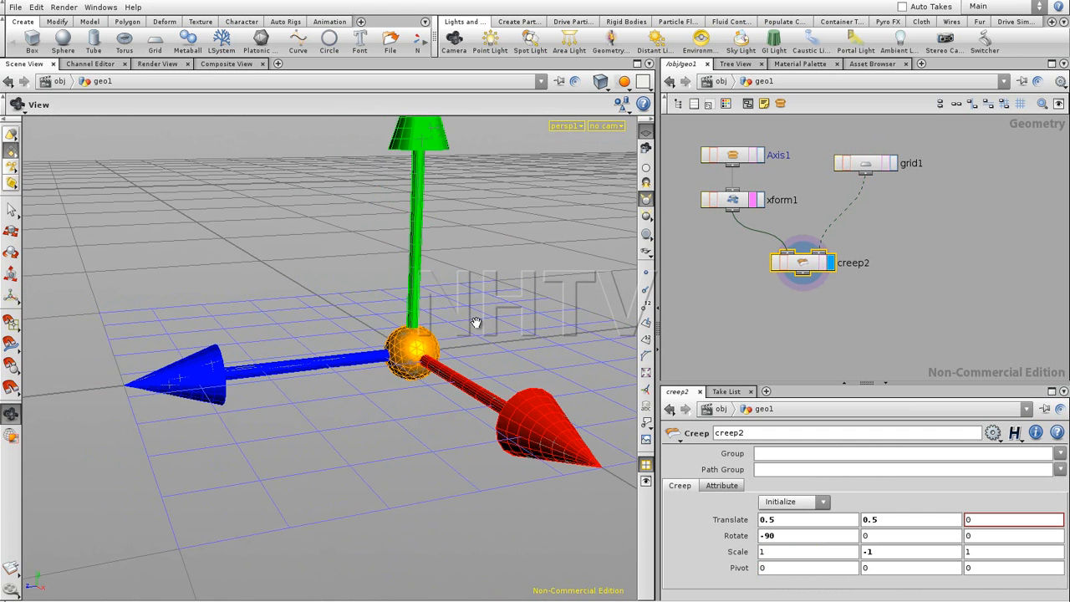
{"action": "left_click", "coordinate": [759, 203]}
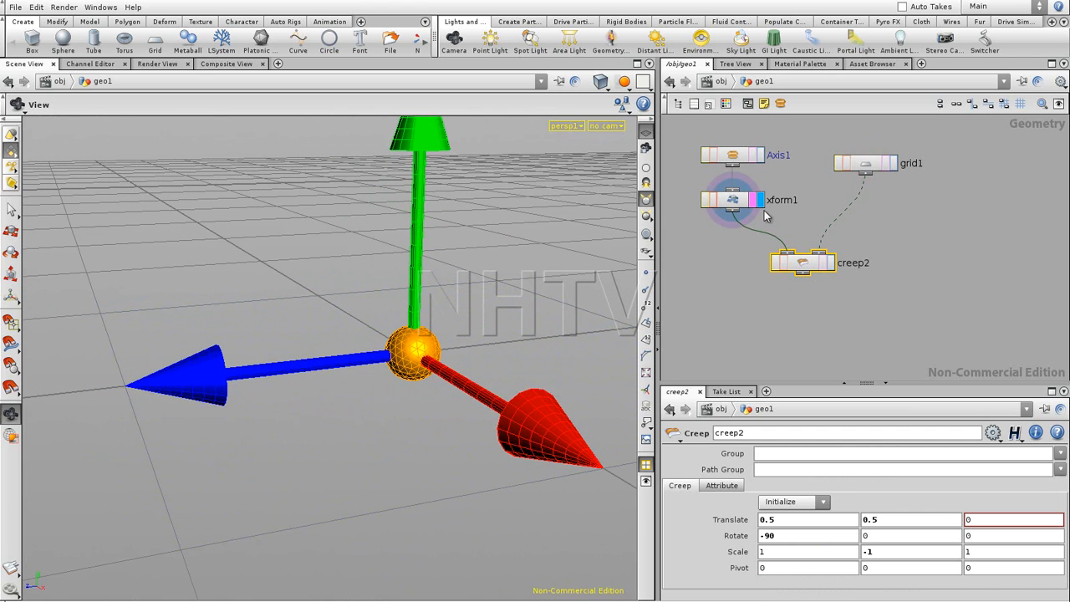
{"action": "left_click", "coordinate": [831, 265]}
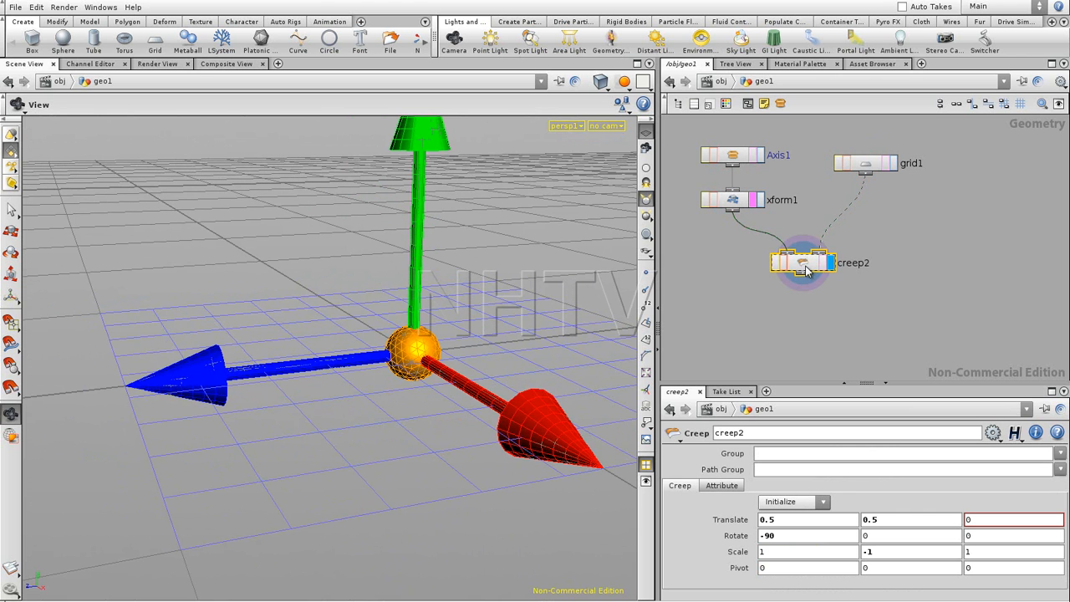
{"action": "left_click_drag", "start_coordinate": [389, 285], "coordinate": [420, 320]}
{"action": "middle_click_drag", "start_coordinate": [420, 320], "coordinate": [391, 338]}
{"action": "right_click_drag", "start_coordinate": [444, 301], "coordinate": [359, 329]}
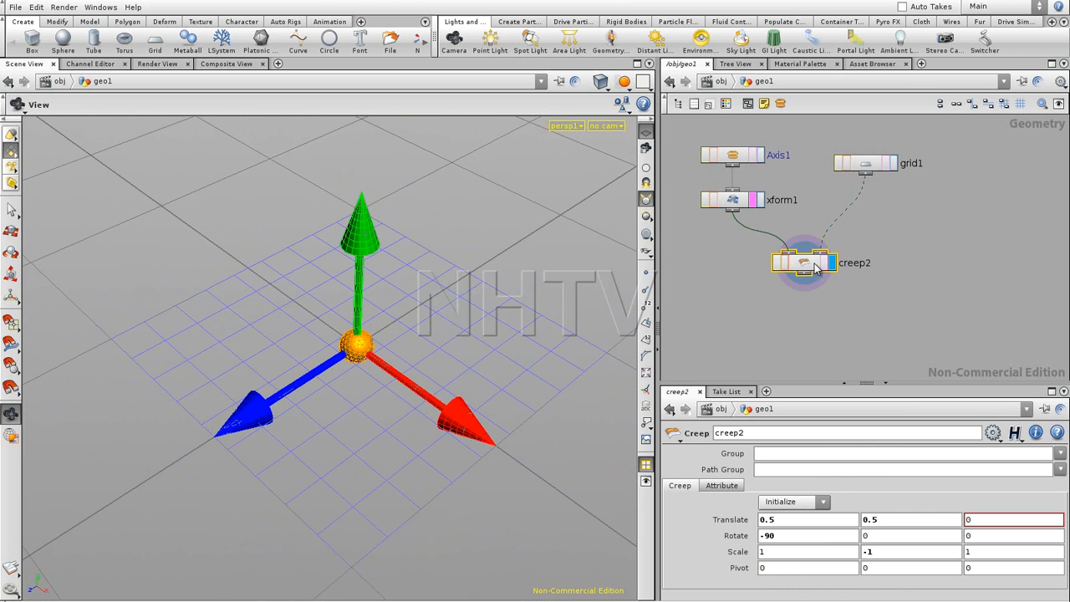
Step: Insert a Twist node between the grid and the Creep node and display its result
{"action": "middle_click_drag", "start_coordinate": [907, 217], "coordinate": [877, 240]}
{"action": "key", "text": "Tab"}
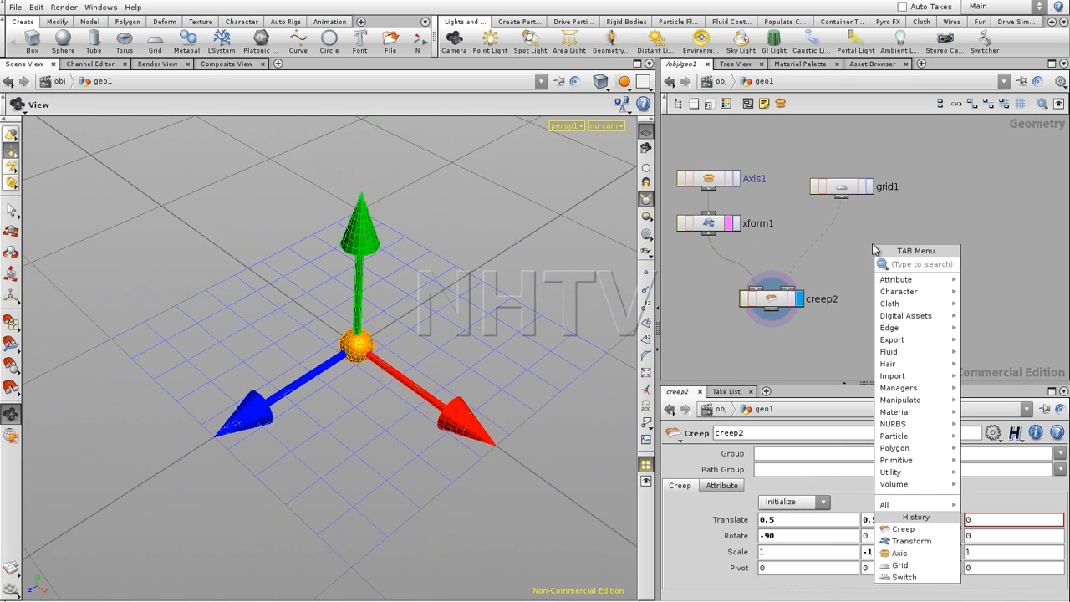
{"action": "type", "text": "twist"}
{"action": "left_click", "coordinate": [977, 263]}
{"action": "left_click", "coordinate": [838, 228]}
{"action": "left_click_drag", "start_coordinate": [843, 228], "coordinate": [846, 232]}
{"action": "left_click", "coordinate": [871, 229]}
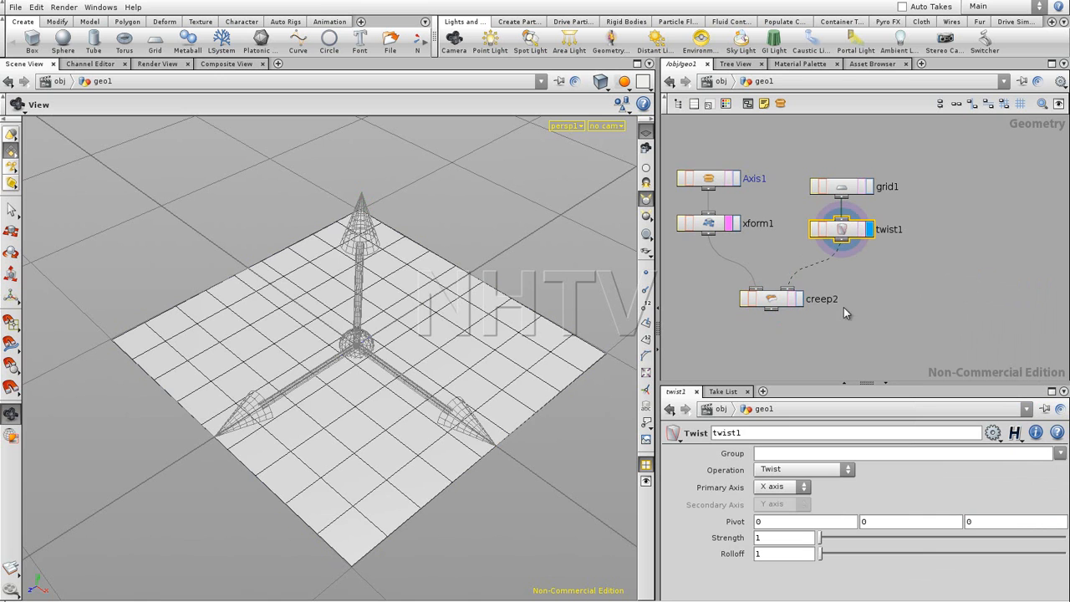
Step: Try the Twist operation on the grid at a Strength of 105.4 around the X, Y and Z axes
{"action": "left_click", "coordinate": [791, 472]}
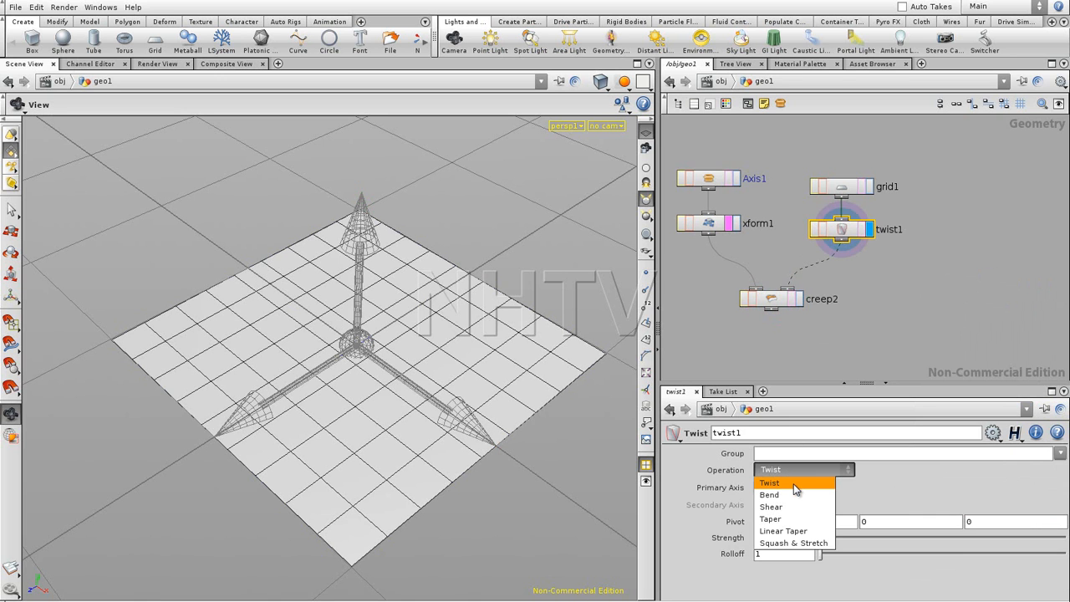
{"action": "left_click", "coordinate": [794, 485]}
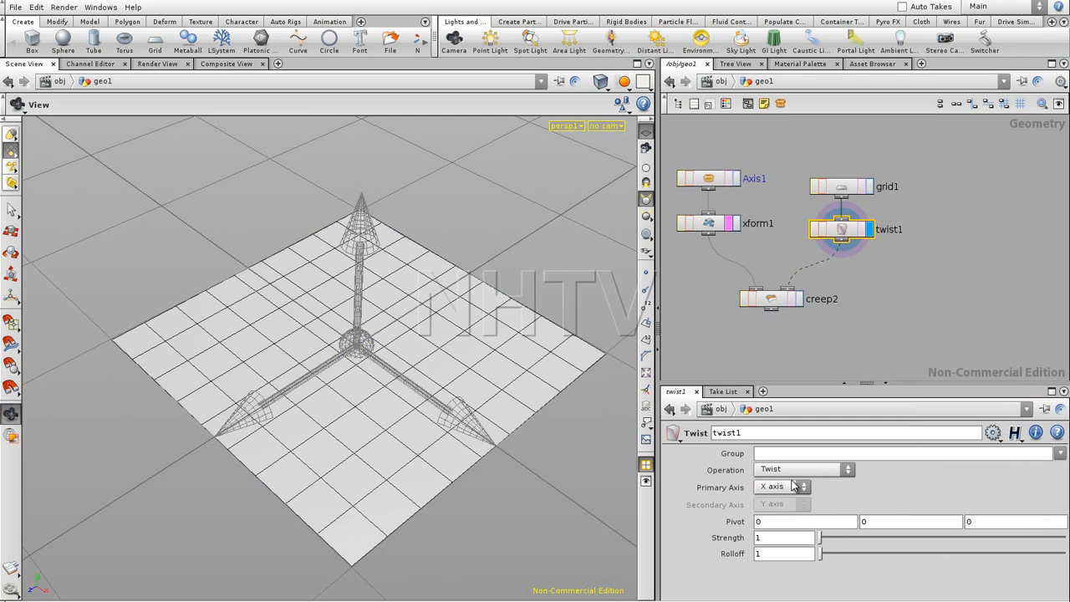
{"action": "left_click_drag", "start_coordinate": [822, 544], "coordinate": [891, 530]}
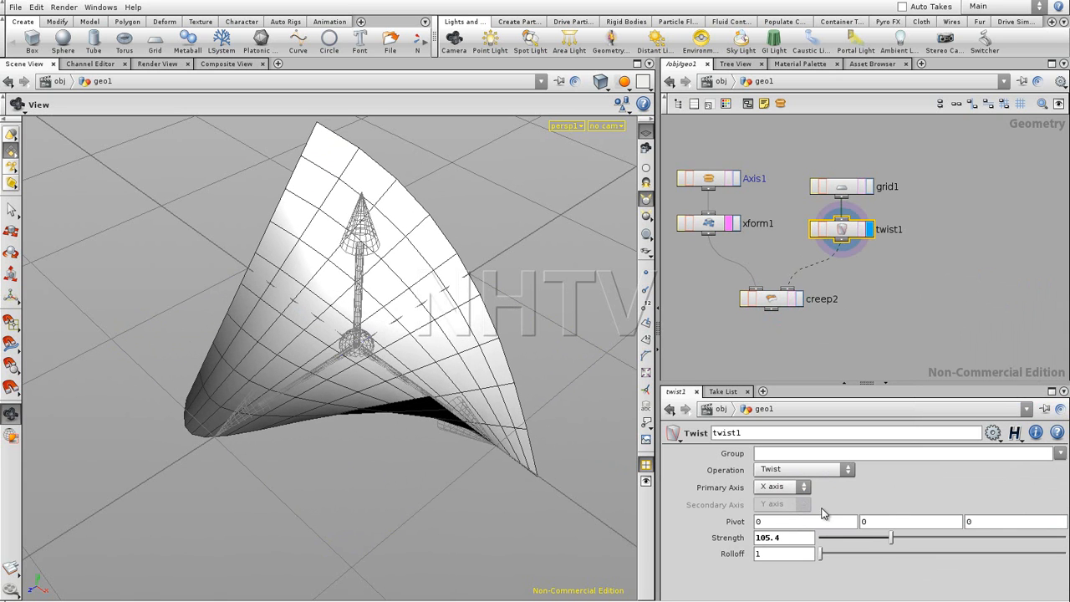
{"action": "left_click", "coordinate": [786, 491]}
{"action": "left_click", "coordinate": [786, 510]}
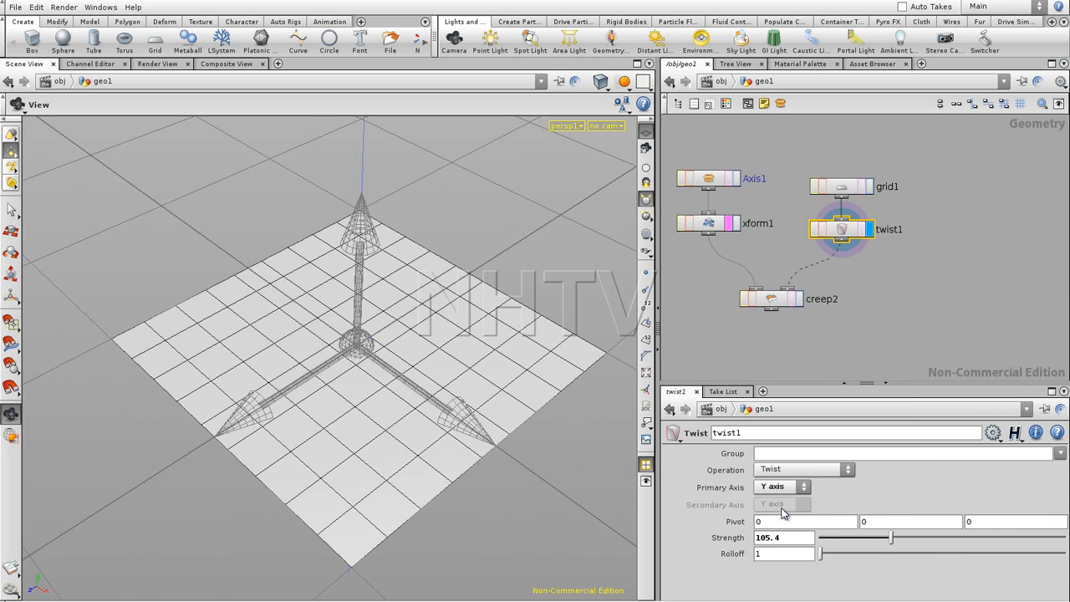
{"action": "left_click", "coordinate": [783, 489]}
{"action": "left_click", "coordinate": [783, 520]}
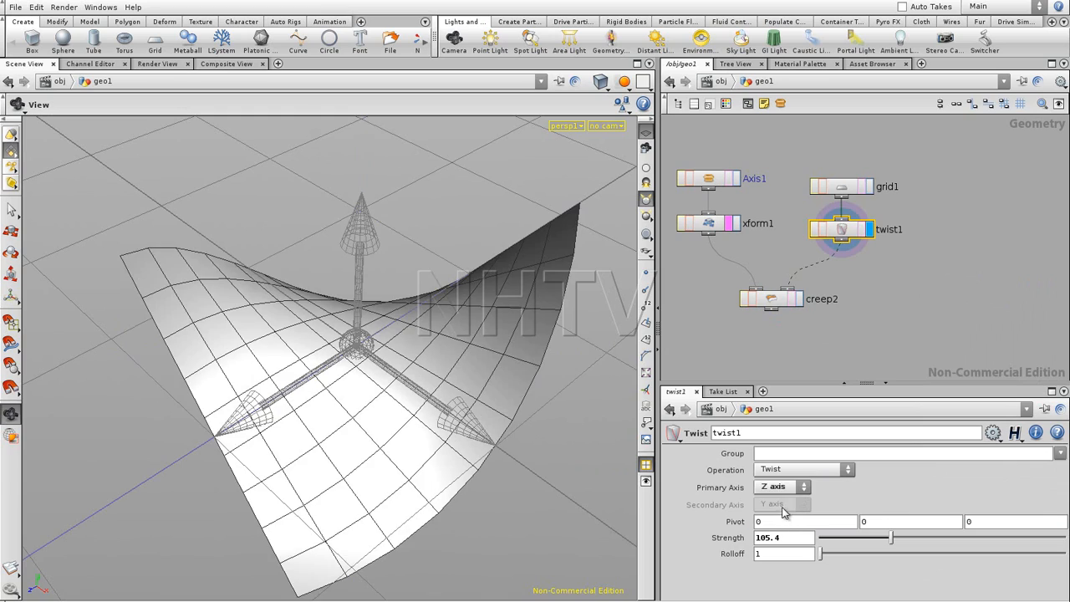
{"action": "mouse_move", "coordinate": [402, 416]}
{"action": "left_mouse_down"}
{"action": "mouse_move", "coordinate": [468, 337]}
{"action": "mouse_move", "coordinate": [376, 363]}
{"action": "mouse_move", "coordinate": [450, 363]}
{"action": "mouse_move", "coordinate": [477, 377]}
{"action": "mouse_move", "coordinate": [437, 396]}
{"action": "mouse_move", "coordinate": [337, 370]}
{"action": "mouse_move", "coordinate": [306, 400]}
{"action": "mouse_move", "coordinate": [323, 389]}
{"action": "mouse_move", "coordinate": [320, 425]}
{"action": "mouse_move", "coordinate": [330, 409]}
{"action": "mouse_move", "coordinate": [393, 409]}
{"action": "left_mouse_up"}
Step: Change the Twist node's Operation to Bend and raise its Strength to 120
{"action": "left_click", "coordinate": [799, 470]}
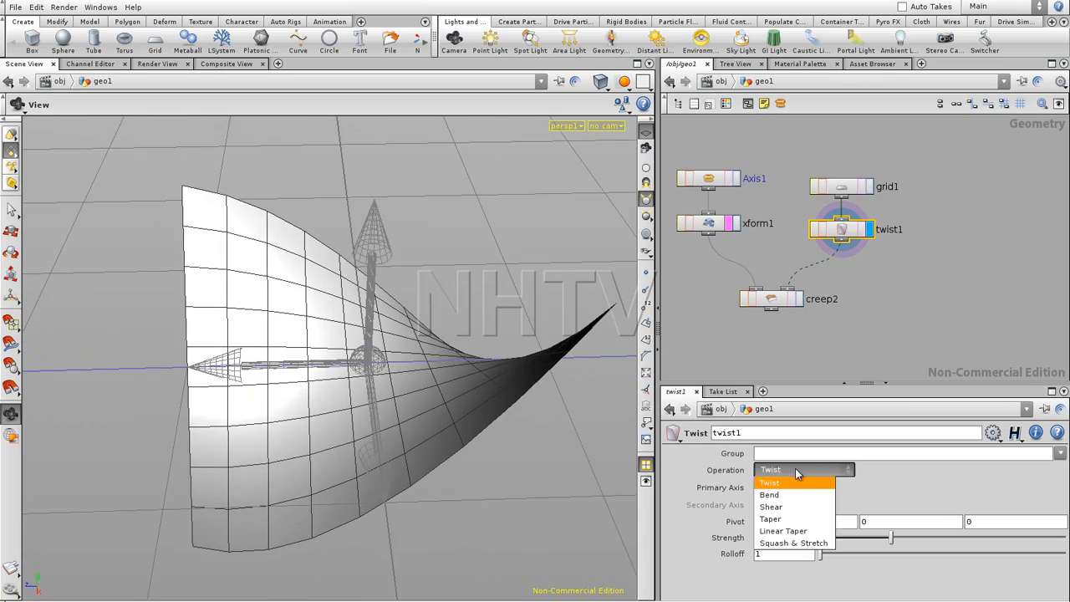
{"action": "left_click", "coordinate": [799, 491]}
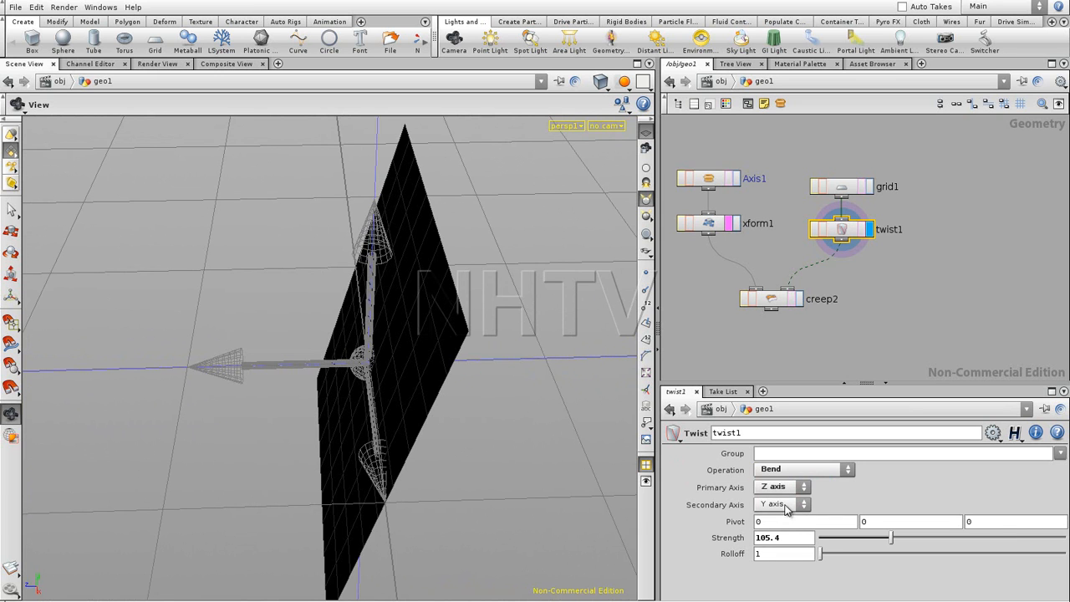
{"action": "left_click", "coordinate": [779, 488]}
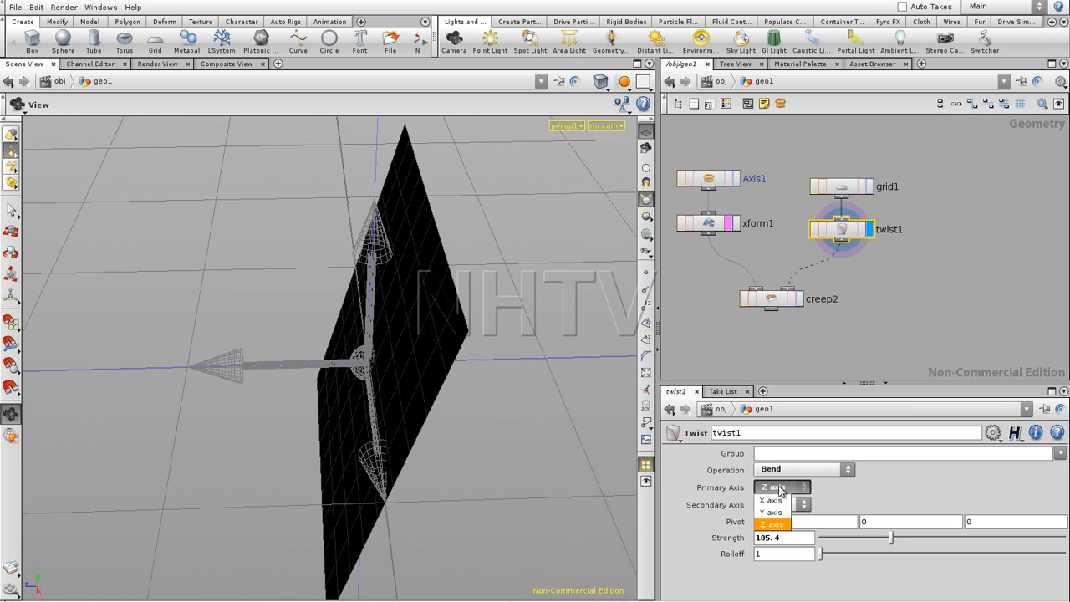
{"action": "left_click", "coordinate": [844, 499]}
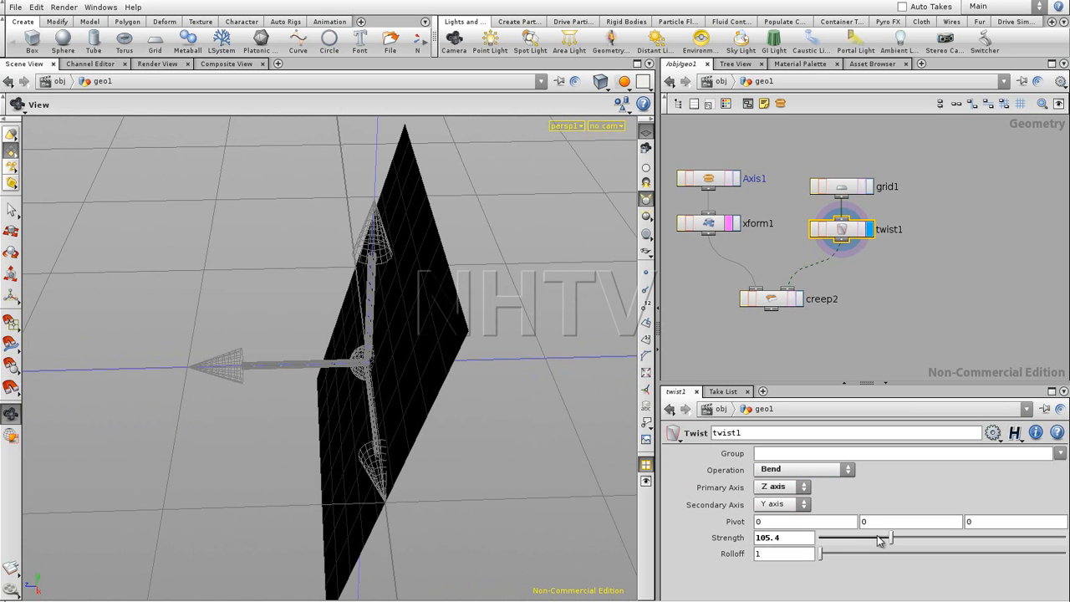
{"action": "mouse_move", "coordinate": [892, 543]}
{"action": "left_mouse_down"}
{"action": "mouse_move", "coordinate": [881, 540]}
{"action": "mouse_move", "coordinate": [901, 540]}
{"action": "left_mouse_up"}
Step: Test the bend directions and settle on Y axis as the Primary Axis and Z axis as the Secondary Axis
{"action": "left_click", "coordinate": [798, 505]}
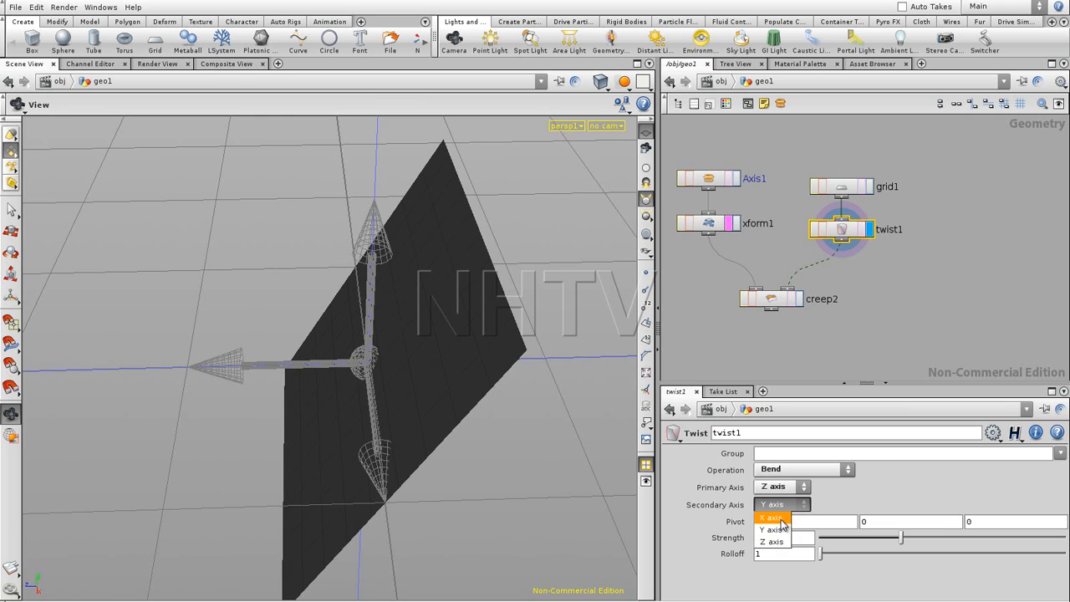
{"action": "left_click", "coordinate": [783, 517]}
{"action": "left_click", "coordinate": [786, 486]}
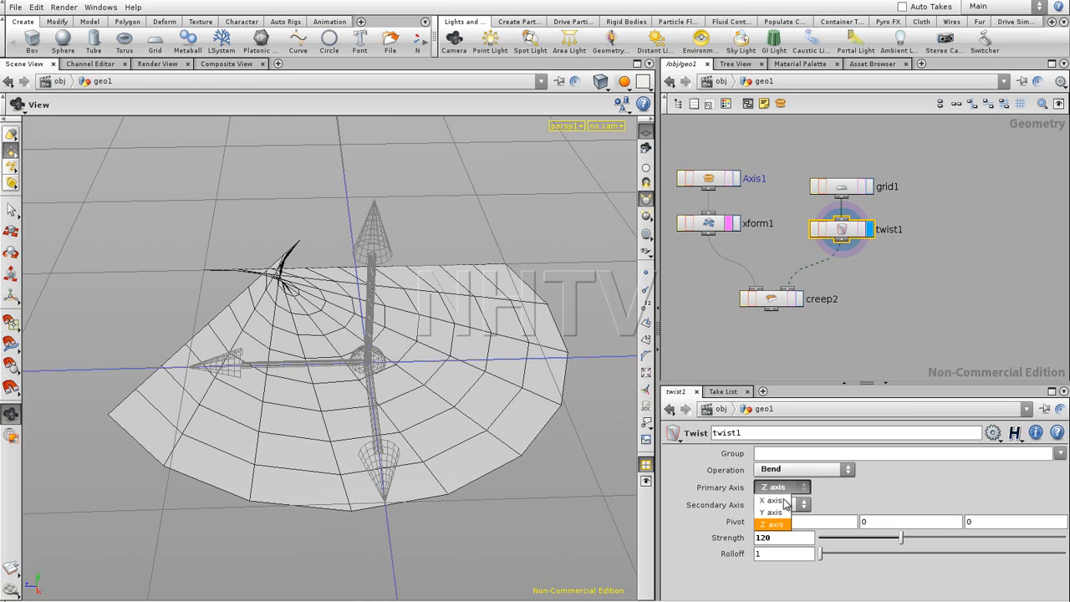
{"action": "left_click", "coordinate": [773, 500]}
{"action": "left_click", "coordinate": [782, 504]}
{"action": "left_click", "coordinate": [778, 542]}
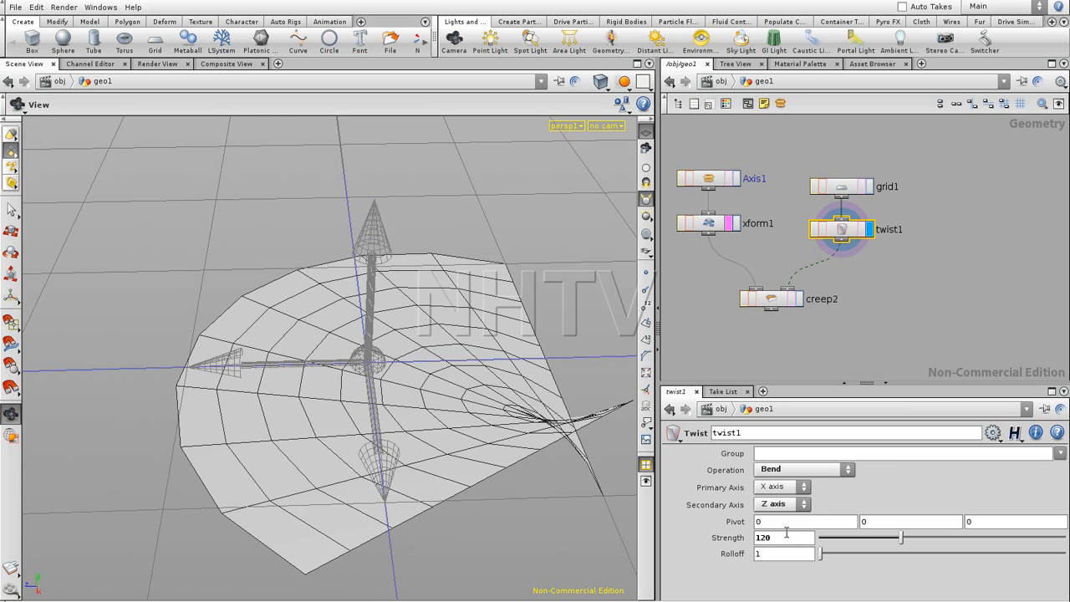
{"action": "left_click", "coordinate": [784, 487]}
{"action": "left_click", "coordinate": [785, 502]}
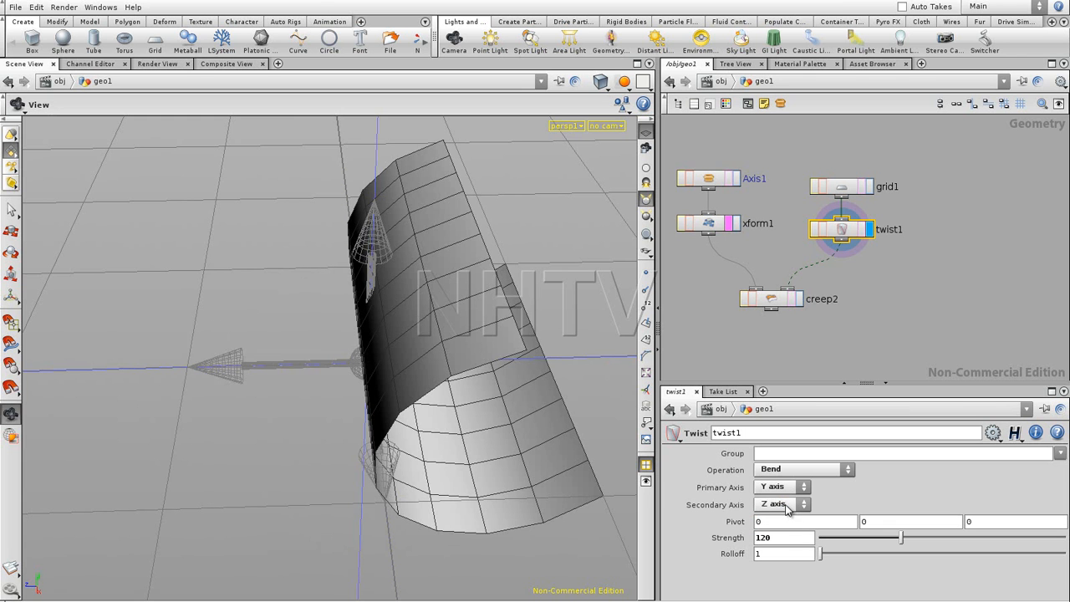
{"action": "left_click_drag", "start_coordinate": [552, 429], "coordinate": [423, 303]}
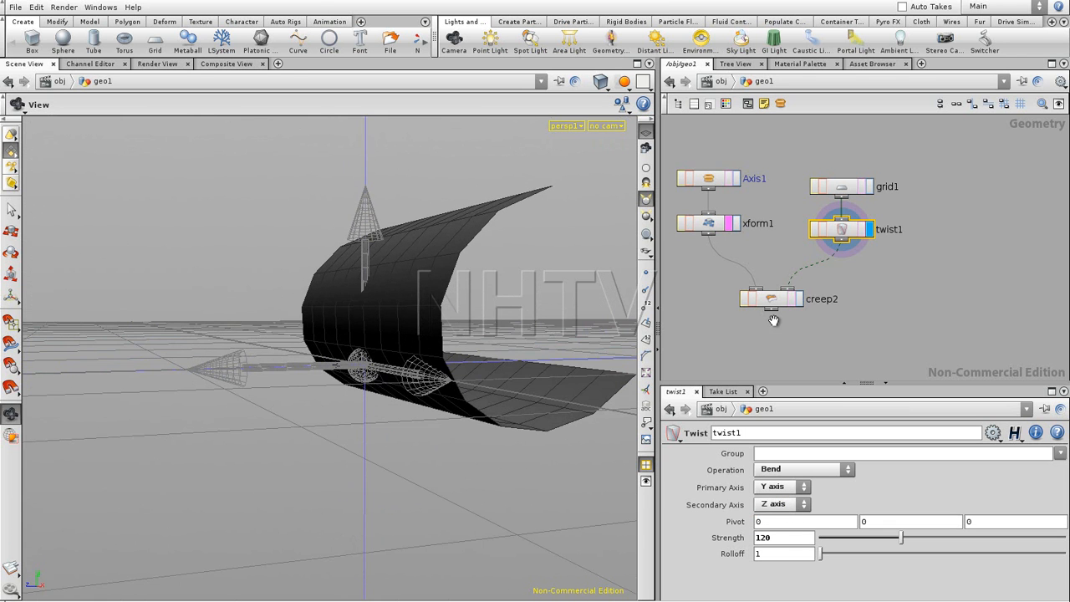
Step: Display the Creep node and examine how the axis follows the bent grid from several angles
{"action": "left_click", "coordinate": [798, 302]}
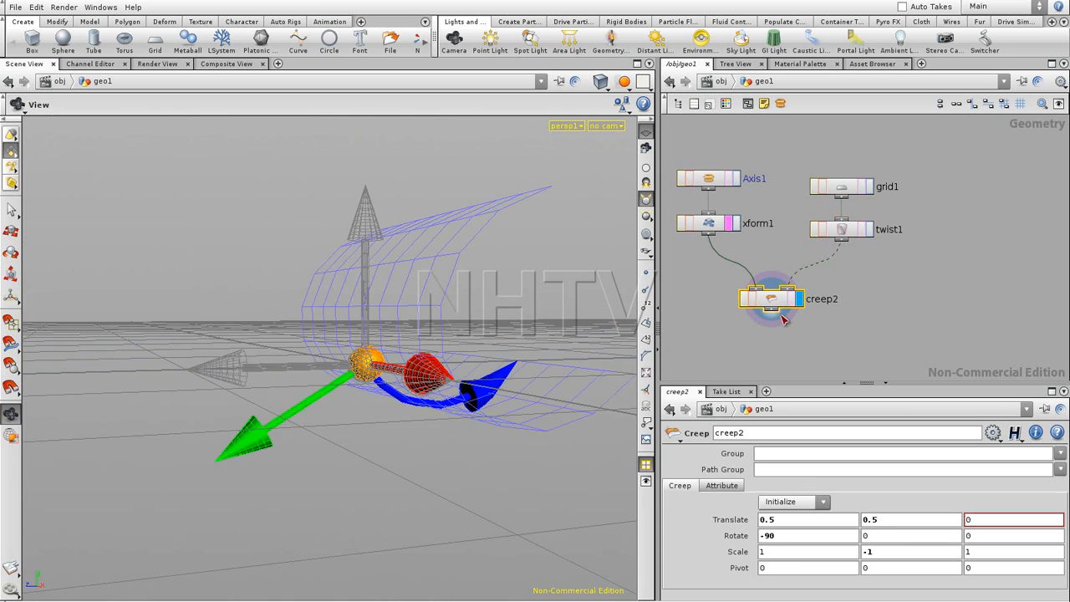
{"action": "mouse_move", "coordinate": [477, 335]}
{"action": "left_mouse_down", "text": "alt"}
{"action": "mouse_move", "coordinate": [469, 286]}
{"action": "mouse_move", "coordinate": [492, 332]}
{"action": "left_mouse_up", "text": "alt"}
{"action": "left_click_drag", "start_coordinate": [782, 309], "coordinate": [784, 309]}
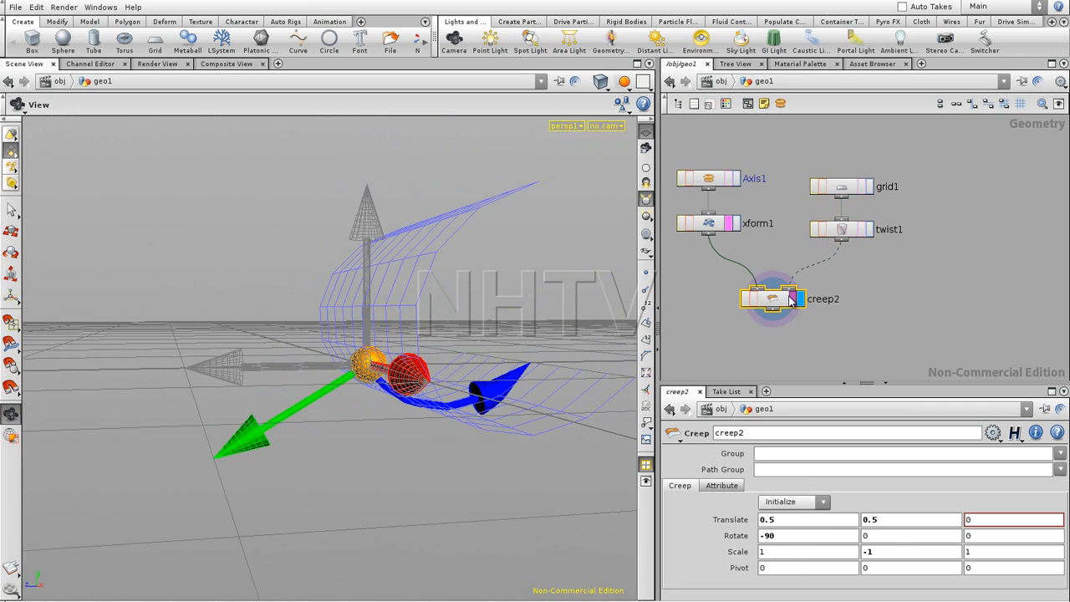
{"action": "left_click_drag", "start_coordinate": [502, 323], "coordinate": [365, 404], "text": "alt"}
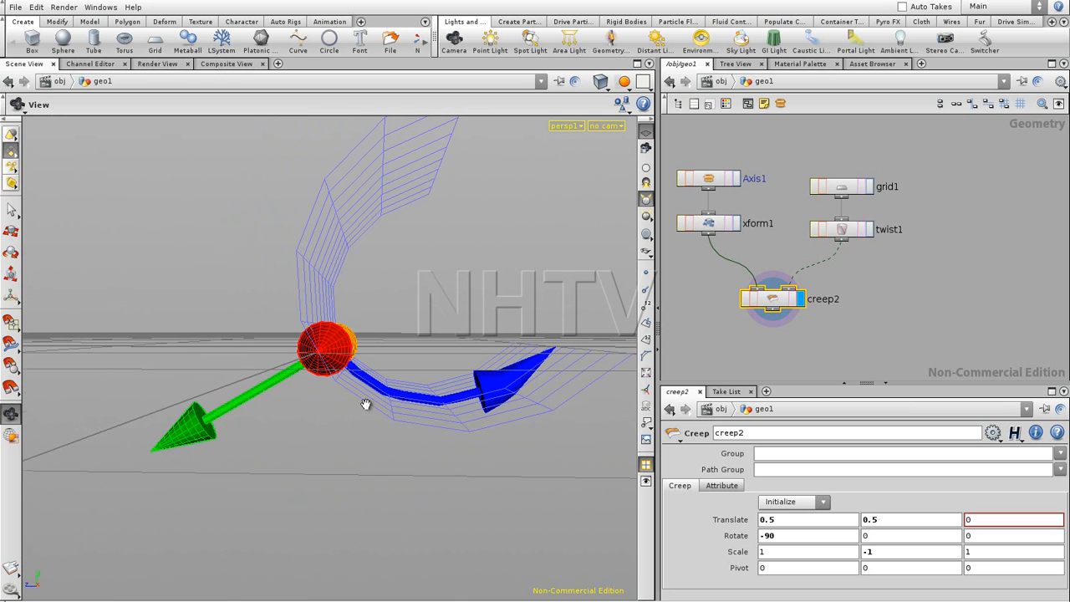
Step: Set the grid's U Order and V Order to 4 and inspect the crept axis from several angles
{"action": "left_click", "coordinate": [849, 192]}
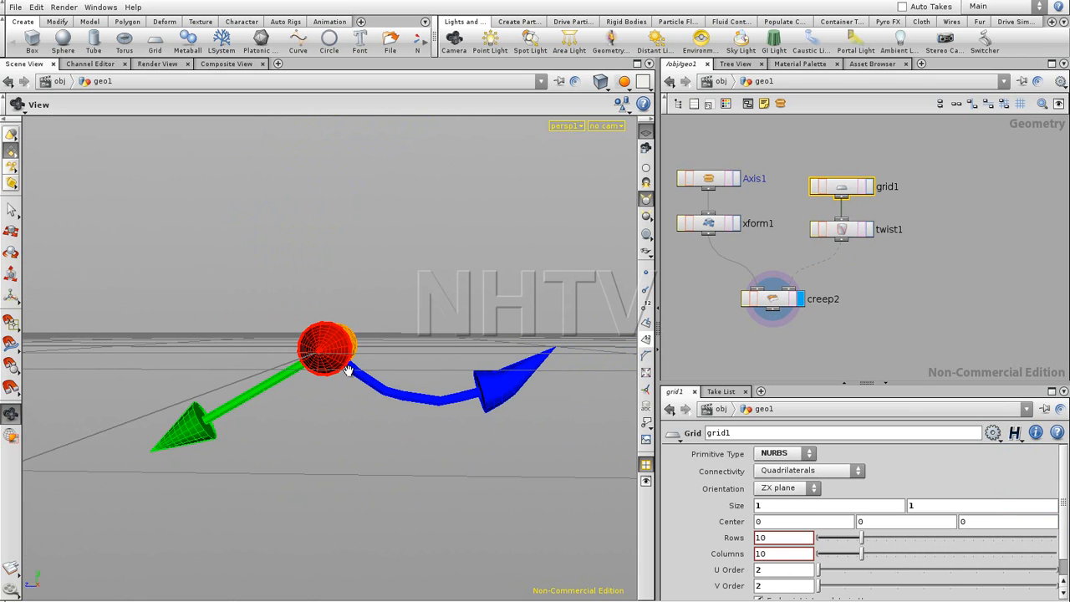
{"action": "left_click_drag", "start_coordinate": [303, 407], "coordinate": [263, 430]}
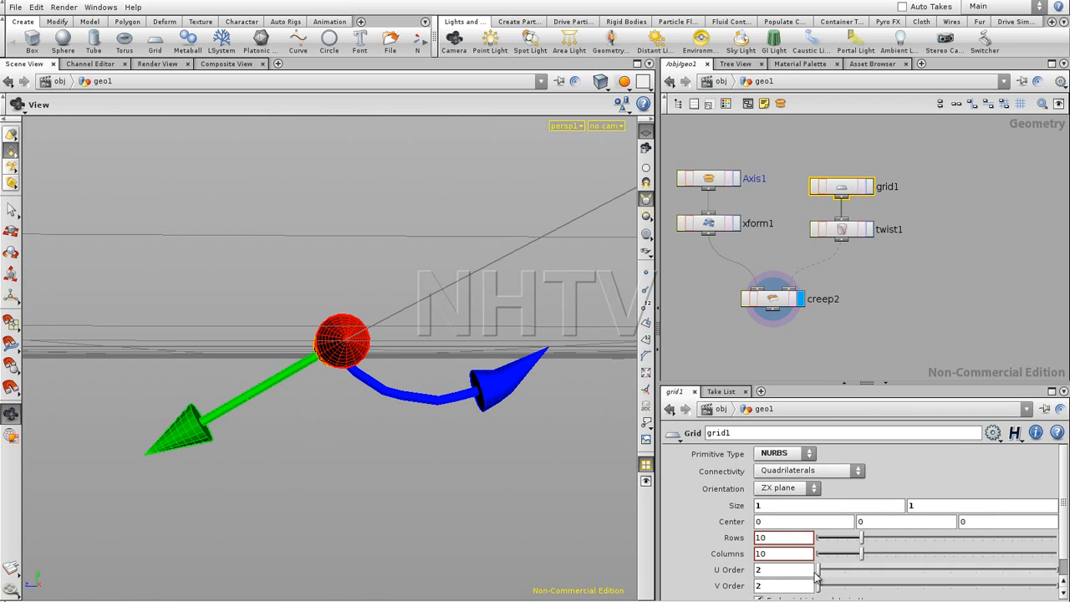
{"action": "left_click_drag", "start_coordinate": [821, 570], "coordinate": [871, 585]}
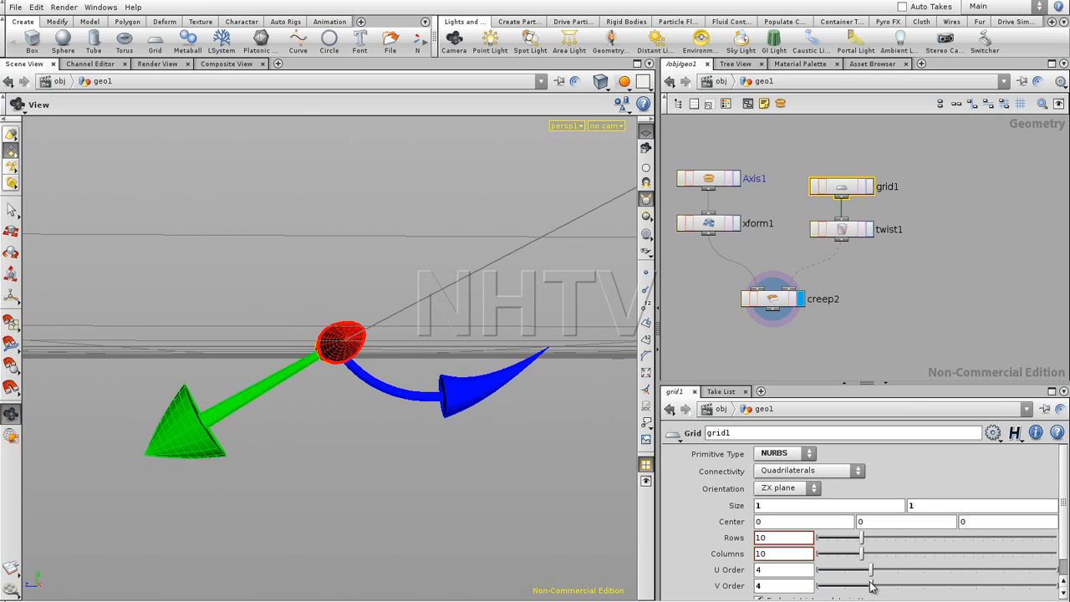
{"action": "left_click_drag", "start_coordinate": [516, 376], "coordinate": [383, 360]}
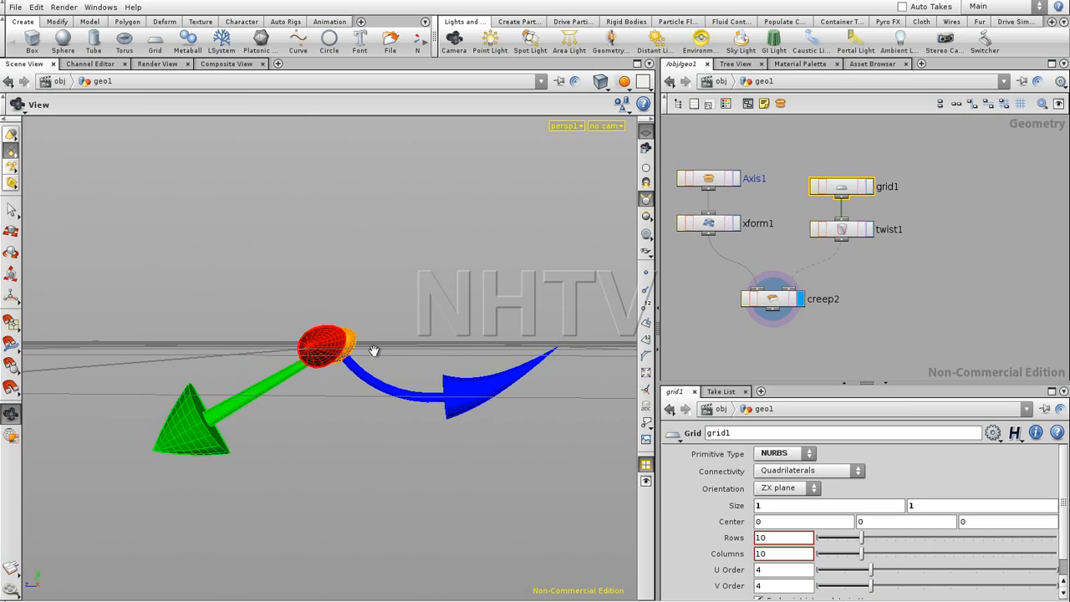
{"action": "left_click_drag", "start_coordinate": [259, 391], "coordinate": [330, 456]}
{"action": "left_click_drag", "start_coordinate": [229, 385], "coordinate": [413, 428]}
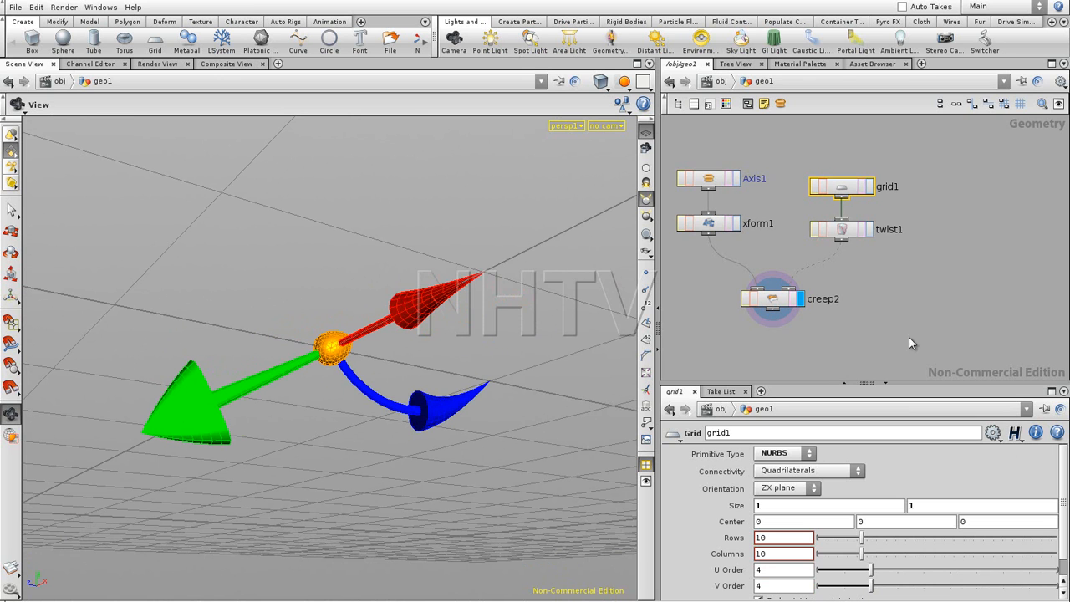
Step: Display the grid with its points shown and turn off End-point interpolate in U and V
{"action": "left_click_drag", "start_coordinate": [912, 389], "coordinate": [872, 188]}
{"action": "middle_click_drag", "start_coordinate": [873, 187], "coordinate": [859, 253]}
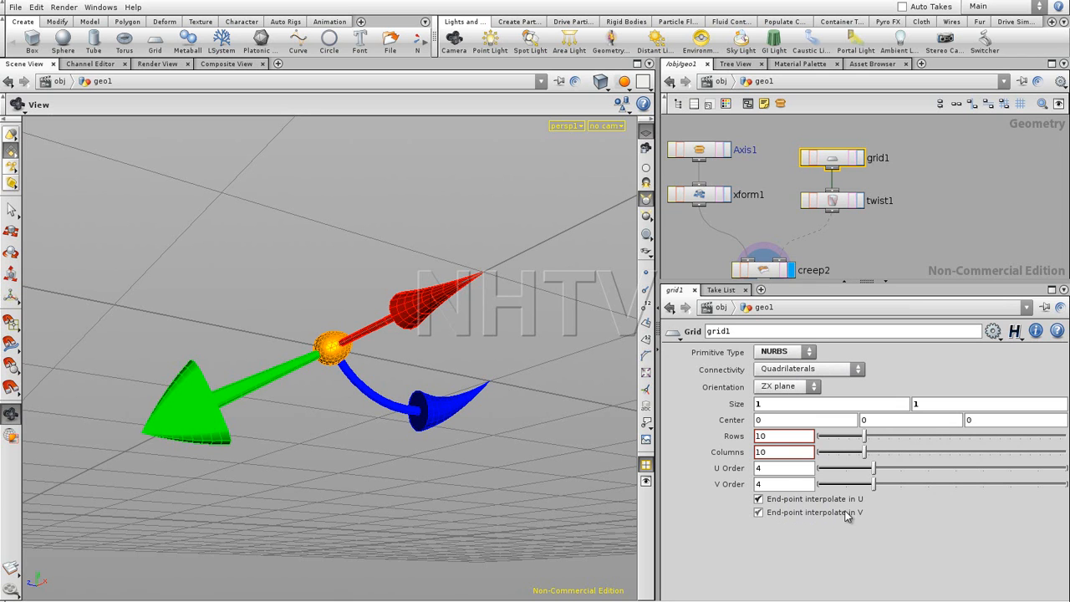
{"action": "left_click", "coordinate": [860, 158]}
{"action": "left_click_drag", "start_coordinate": [364, 260], "coordinate": [418, 405]}
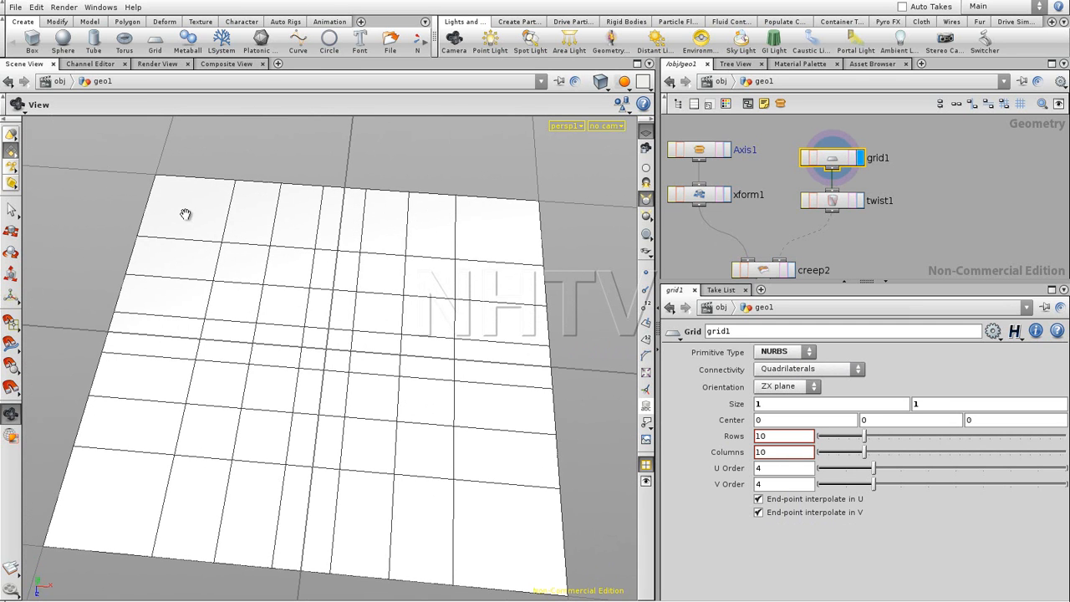
{"action": "left_click", "coordinate": [758, 499]}
{"action": "left_click", "coordinate": [758, 511]}
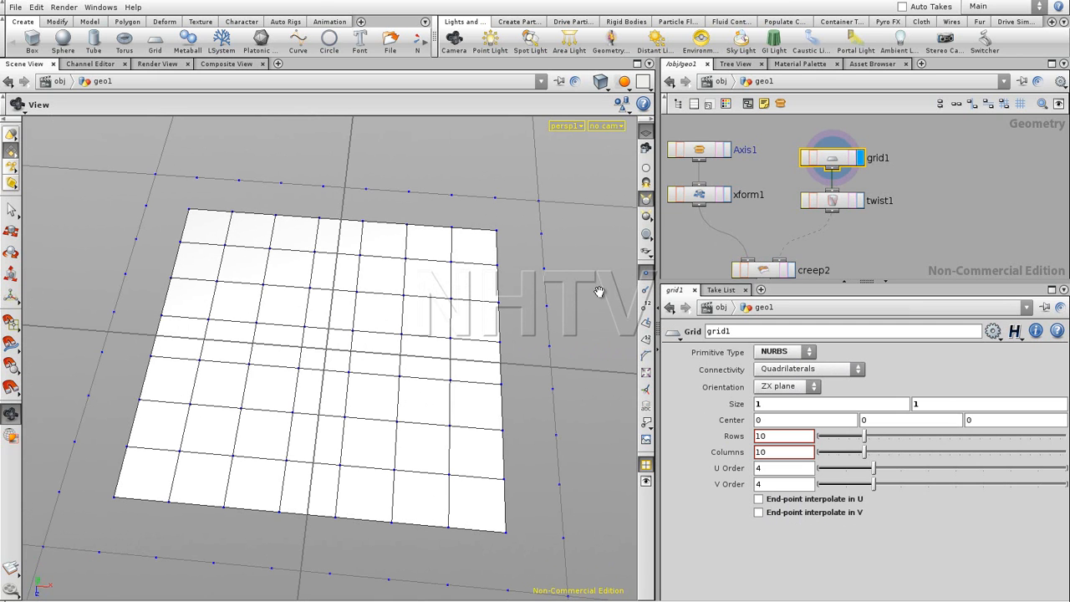
{"action": "left_click_drag", "start_coordinate": [451, 278], "coordinate": [410, 167]}
{"action": "left_click_drag", "start_coordinate": [390, 446], "coordinate": [474, 352]}
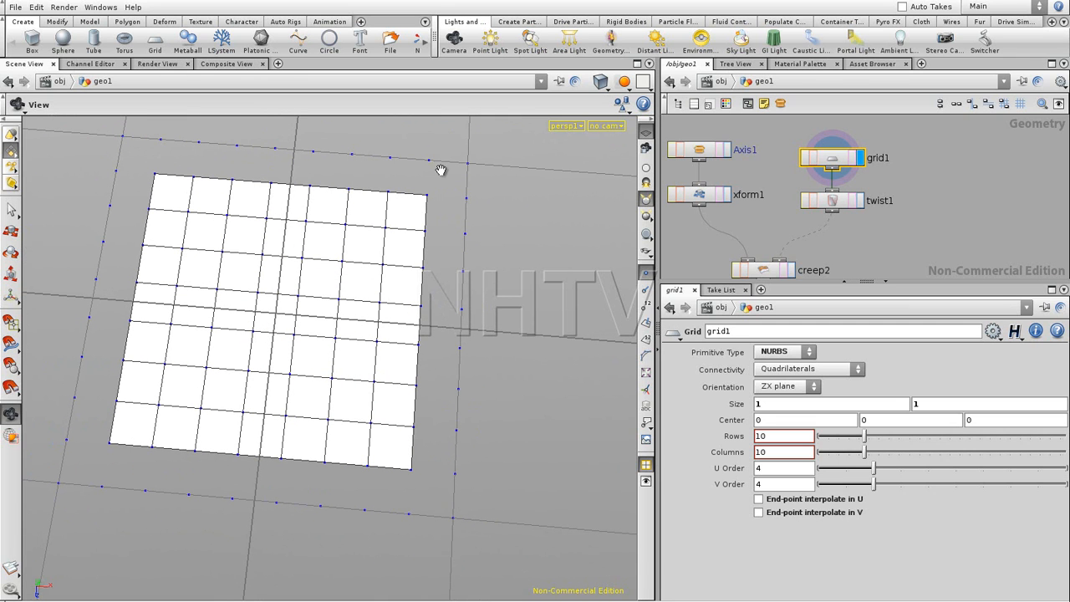
Step: Display the bent grid and the Creep node in turn and inspect the axis shape on the non-interpolated surface
{"action": "middle_click_drag", "start_coordinate": [874, 246], "coordinate": [892, 216]}
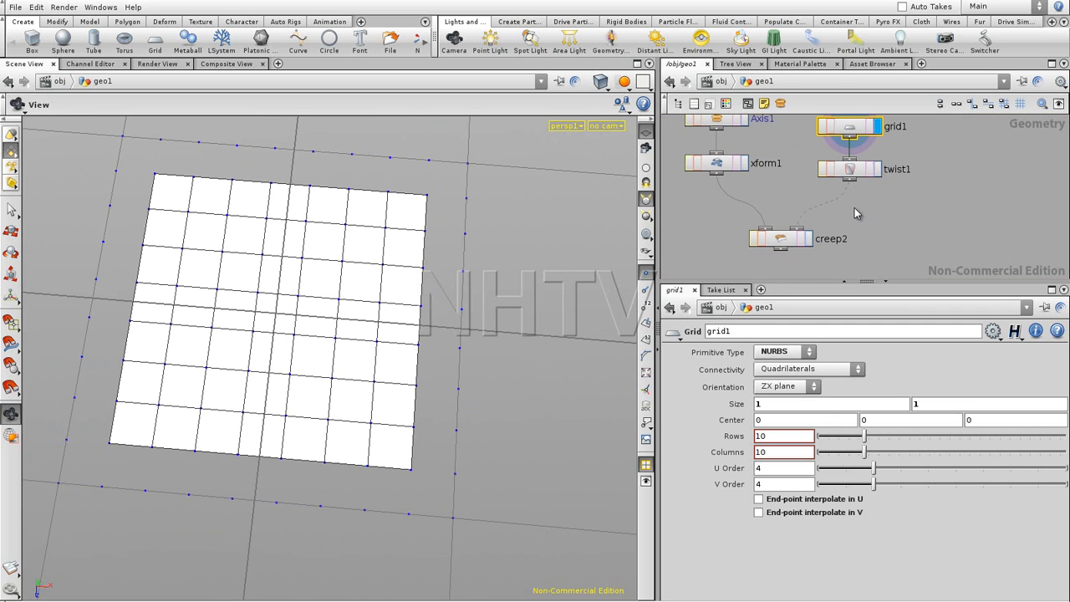
{"action": "left_click", "coordinate": [877, 171]}
{"action": "left_click", "coordinate": [853, 170]}
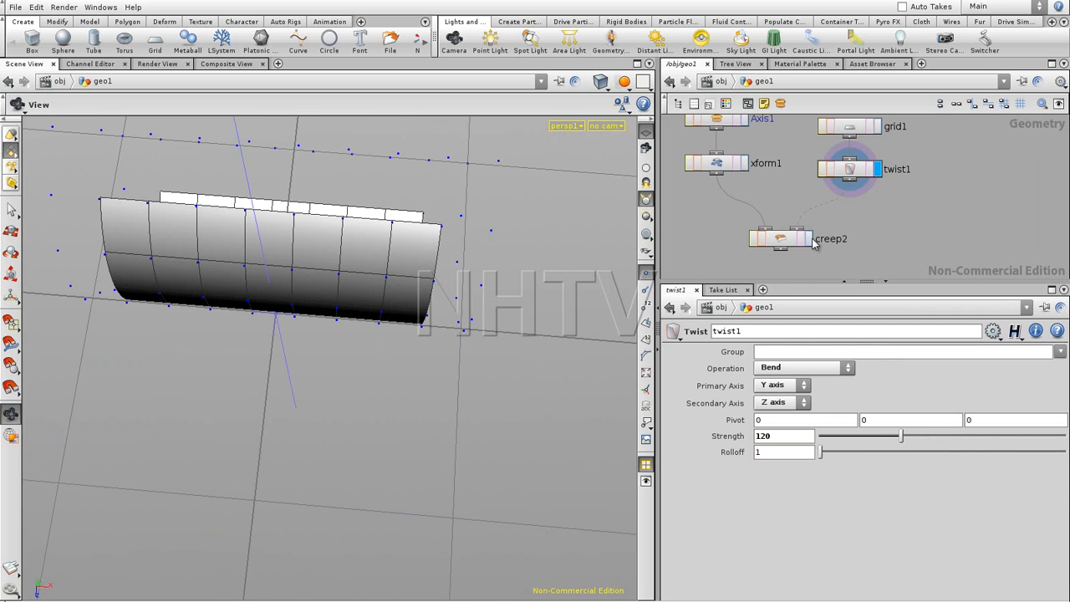
{"action": "left_click", "coordinate": [778, 239]}
{"action": "left_click_drag", "start_coordinate": [488, 354], "coordinate": [311, 235]}
{"action": "right_click_drag", "start_coordinate": [319, 334], "coordinate": [467, 299]}
{"action": "left_click_drag", "start_coordinate": [467, 299], "coordinate": [401, 340]}
{"action": "left_click_drag", "start_coordinate": [550, 377], "coordinate": [483, 371]}
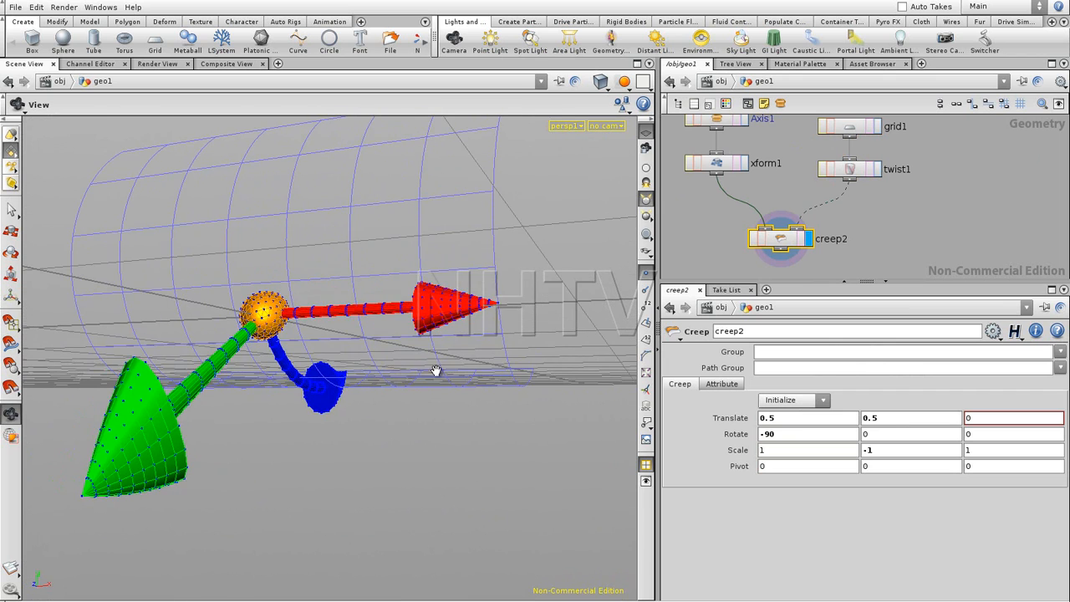
Step: Bypass the Twist node and check the crept axis on the flat grid
{"action": "left_click", "coordinate": [846, 171]}
{"action": "left_click", "coordinate": [823, 172]}
{"action": "mouse_move", "coordinate": [483, 266]}
{"action": "left_mouse_down"}
{"action": "mouse_move", "coordinate": [426, 351]}
{"action": "mouse_move", "coordinate": [370, 401]}
{"action": "mouse_move", "coordinate": [392, 321]}
{"action": "mouse_move", "coordinate": [387, 339]}
{"action": "mouse_move", "coordinate": [409, 314]}
{"action": "mouse_move", "coordinate": [312, 298]}
{"action": "mouse_move", "coordinate": [246, 270]}
{"action": "mouse_move", "coordinate": [386, 326]}
{"action": "mouse_move", "coordinate": [399, 280]}
{"action": "mouse_move", "coordinate": [389, 324]}
{"action": "left_mouse_up"}
{"action": "left_click_drag", "start_coordinate": [349, 281], "coordinate": [489, 393]}
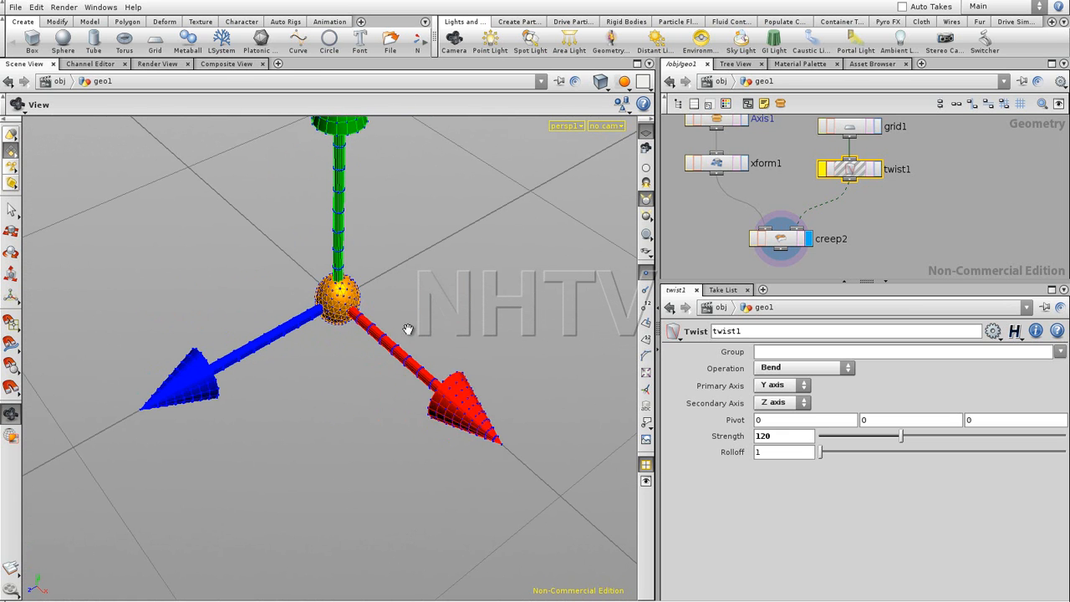
Step: Display the grid node and compare its surface size with the surrounding control points
{"action": "left_click", "coordinate": [875, 127]}
{"action": "left_click", "coordinate": [853, 130]}
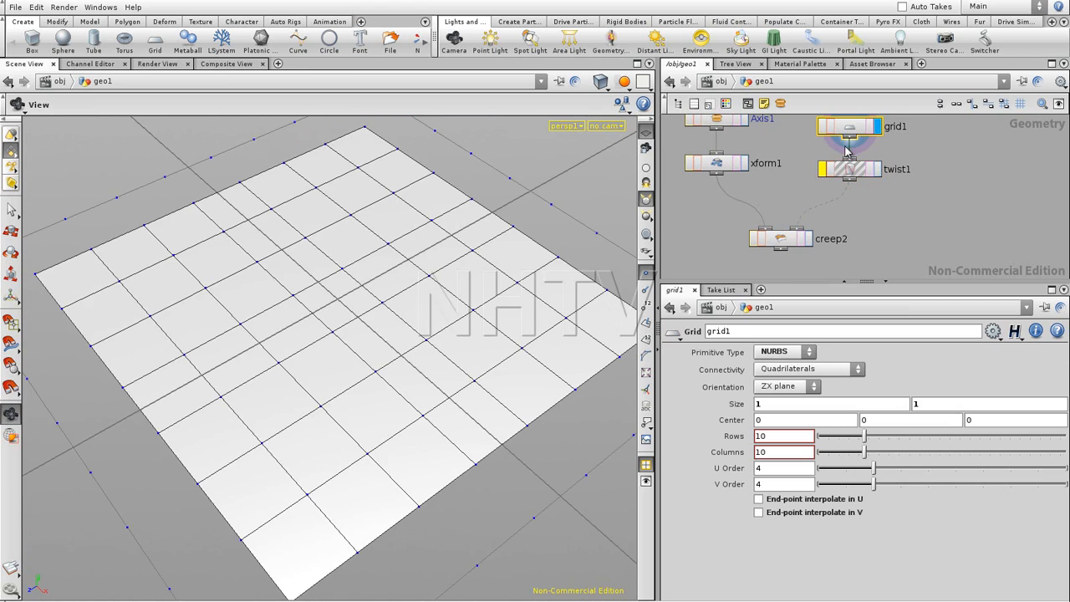
{"action": "left_click_drag", "start_coordinate": [382, 299], "coordinate": [424, 314]}
{"action": "left_click_drag", "start_coordinate": [525, 300], "coordinate": [214, 285]}
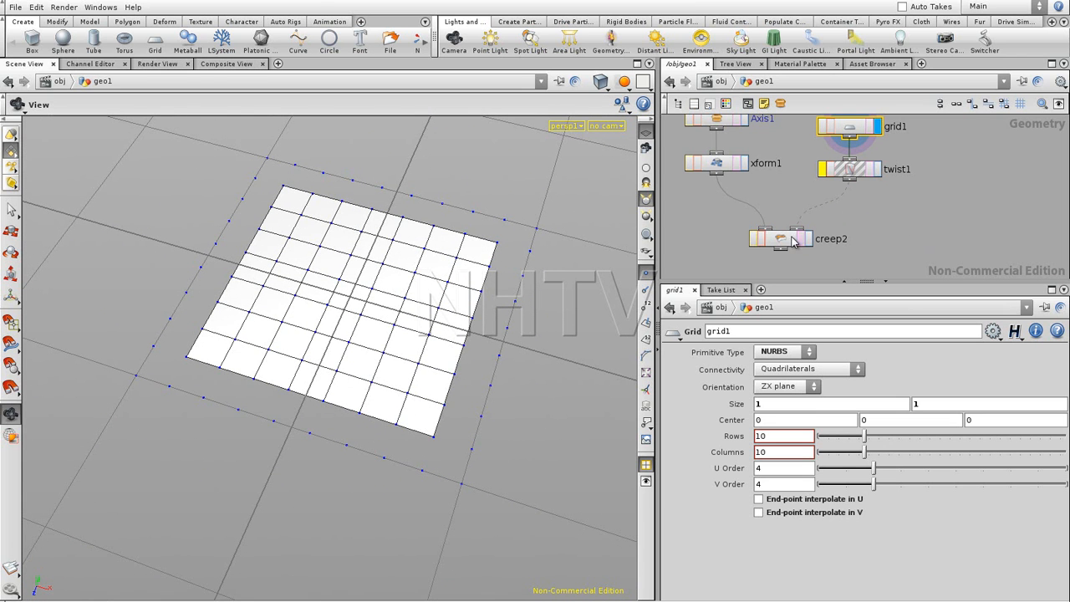
Step: Move the Creep and Twist nodes down to open up space below the grid node
{"action": "left_click_drag", "start_coordinate": [782, 273], "coordinate": [783, 274]}
{"action": "left_click_drag", "start_coordinate": [846, 173], "coordinate": [847, 224]}
{"action": "left_click", "coordinate": [913, 181]}
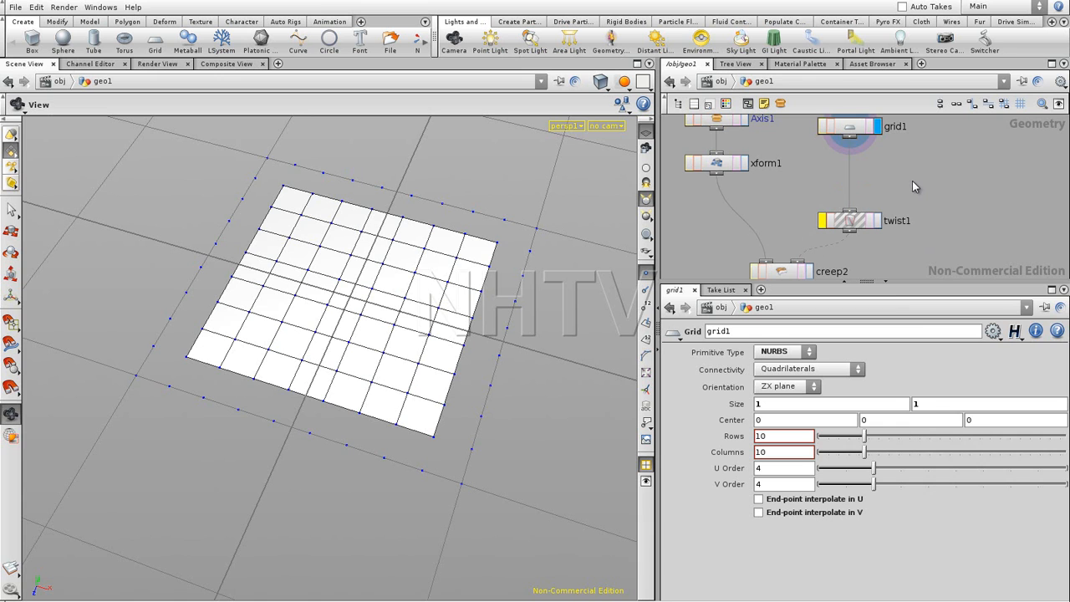
Step: Insert a Transform node between the grid and Twist nodes and display it
{"action": "key", "text": "Tab"}
{"action": "type", "text": "tr"}
{"action": "left_click", "coordinate": [1009, 226]}
{"action": "left_click", "coordinate": [861, 173]}
{"action": "left_click", "coordinate": [877, 171]}
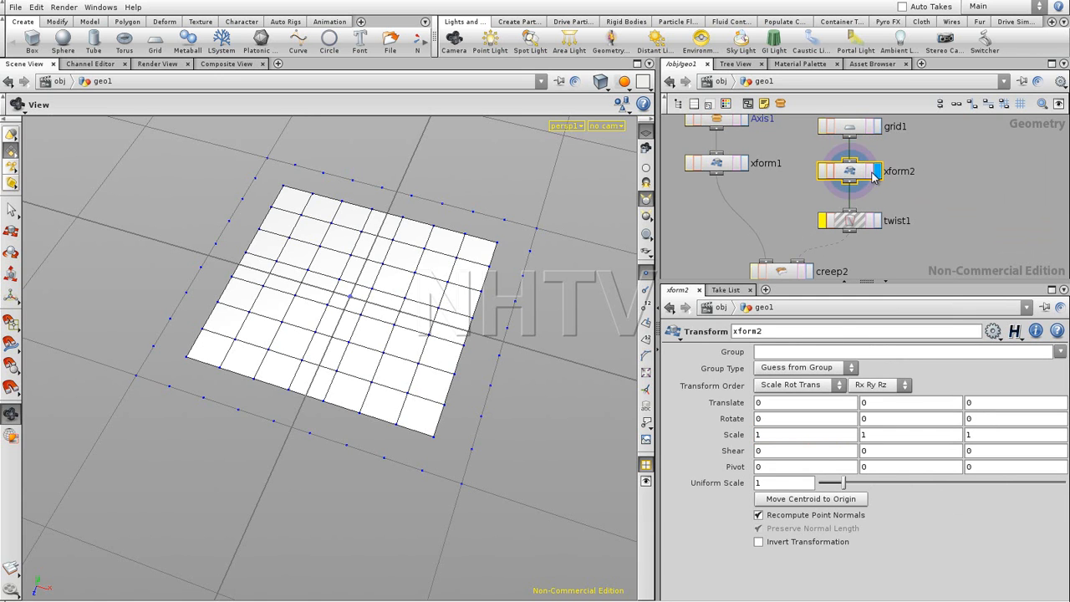
Step: Set the new Transform node's uniform scale to 1.28 to enlarge the grid surface
{"action": "left_click_drag", "start_coordinate": [844, 484], "coordinate": [853, 484]}
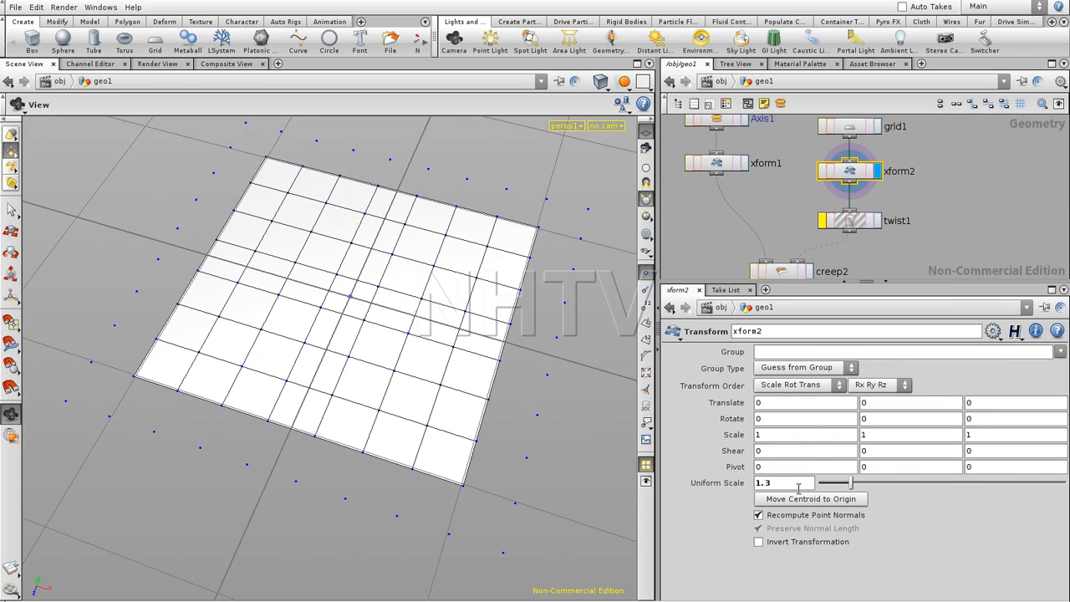
{"action": "type", "text": "28"}
{"action": "key", "text": "Return"}
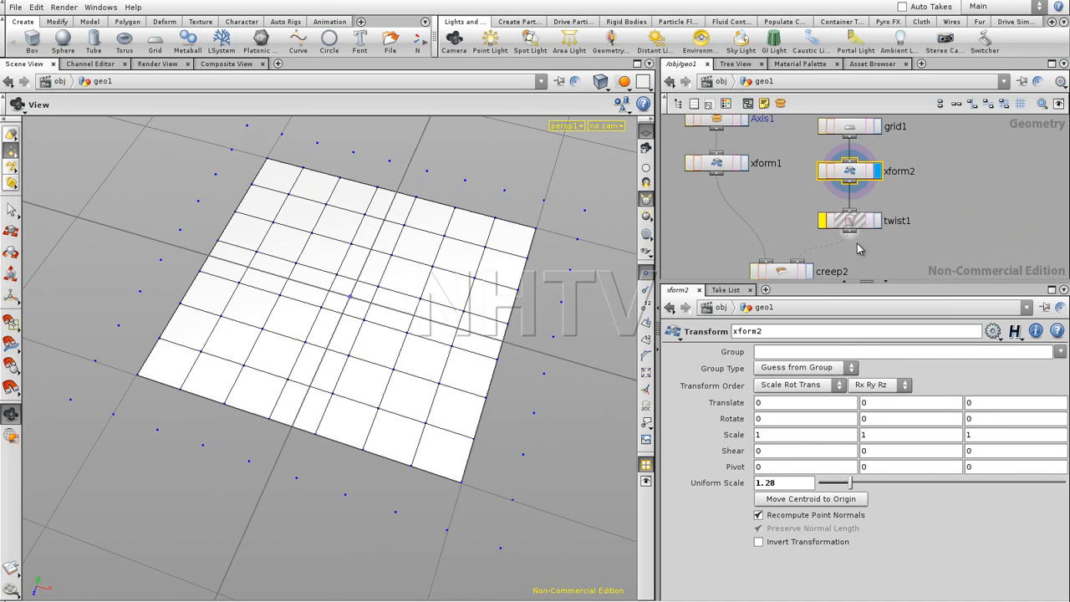
Step: Display the Creep node and inspect the axis on the enlarged flat grid
{"action": "left_click", "coordinate": [807, 271]}
{"action": "mouse_move", "coordinate": [506, 349]}
{"action": "left_mouse_down"}
{"action": "mouse_move", "coordinate": [399, 261]}
{"action": "mouse_move", "coordinate": [437, 322]}
{"action": "mouse_move", "coordinate": [505, 340]}
{"action": "left_mouse_up"}
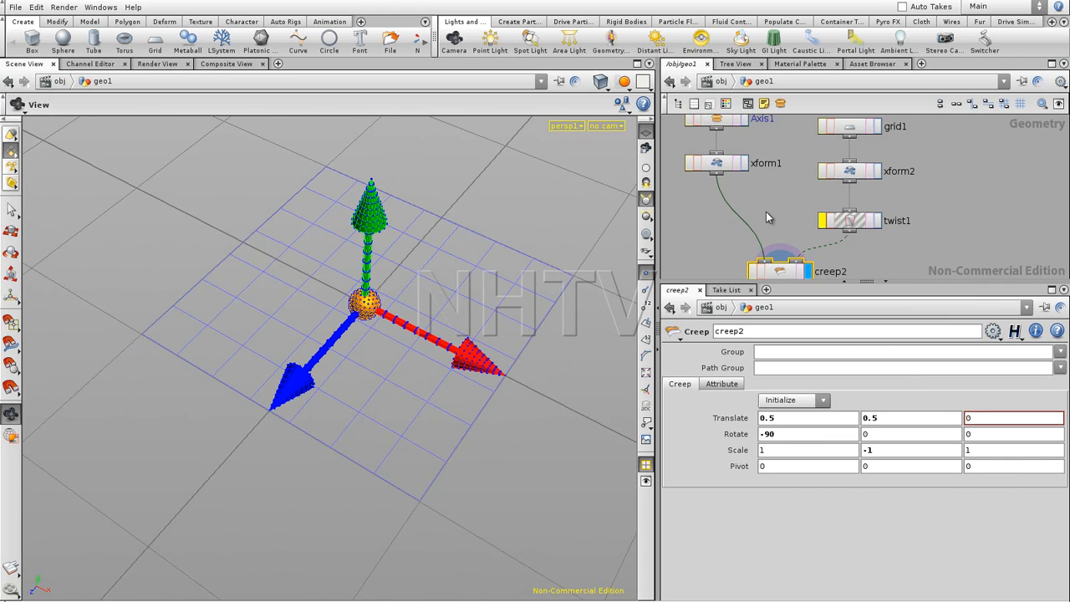
{"action": "middle_click_drag", "start_coordinate": [783, 225], "coordinate": [784, 182]}
{"action": "left_click_drag", "start_coordinate": [389, 300], "coordinate": [454, 258]}
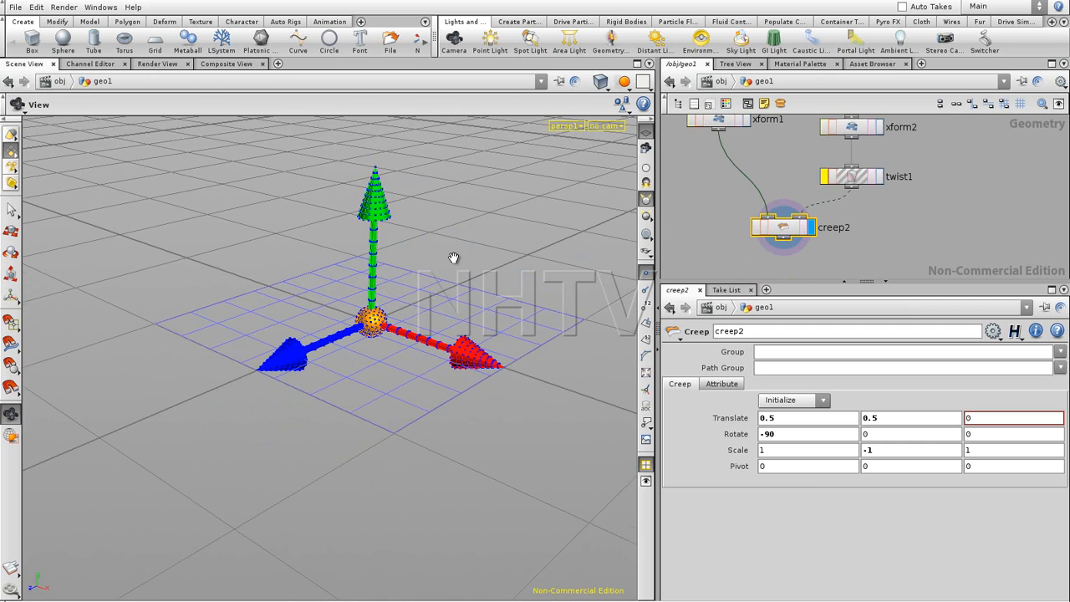
Step: Re-enable the Twist node and inspect the crept axis on the bent grid
{"action": "left_click", "coordinate": [849, 184]}
{"action": "key", "text": "r"}
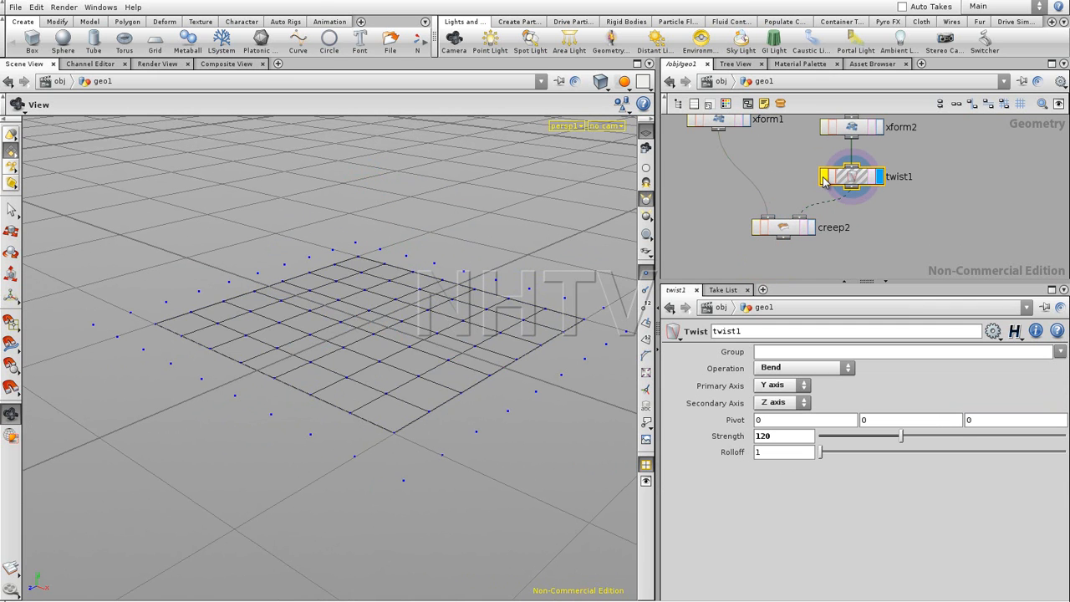
{"action": "left_click", "coordinate": [824, 178]}
{"action": "left_click", "coordinate": [815, 228]}
{"action": "left_click_drag", "start_coordinate": [470, 303], "coordinate": [503, 277]}
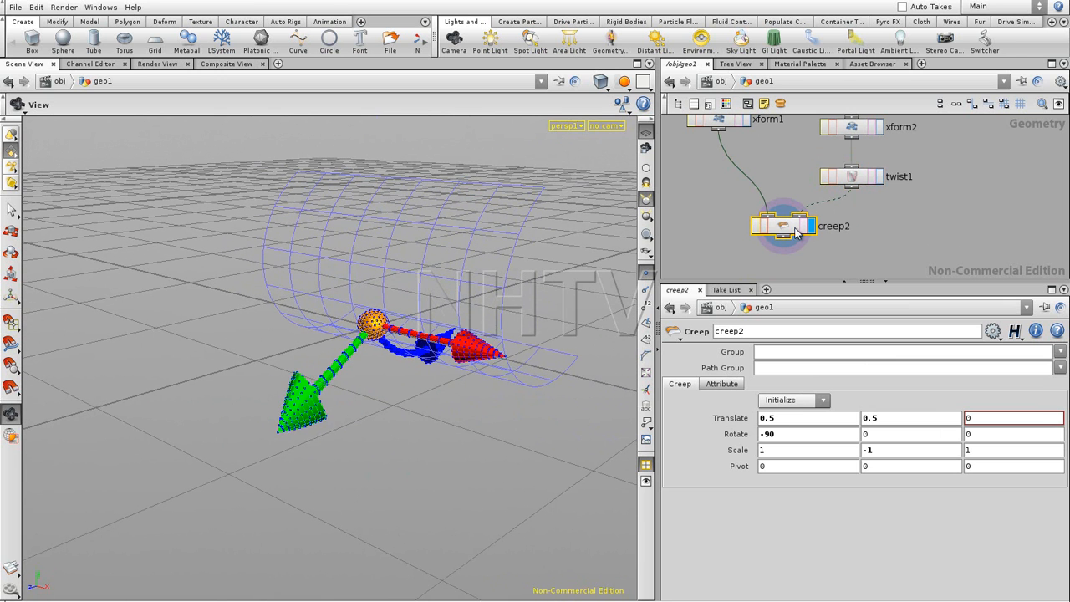
Step: Display the Twist node and turn on end-point interpolation in U and V for the grid
{"action": "left_click", "coordinate": [879, 181]}
{"action": "middle_click_drag", "start_coordinate": [936, 206], "coordinate": [883, 284]}
{"action": "left_click", "coordinate": [836, 165]}
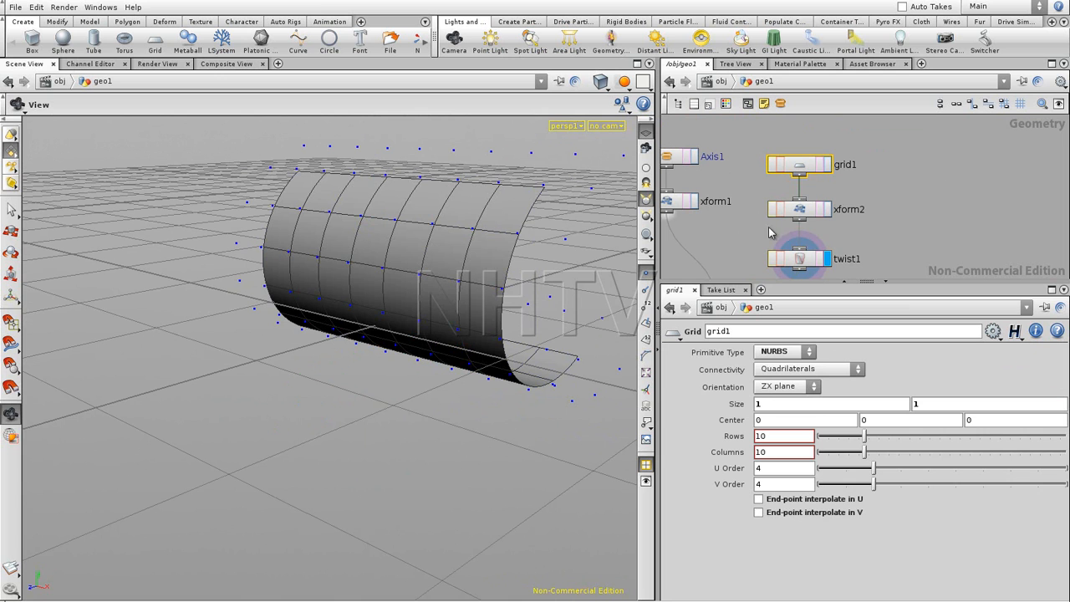
{"action": "left_click", "coordinate": [758, 499]}
{"action": "left_click", "coordinate": [758, 513]}
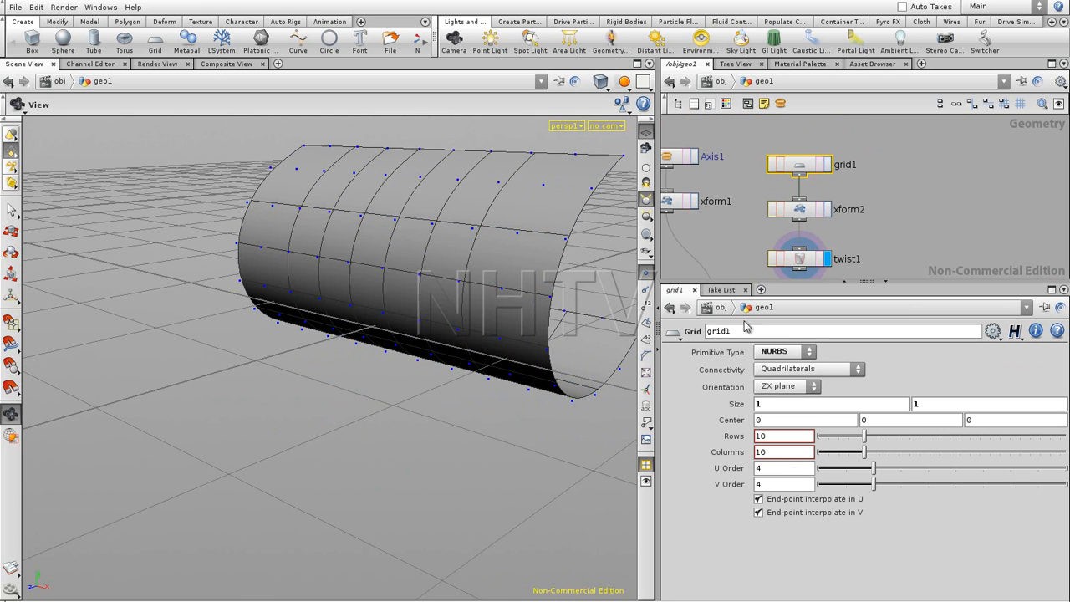
Step: Display the Creep node and examine the axis shape on the bent, end-point-interpolated grid
{"action": "middle_click_drag", "start_coordinate": [912, 224], "coordinate": [930, 158]}
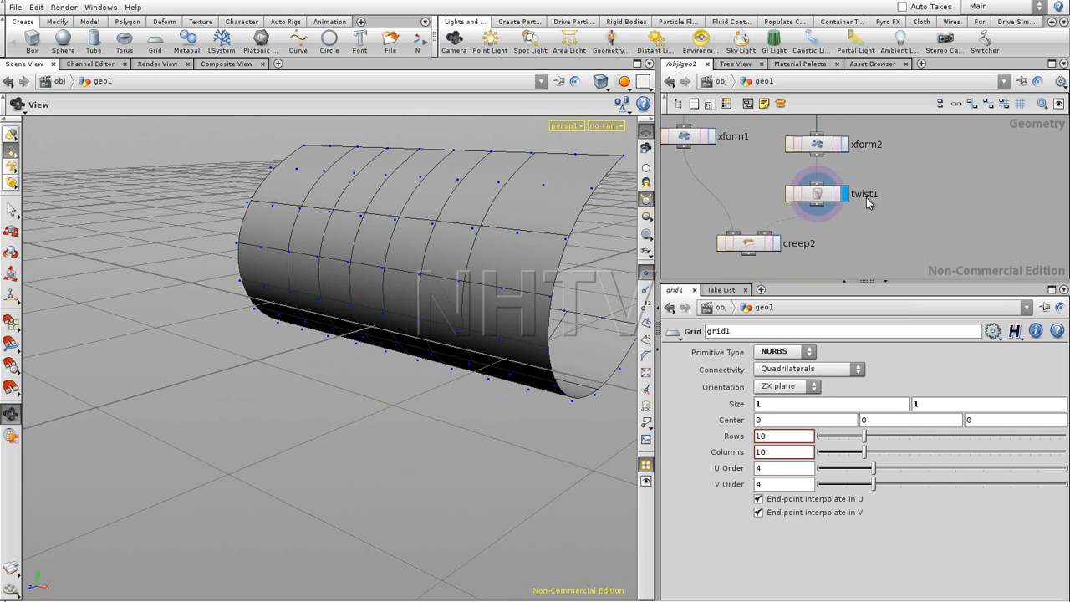
{"action": "left_click", "coordinate": [777, 243]}
{"action": "left_click", "coordinate": [757, 248]}
{"action": "left_click_drag", "start_coordinate": [411, 333], "coordinate": [518, 242]}
Step: Make room below the xform2 node, insert a Basis node between it and the Twist node, and display it
{"action": "middle_click_drag", "start_coordinate": [874, 206], "coordinate": [881, 169]}
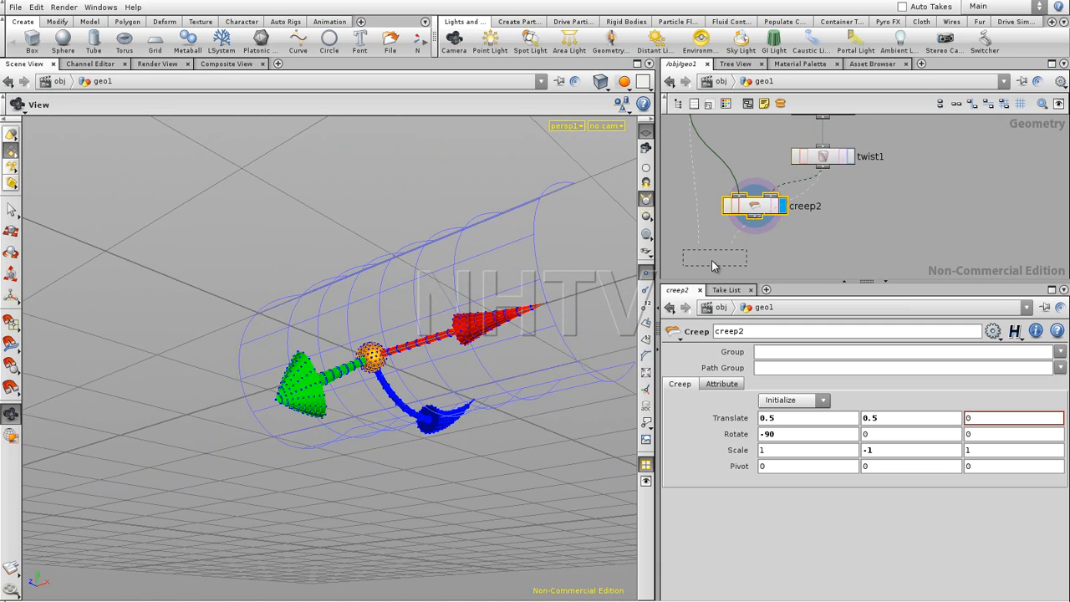
{"action": "left_click_drag", "start_coordinate": [702, 274], "coordinate": [702, 272]}
{"action": "left_click_drag", "start_coordinate": [824, 222], "coordinate": [825, 225]}
{"action": "middle_click_drag", "start_coordinate": [864, 172], "coordinate": [841, 211]}
{"action": "key", "text": "Tab"}
{"action": "type", "text": "ba"}
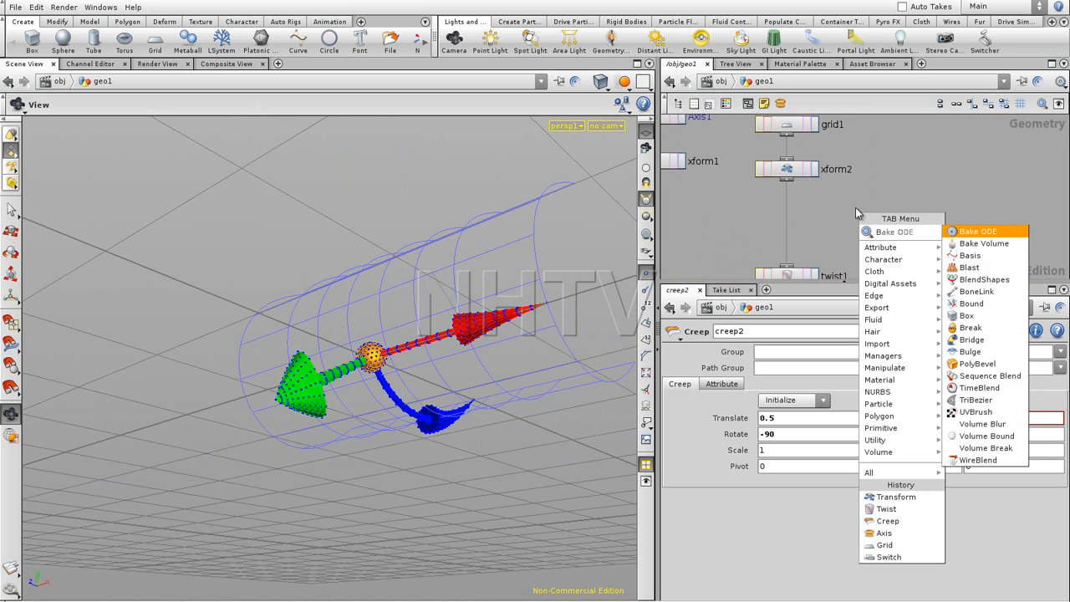
{"action": "left_click", "coordinate": [970, 255]}
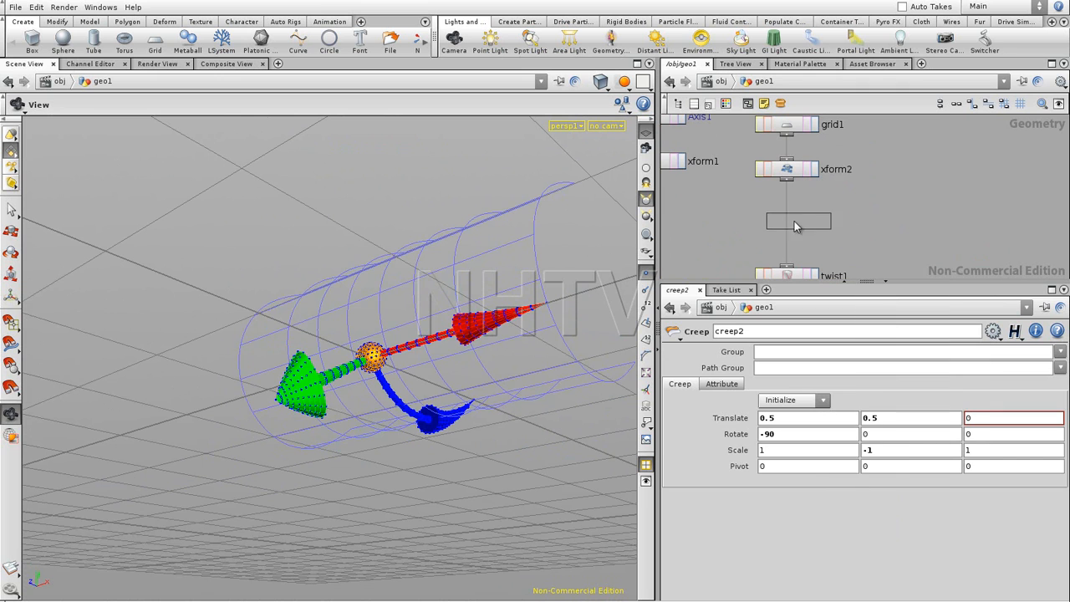
{"action": "left_click", "coordinate": [818, 222]}
{"action": "left_click", "coordinate": [817, 222]}
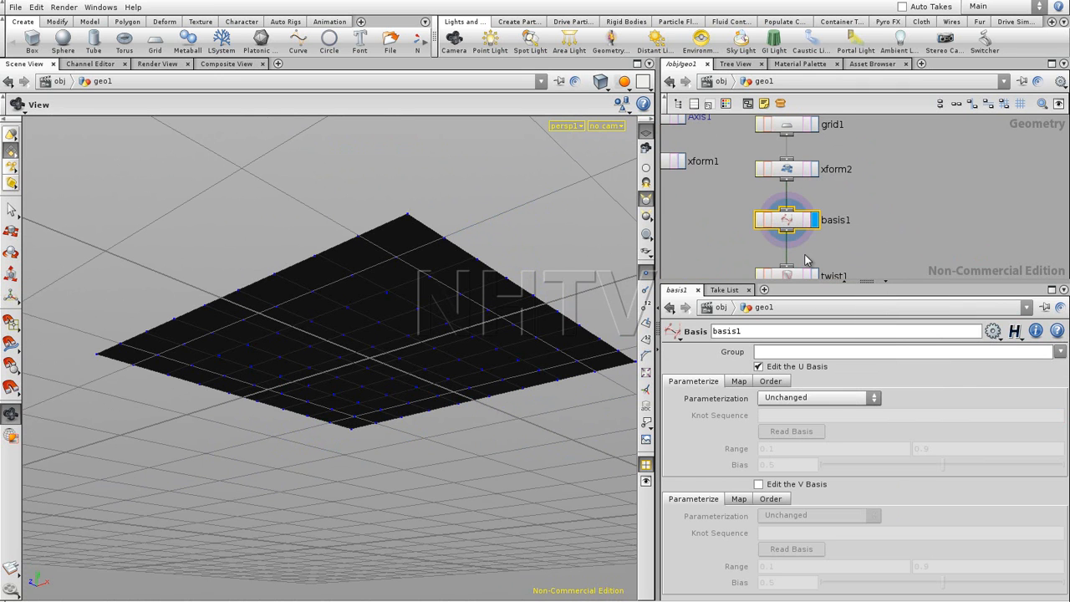
Step: Bypass the Twist and xform2 nodes and display the Creep node to view the axis on the flat grid
{"action": "scroll", "coordinate": [843, 219], "scroll_direction": "down", "scroll_amount": 2}
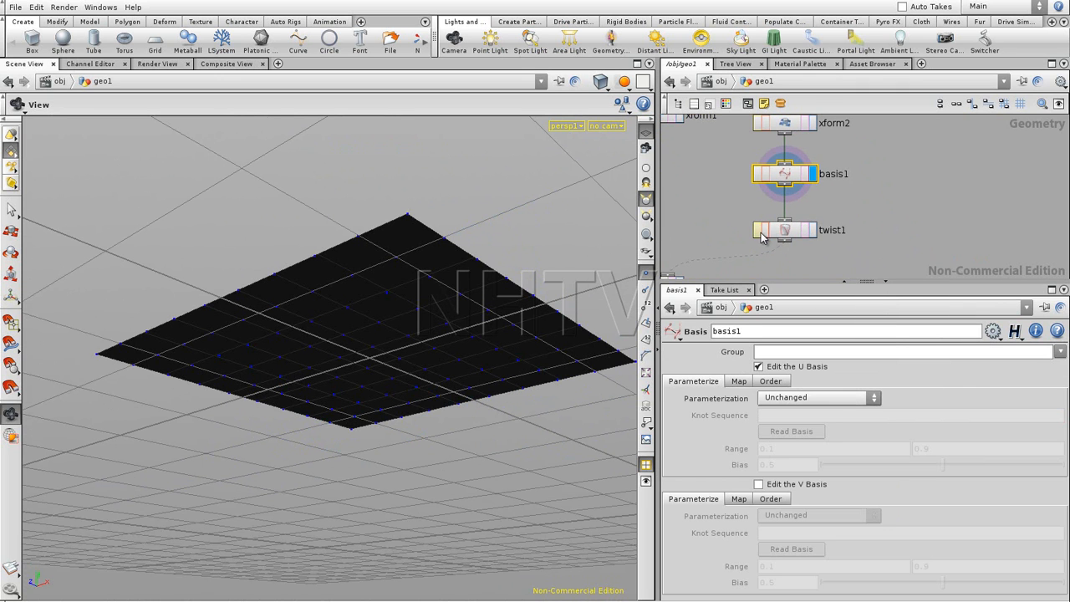
{"action": "middle_click_drag", "start_coordinate": [913, 225], "coordinate": [938, 180]}
{"action": "left_click", "coordinate": [704, 239]}
{"action": "left_click_drag", "start_coordinate": [476, 222], "coordinate": [423, 331]}
{"action": "middle_click_drag", "start_coordinate": [871, 154], "coordinate": [869, 256]}
{"action": "left_click", "coordinate": [782, 181]}
{"action": "left_click_drag", "start_coordinate": [489, 301], "coordinate": [435, 308]}
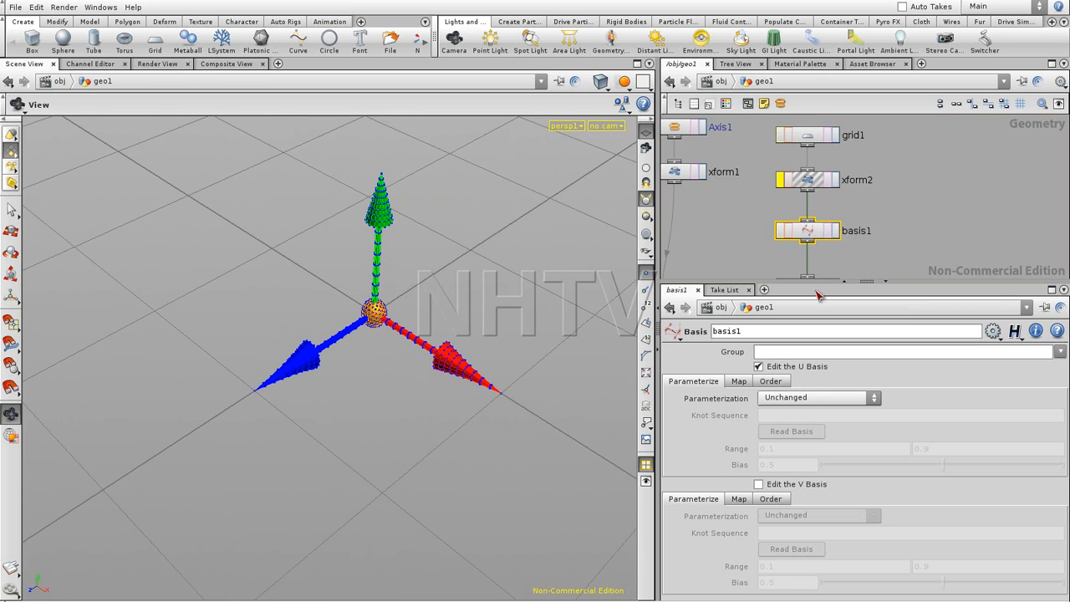
Step: Enable V basis editing on the Basis node and set both U and V parameterization to Approximate Arc Length
{"action": "left_click", "coordinate": [758, 485]}
{"action": "left_click", "coordinate": [808, 399]}
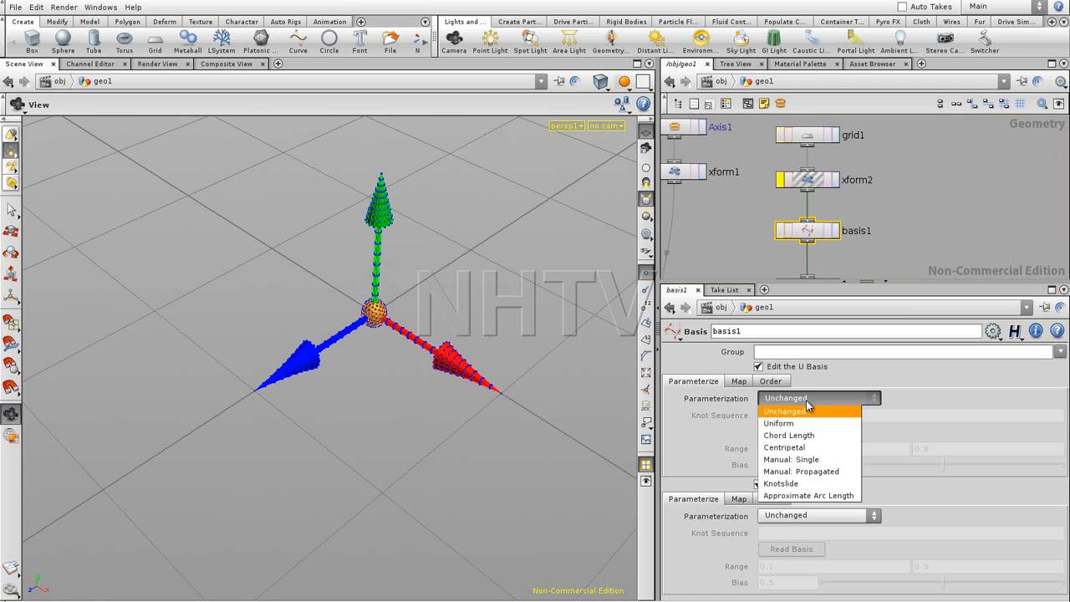
{"action": "left_click", "coordinate": [809, 497]}
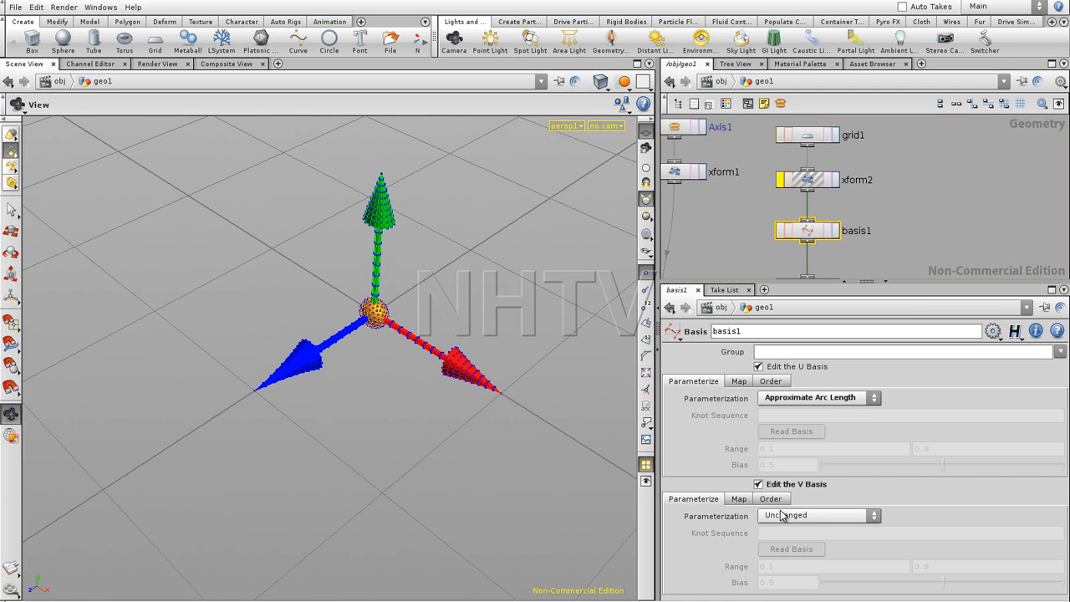
{"action": "left_click", "coordinate": [788, 516]}
{"action": "left_click", "coordinate": [786, 597]}
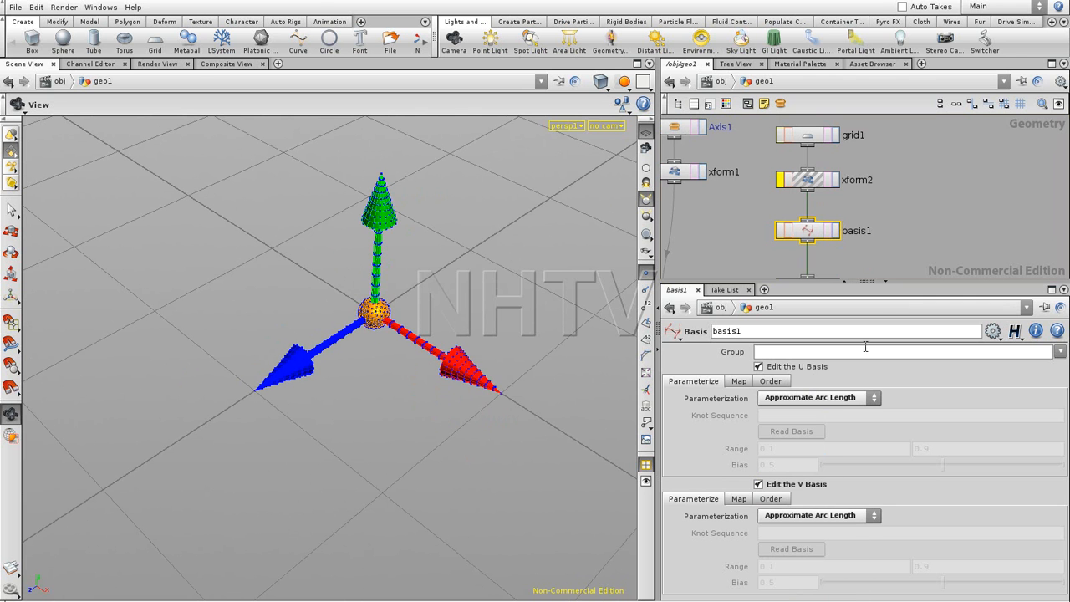
Step: Show the xform1 node as a template and compare the original axis outline with the crept axis
{"action": "left_click_drag", "start_coordinate": [468, 343], "coordinate": [522, 288]}
{"action": "middle_click_drag", "start_coordinate": [880, 192], "coordinate": [942, 215]}
{"action": "middle_click_drag", "start_coordinate": [779, 219], "coordinate": [800, 188]}
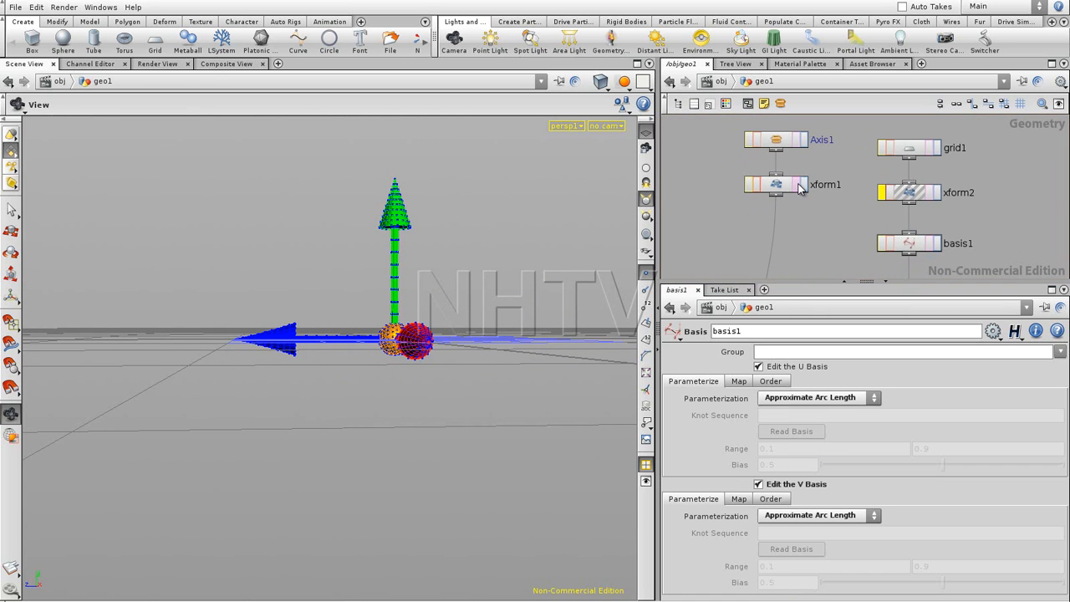
{"action": "left_click", "coordinate": [799, 186]}
{"action": "left_click_drag", "start_coordinate": [439, 290], "coordinate": [398, 334]}
{"action": "right_click_drag", "start_coordinate": [397, 334], "coordinate": [444, 341]}
{"action": "left_click_drag", "start_coordinate": [444, 341], "coordinate": [496, 399]}
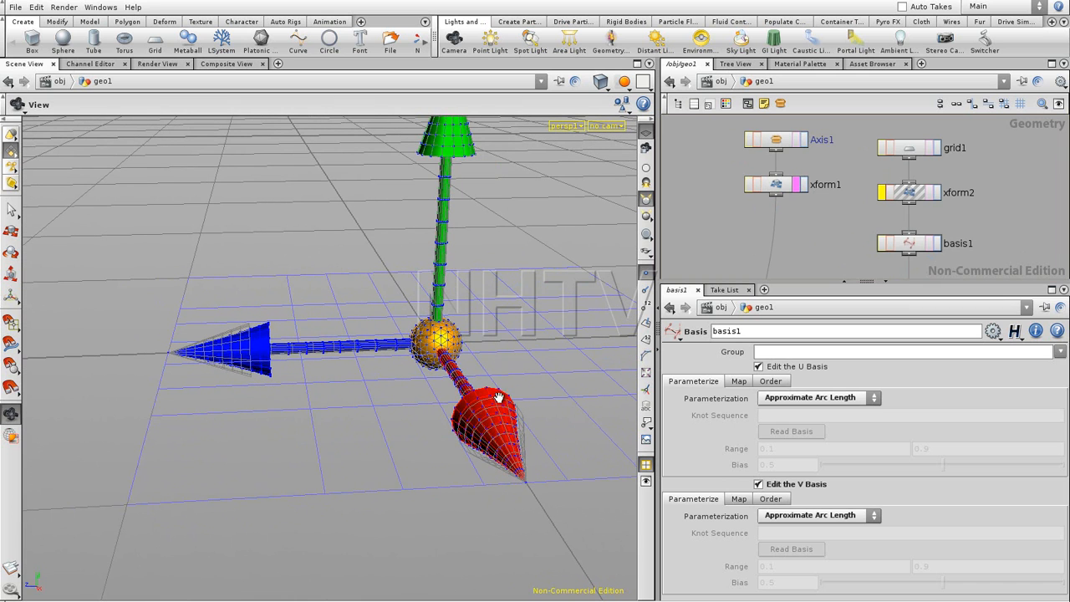
Step: Try Unchanged as the U parameterization, compare the axis with its template, and return to Approximate Arc Length
{"action": "middle_click_drag", "start_coordinate": [987, 226], "coordinate": [969, 187]}
{"action": "left_click", "coordinate": [808, 399]}
{"action": "left_click", "coordinate": [804, 409]}
{"action": "left_click_drag", "start_coordinate": [448, 358], "coordinate": [722, 369]}
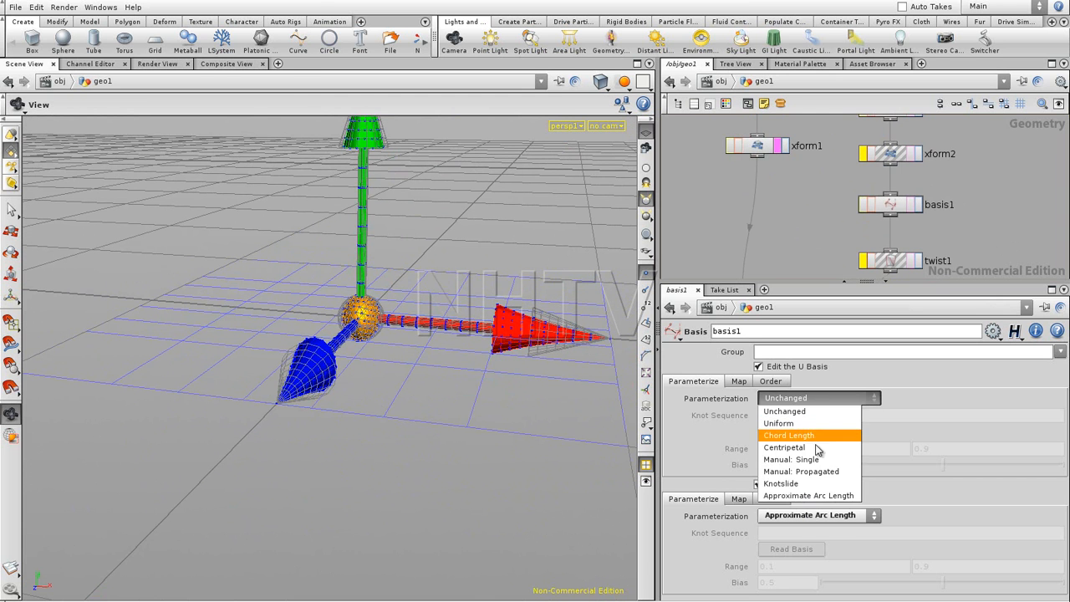
{"action": "left_click", "coordinate": [816, 496]}
Step: Set both the U and V parameterization of the Basis node to Chord Length
{"action": "left_click", "coordinate": [810, 399]}
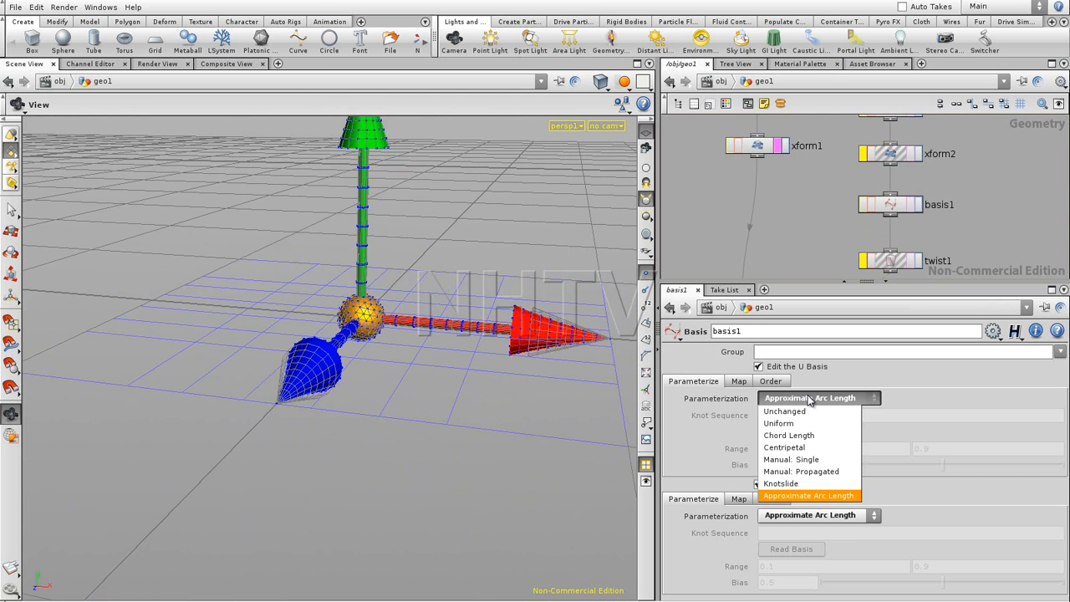
{"action": "left_click", "coordinate": [807, 436]}
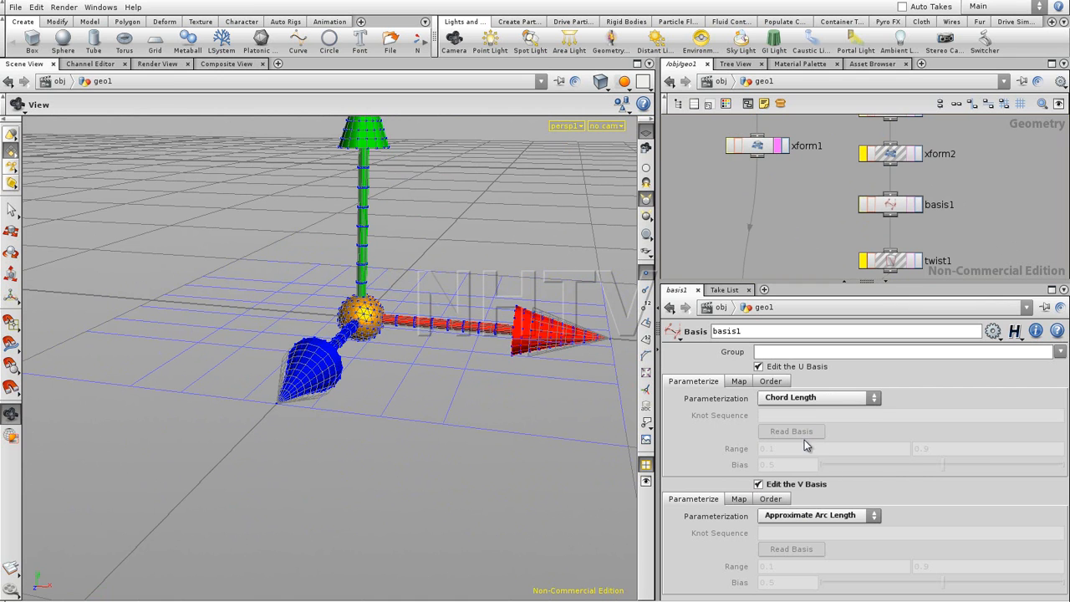
{"action": "left_click", "coordinate": [811, 517]}
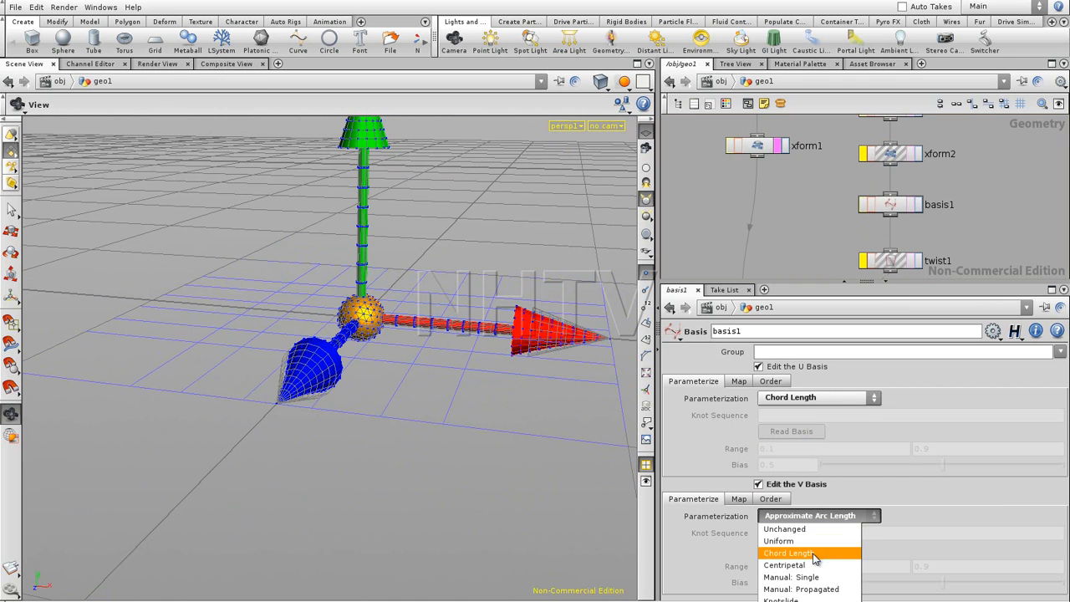
{"action": "left_click", "coordinate": [816, 555]}
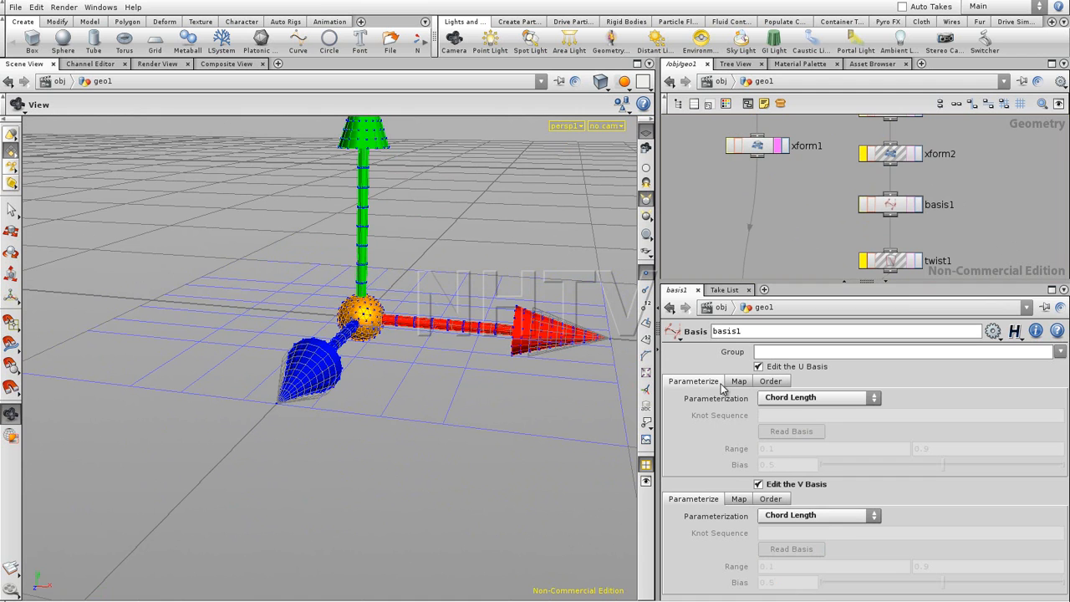
Step: Try Uniform, Centripetal, Manual: Propagated, Knotslide and Approximate Arc Length as the U parameterization, and return it to Chord Length
{"action": "left_click", "coordinate": [815, 401]}
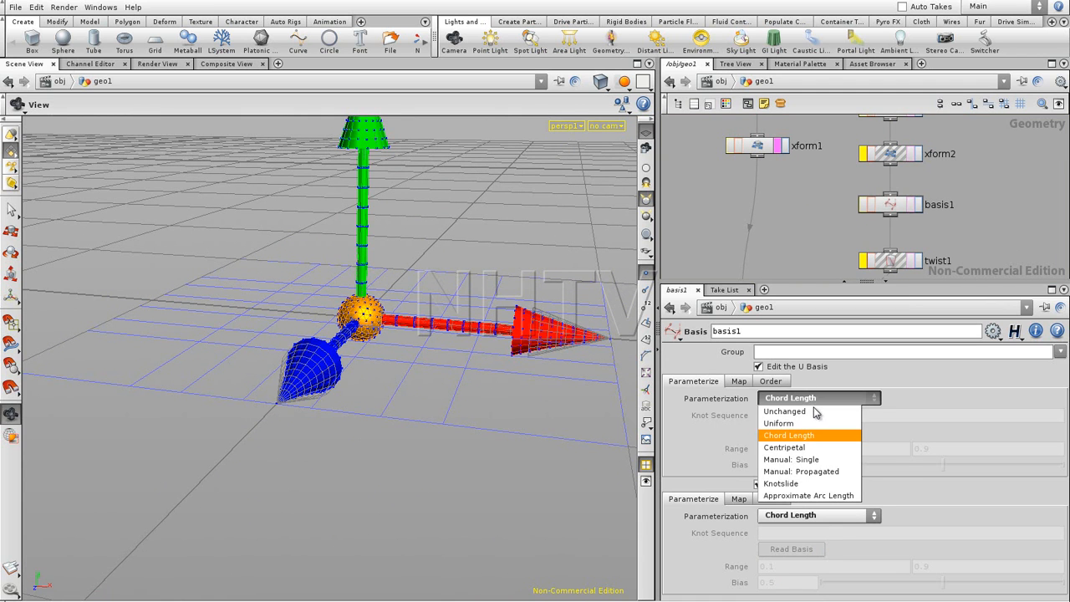
{"action": "left_click", "coordinate": [811, 423]}
{"action": "left_click", "coordinate": [810, 402]}
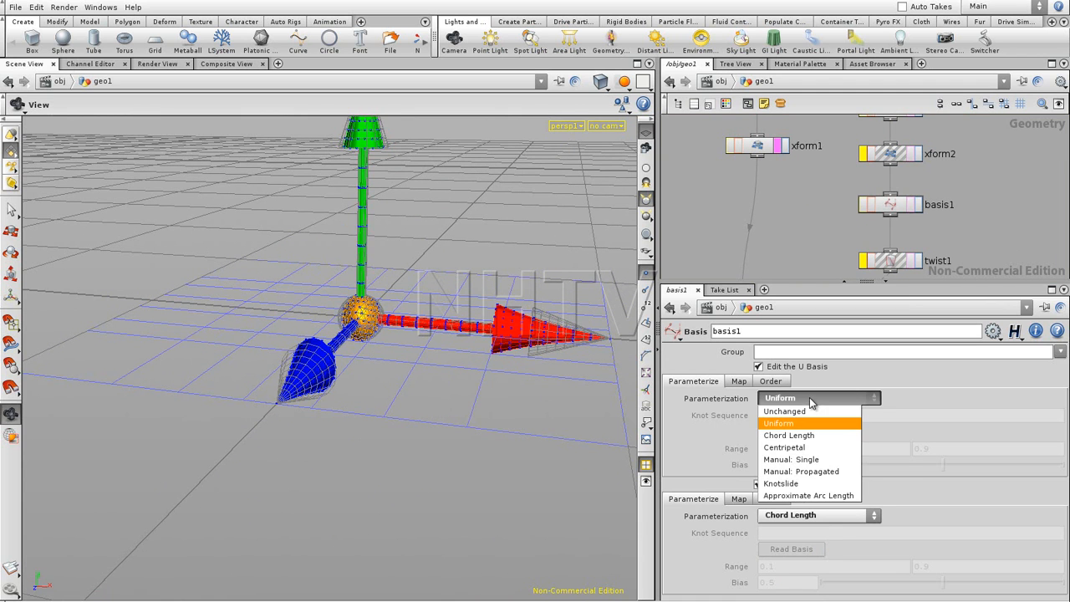
{"action": "left_click", "coordinate": [807, 447]}
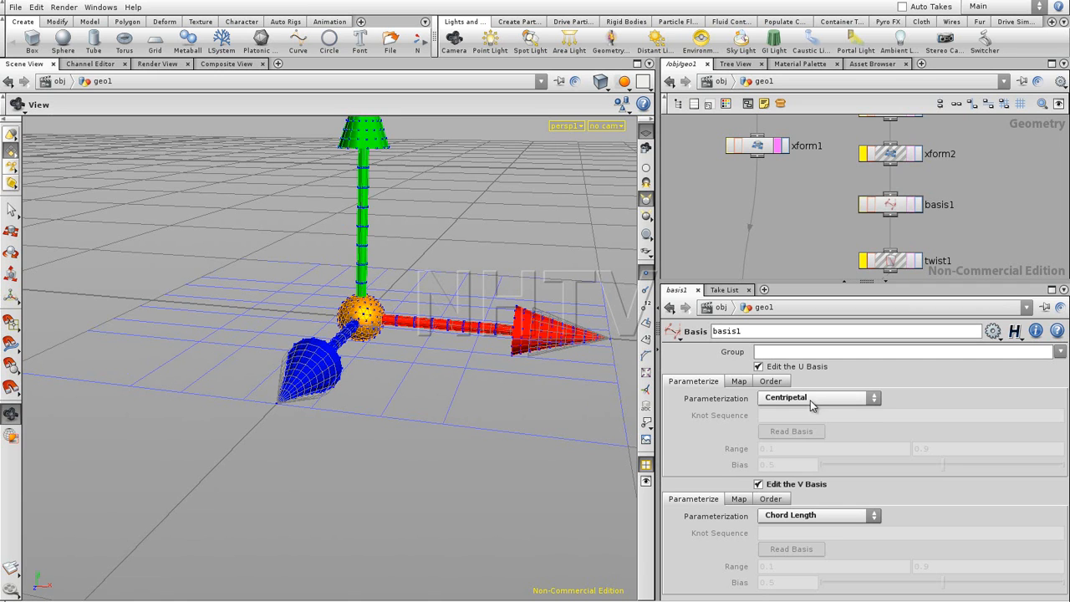
{"action": "left_click", "coordinate": [809, 400]}
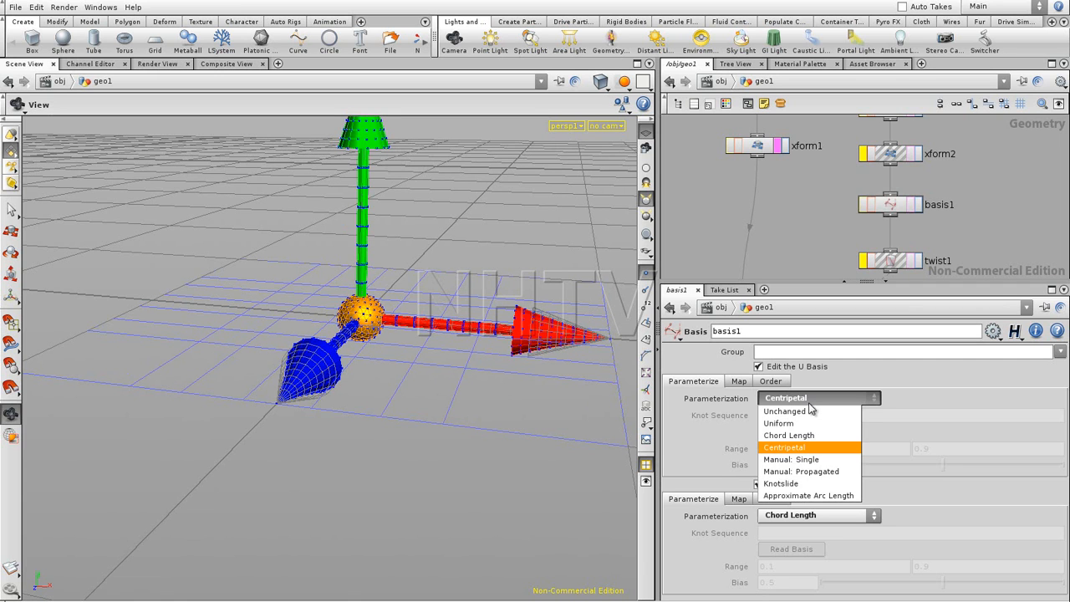
{"action": "left_click", "coordinate": [816, 473]}
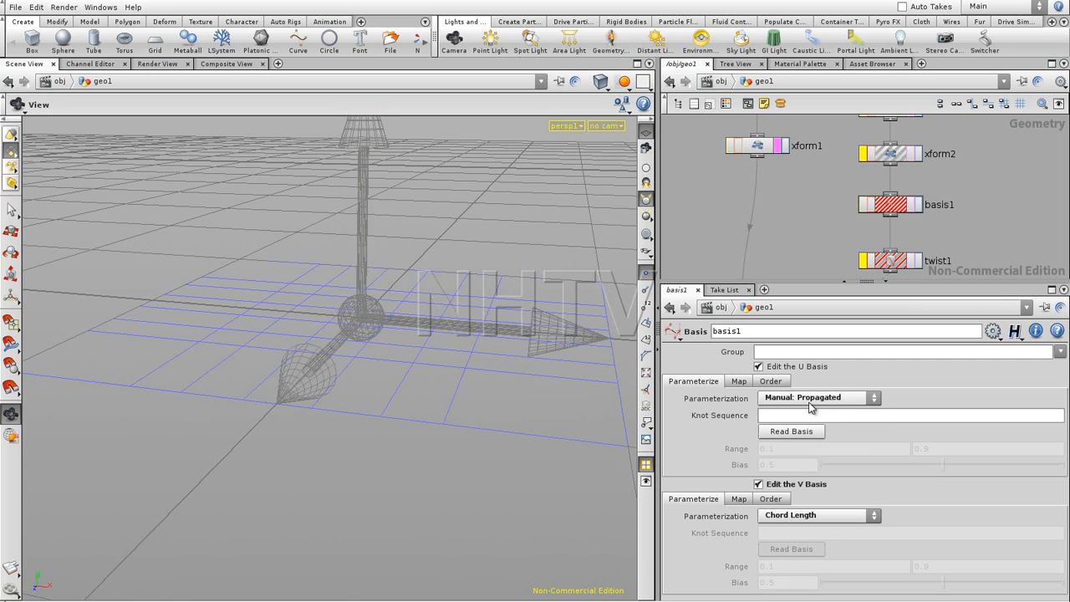
{"action": "left_click", "coordinate": [809, 398]}
{"action": "left_click", "coordinate": [810, 484]}
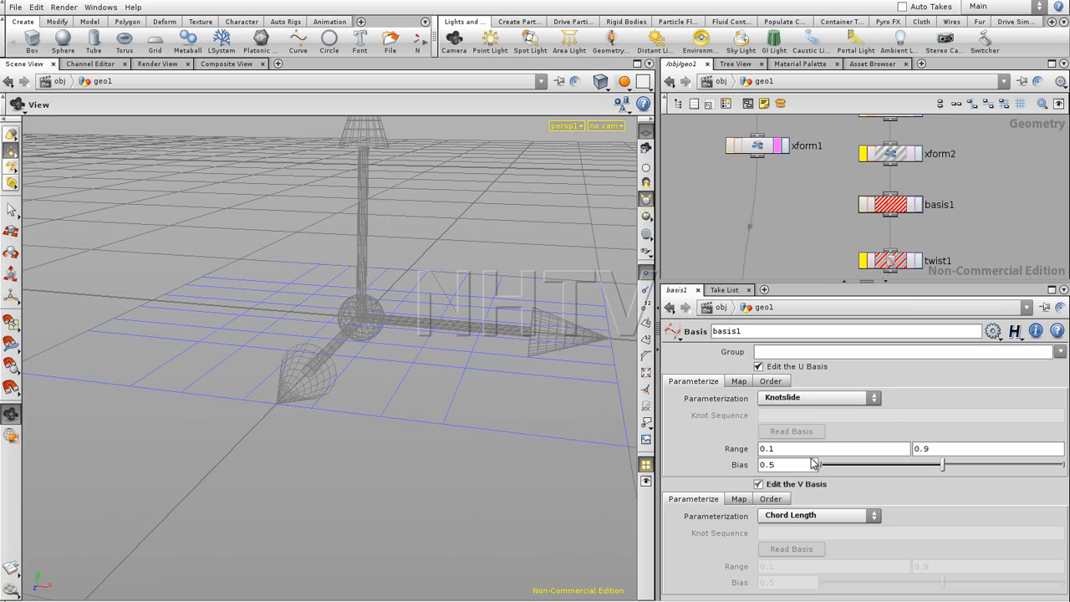
{"action": "left_click", "coordinate": [813, 398]}
{"action": "left_click", "coordinate": [816, 497]}
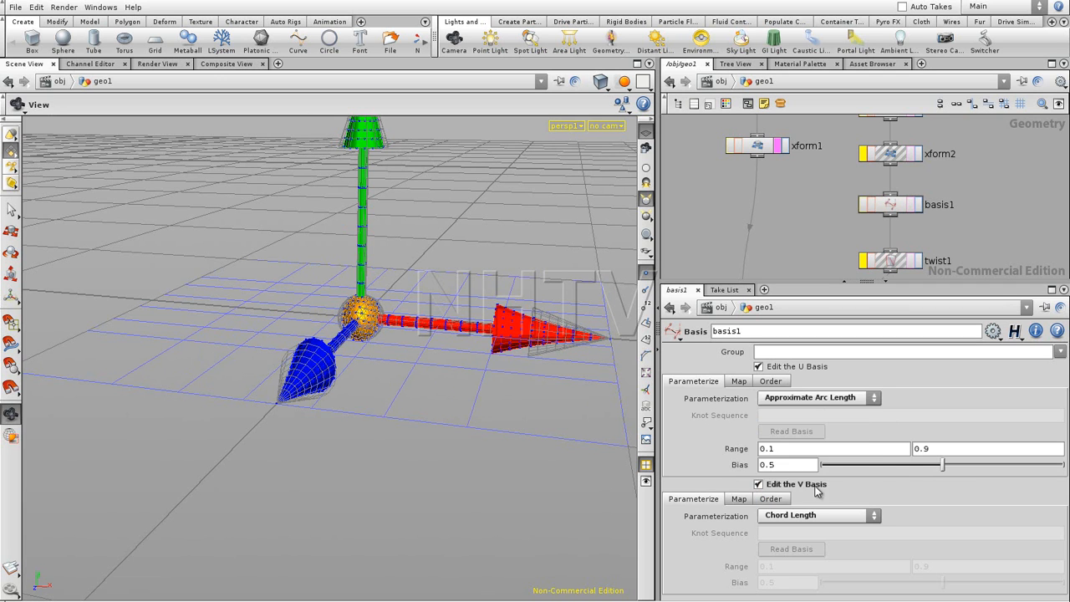
{"action": "left_click", "coordinate": [818, 400]}
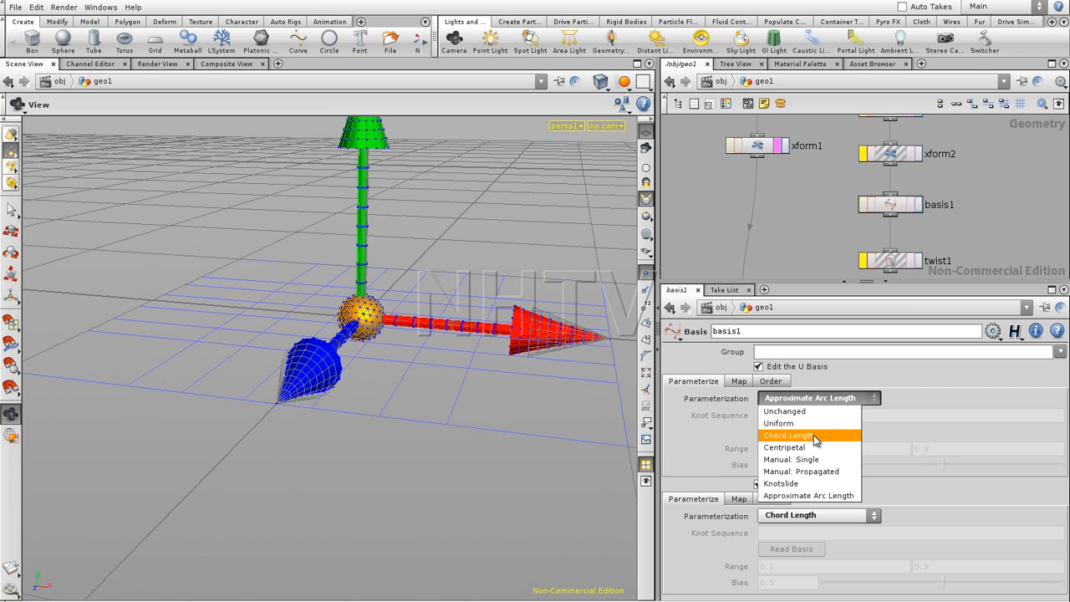
{"action": "left_click", "coordinate": [816, 435]}
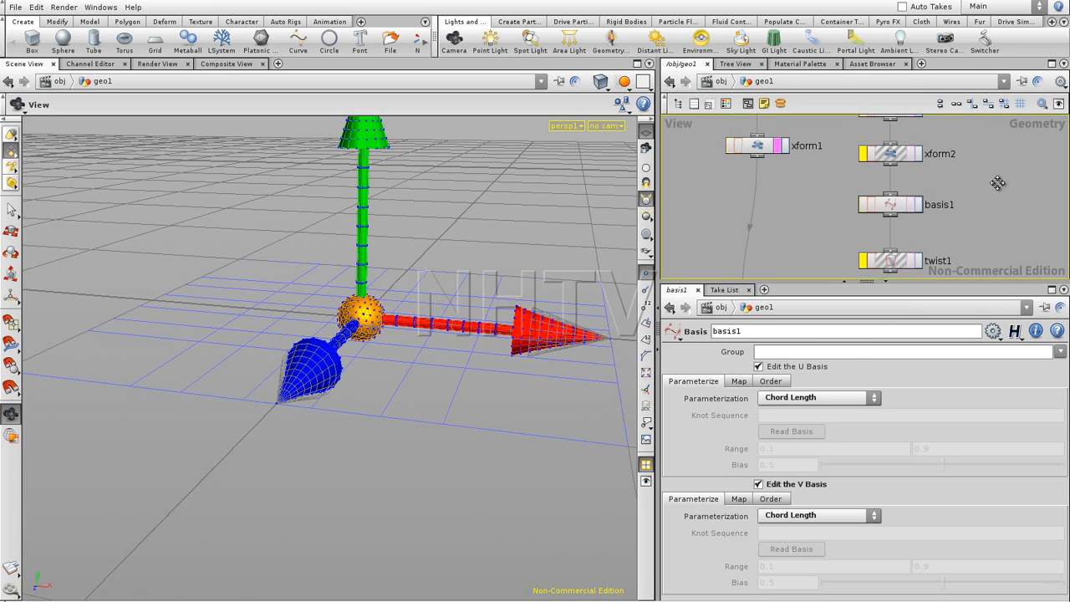
Step: Set the grid1 node to 24 rows and 24 columns
{"action": "middle_click_drag", "start_coordinate": [1000, 175], "coordinate": [946, 239]}
{"action": "left_click", "coordinate": [825, 181]}
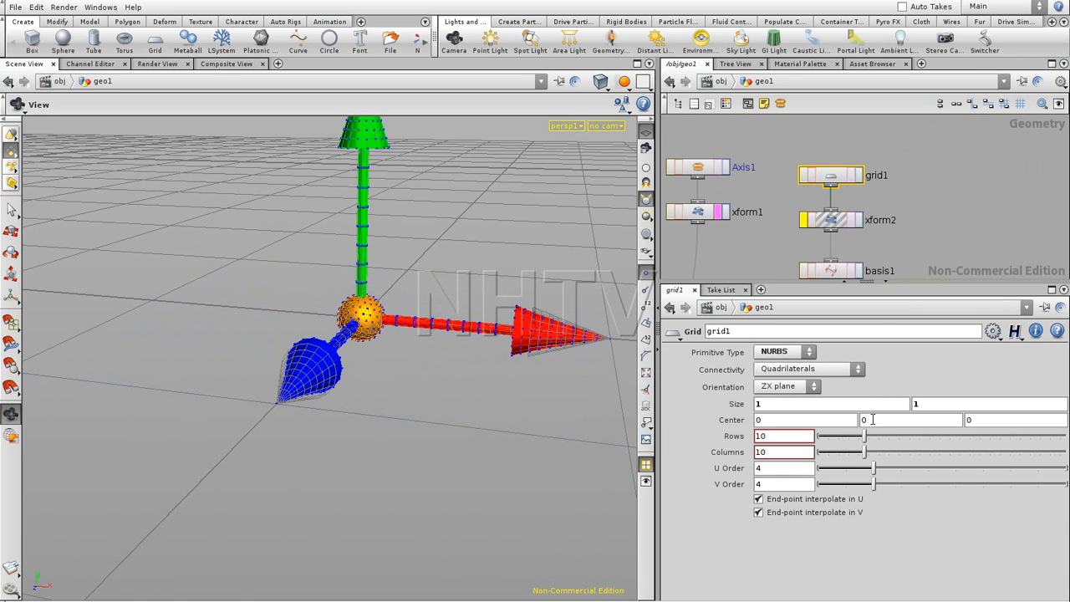
{"action": "left_click_drag", "start_coordinate": [866, 436], "coordinate": [935, 435]}
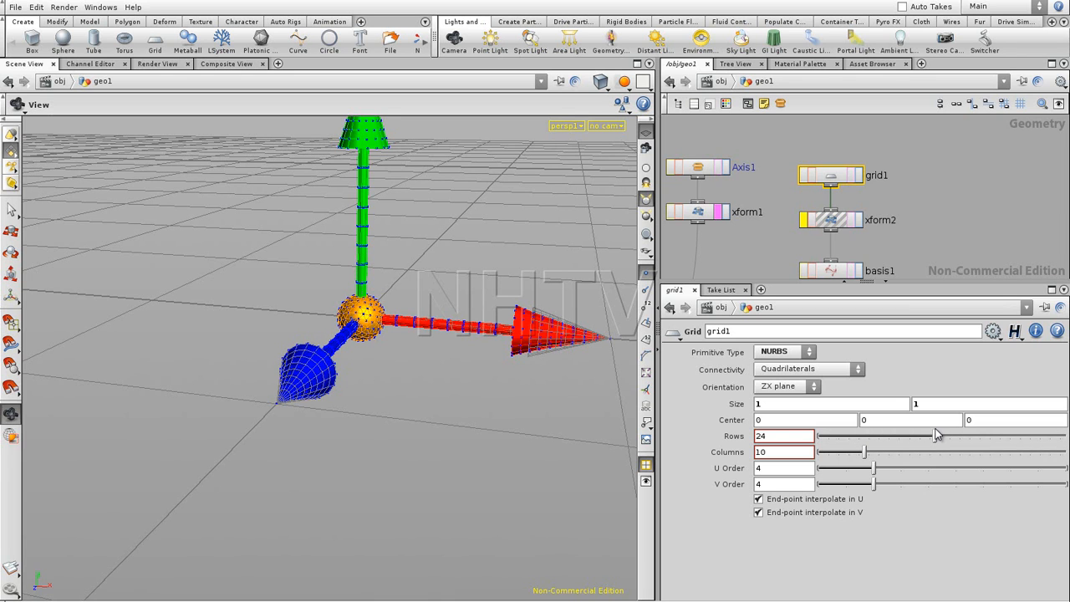
{"action": "left_click_drag", "start_coordinate": [867, 452], "coordinate": [934, 453]}
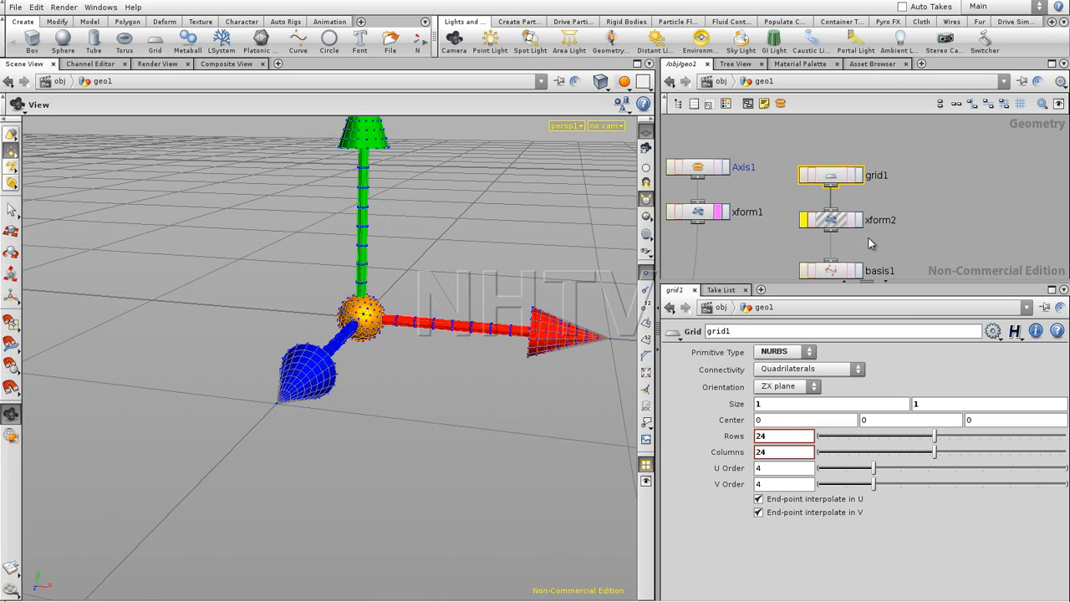
Step: Display grid1 to examine its denser divisions, and return the display to the creep2 node
{"action": "left_click", "coordinate": [859, 177]}
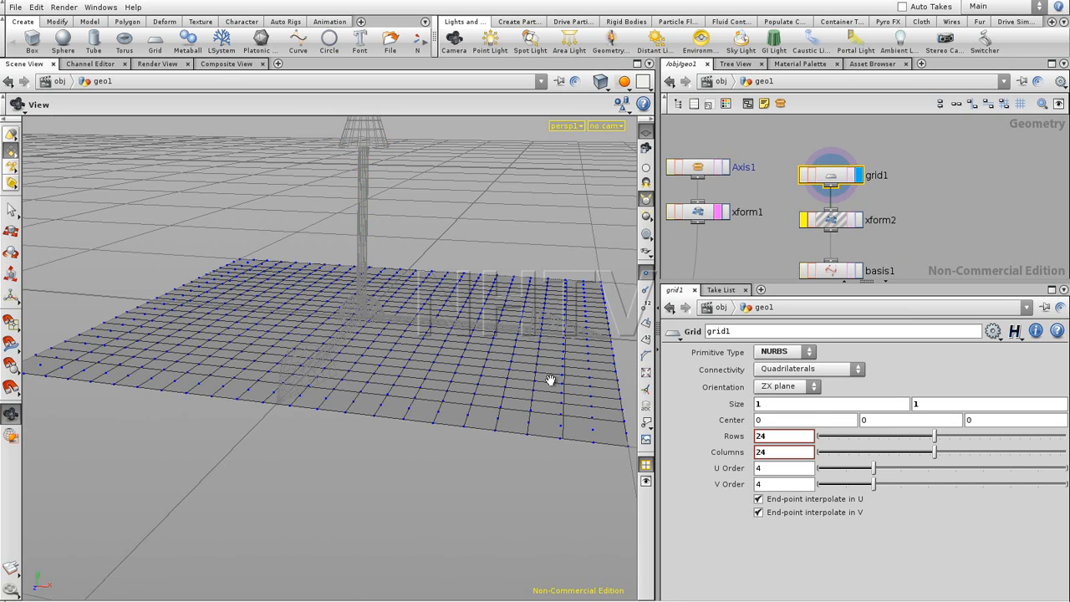
{"action": "middle_click_drag", "start_coordinate": [904, 225], "coordinate": [909, 109]}
{"action": "middle_click_drag", "start_coordinate": [925, 174], "coordinate": [933, 156]}
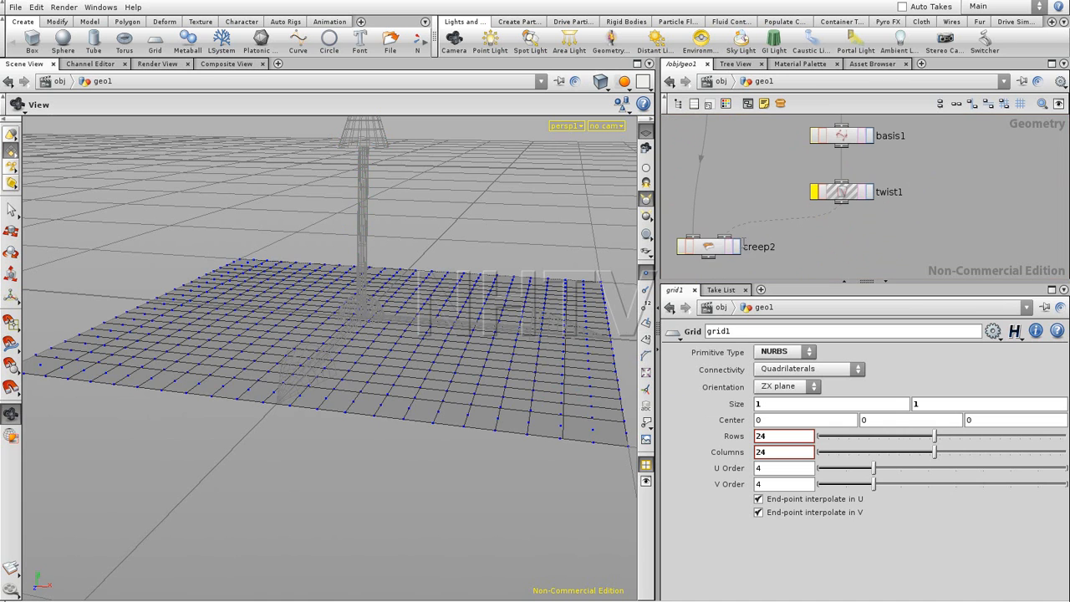
{"action": "left_click", "coordinate": [736, 247]}
{"action": "left_click", "coordinate": [709, 246]}
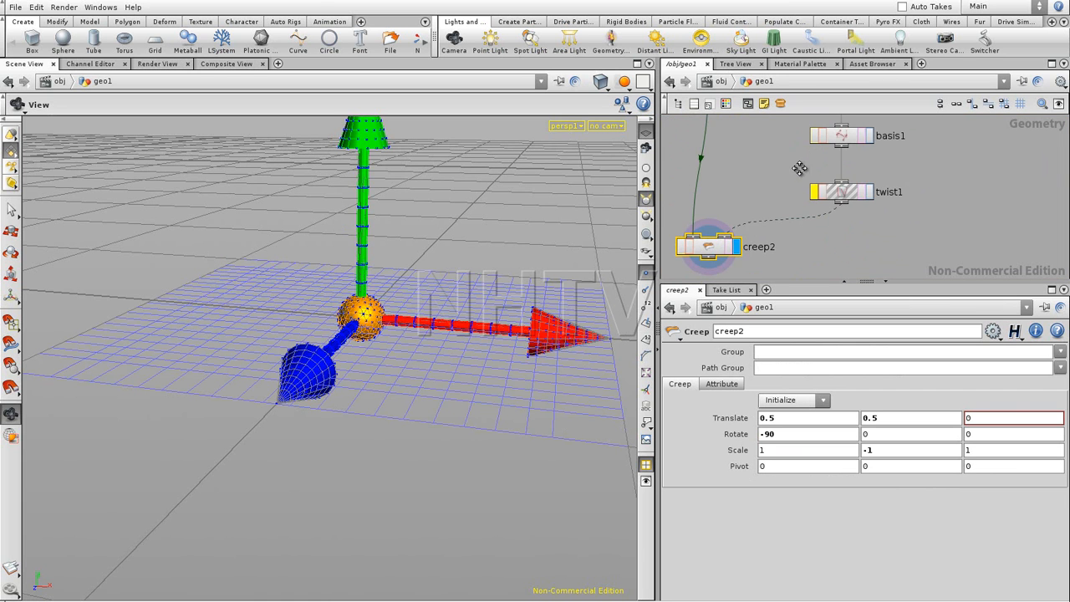
Step: Turn off the bypass on twist1 so the grid bends, and move the creep2 node closer beneath it
{"action": "middle_click_drag", "start_coordinate": [799, 169], "coordinate": [787, 202]}
{"action": "left_click", "coordinate": [801, 224]}
{"action": "left_click_drag", "start_coordinate": [537, 342], "coordinate": [417, 390]}
{"action": "middle_click_drag", "start_coordinate": [749, 193], "coordinate": [842, 172]}
{"action": "left_click", "coordinate": [792, 260]}
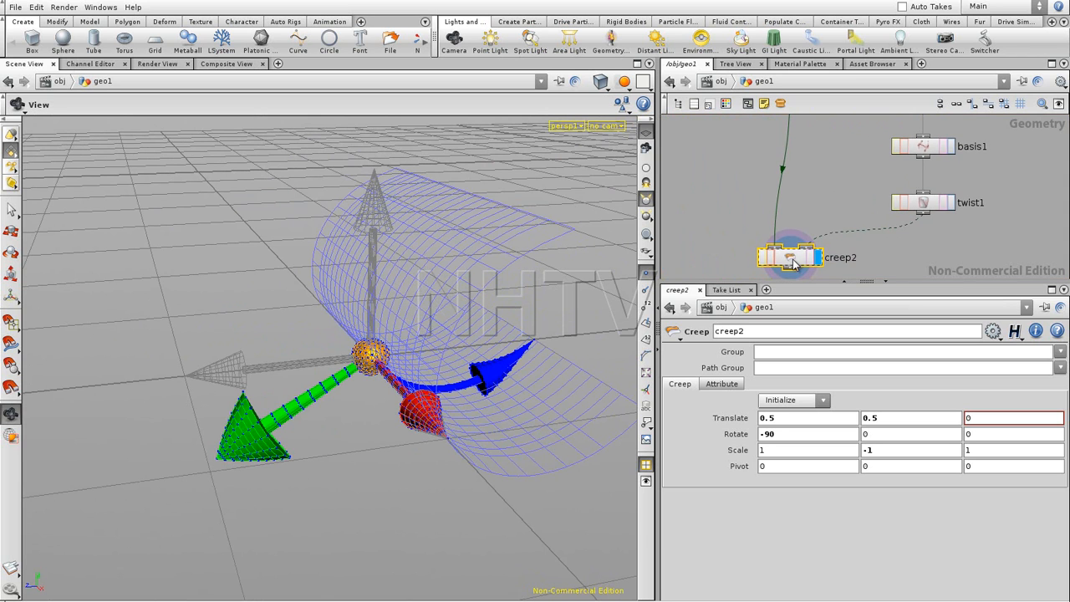
{"action": "key", "text": "h"}
{"action": "middle_click_drag", "start_coordinate": [813, 191], "coordinate": [808, 161]}
{"action": "left_click_drag", "start_coordinate": [794, 234], "coordinate": [823, 237]}
{"action": "left_click", "coordinate": [825, 201]}
{"action": "middle_click_drag", "start_coordinate": [777, 222], "coordinate": [792, 238]}
{"action": "middle_click_drag", "start_coordinate": [761, 192], "coordinate": [751, 192]}
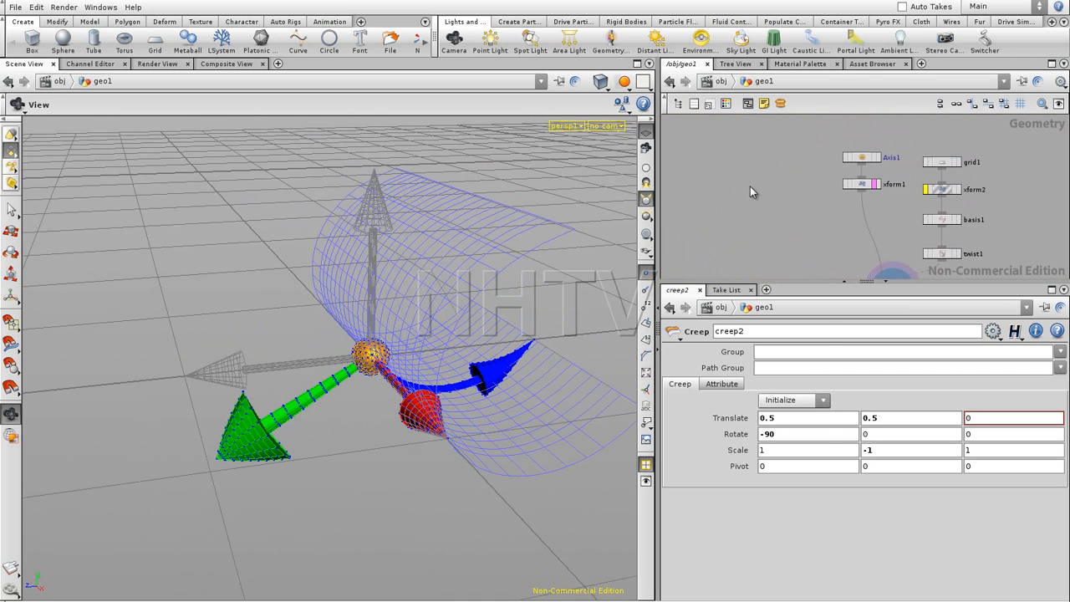
{"action": "key", "text": "Tab"}
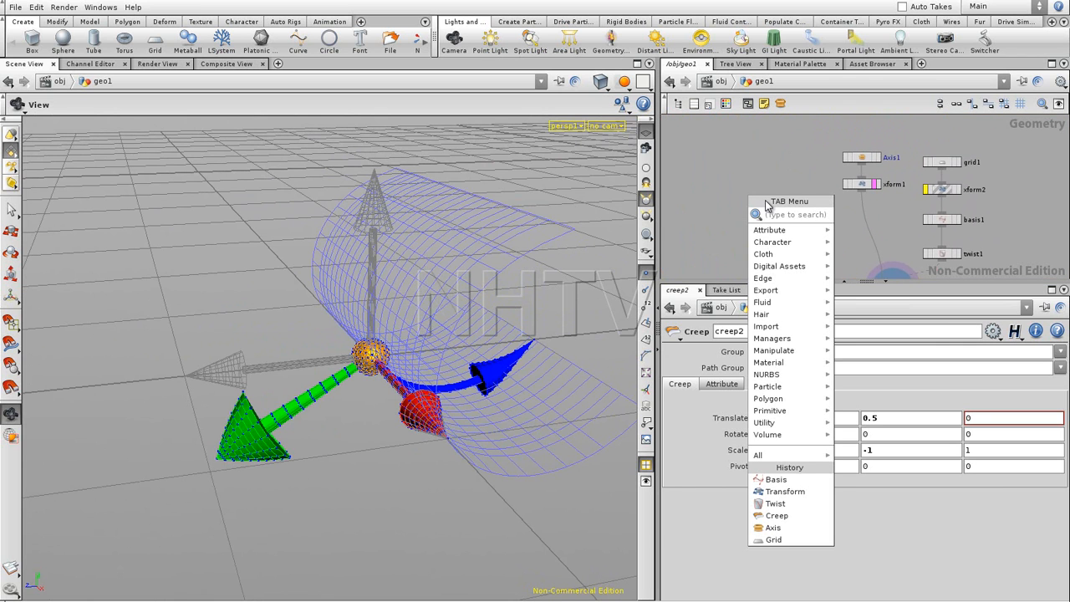
{"action": "type", "text": "poly"}
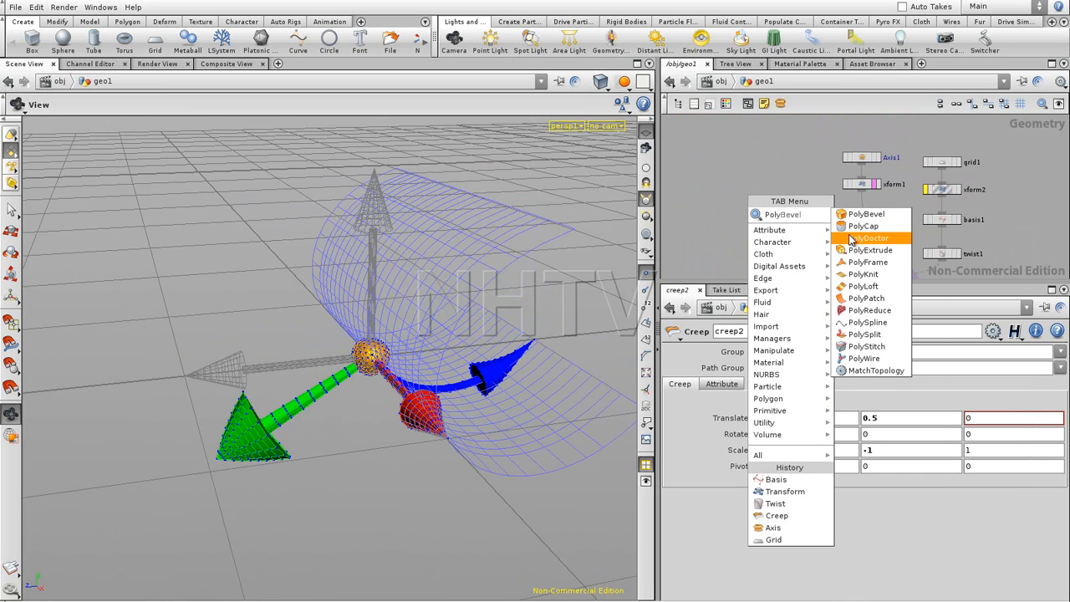
{"action": "left_click", "coordinate": [799, 169]}
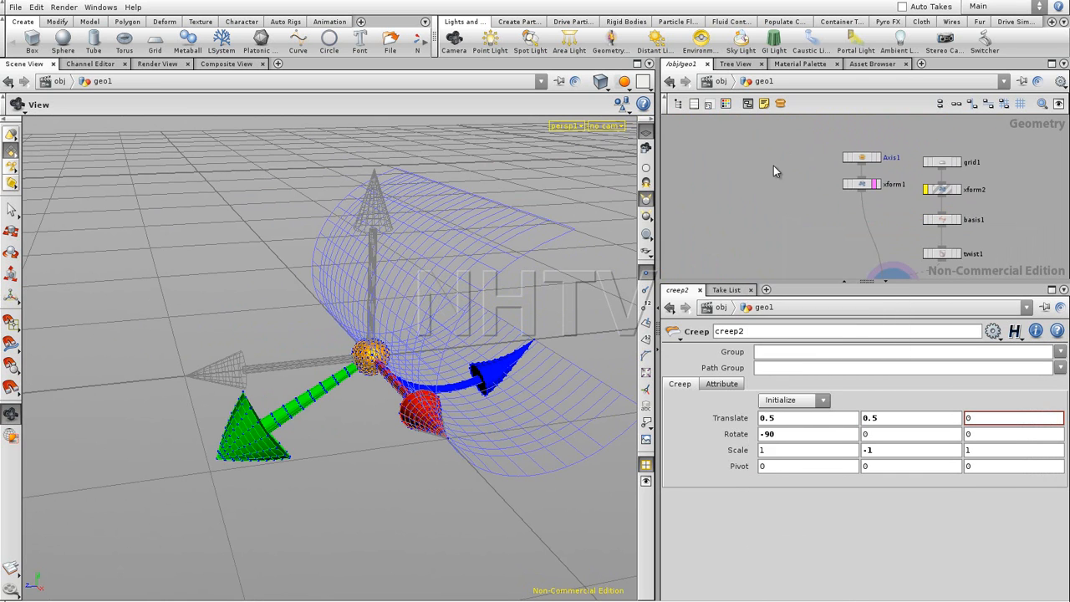
{"action": "key", "text": "Tab"}
{"action": "type", "text": "bo"}
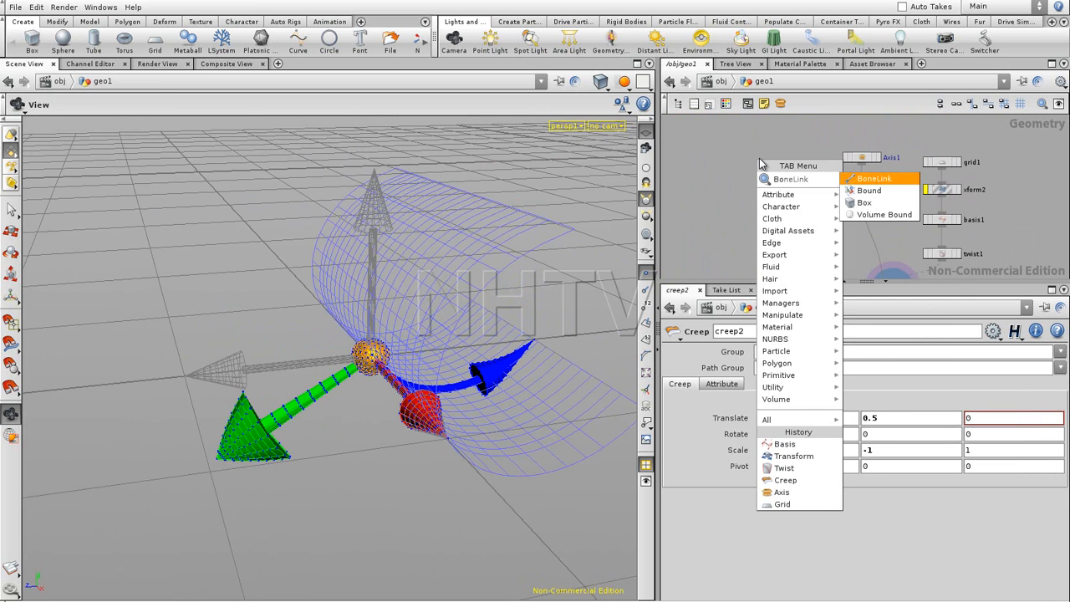
{"action": "key", "text": "Return"}
{"action": "left_click", "coordinate": [759, 158]}
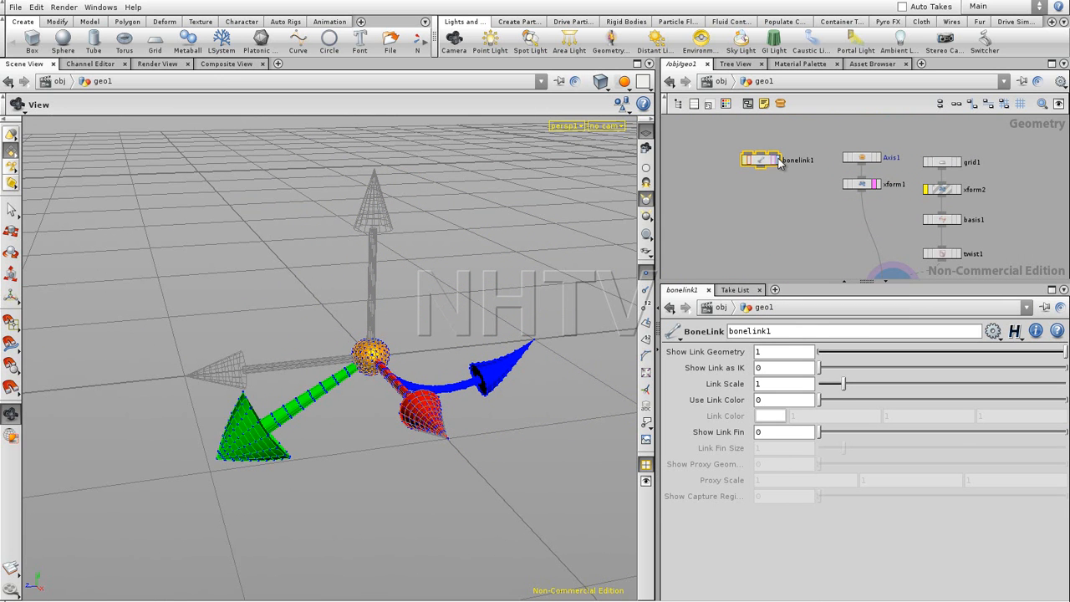
{"action": "key", "text": "ctrl+z"}
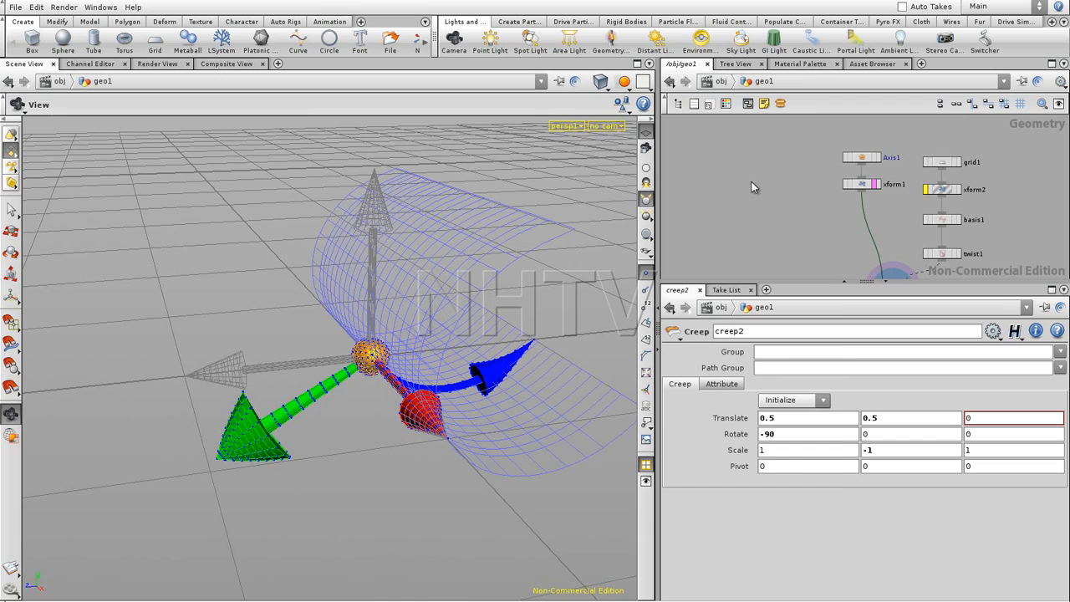
Step: Add a Box node beside the Axis1 chain and display it
{"action": "key", "text": "Tab"}
{"action": "type", "text": "box"}
{"action": "key", "text": "Return"}
{"action": "left_click", "coordinate": [753, 190]}
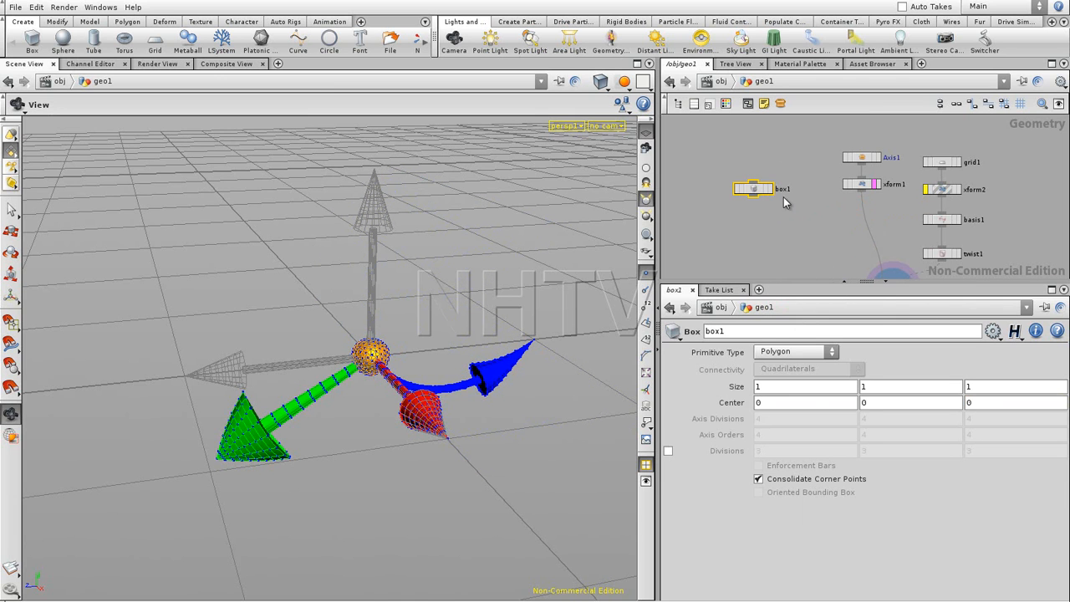
{"action": "left_click", "coordinate": [766, 191]}
{"action": "left_click_drag", "start_coordinate": [471, 324], "coordinate": [639, 292]}
Step: Append a PointJitter node to box1 and display the distorted box
{"action": "left_click", "coordinate": [770, 240]}
{"action": "key", "text": "Tab"}
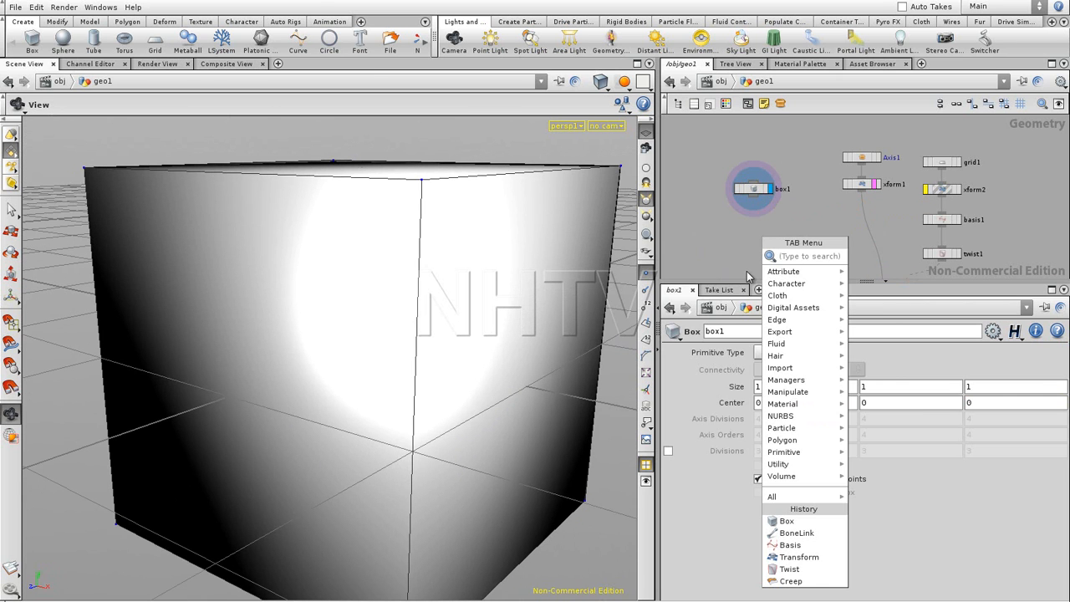
{"action": "type", "text": "Point"}
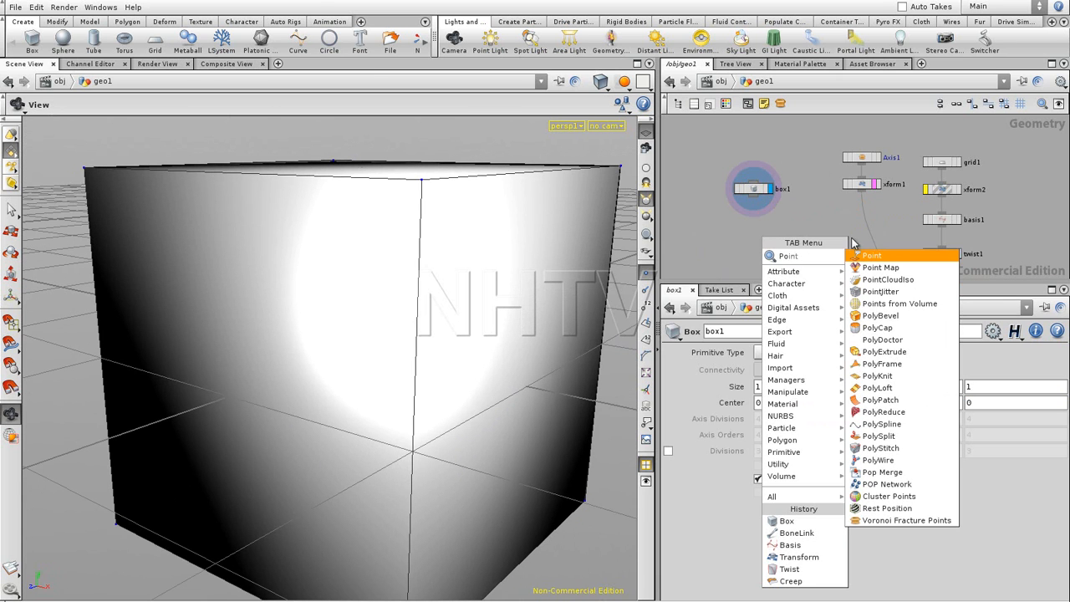
{"action": "left_click", "coordinate": [891, 294]}
{"action": "left_click", "coordinate": [754, 226]}
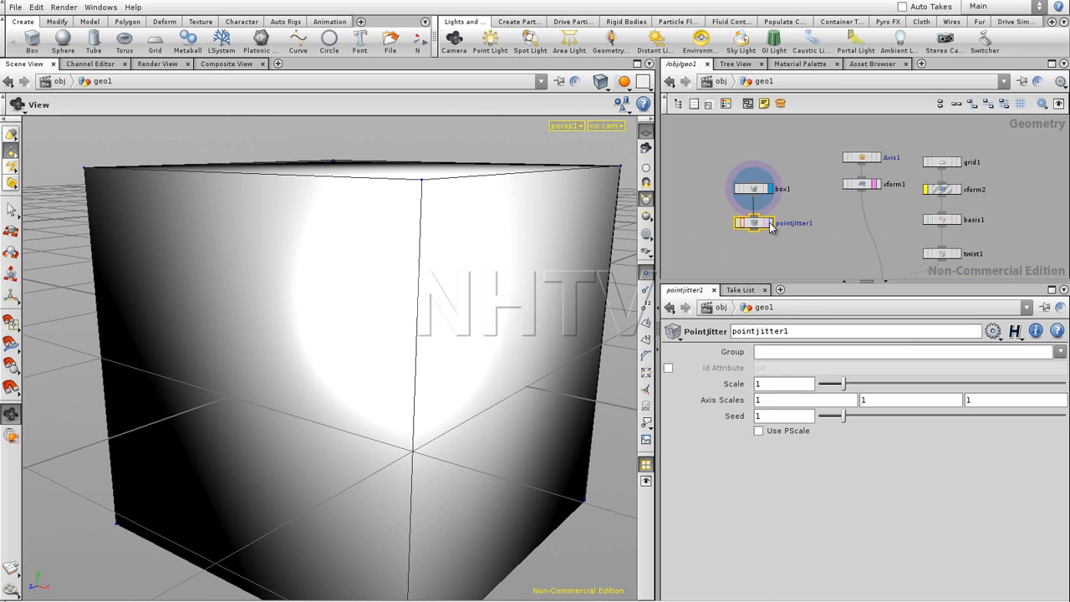
{"action": "left_click", "coordinate": [766, 223]}
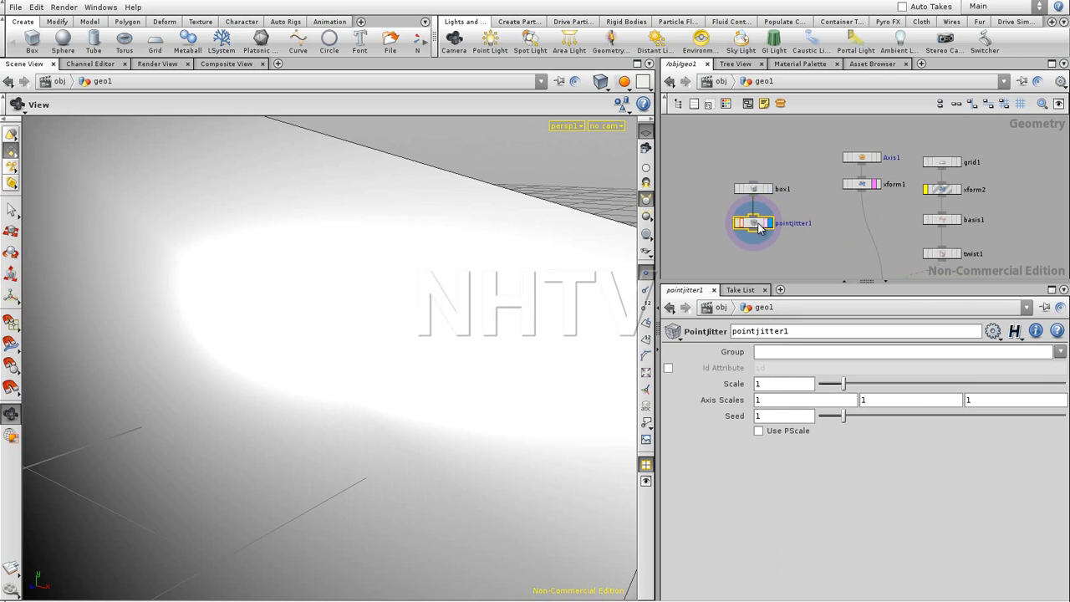
{"action": "right_click_drag", "start_coordinate": [598, 268], "coordinate": [234, 327]}
{"action": "left_click_drag", "start_coordinate": [235, 327], "coordinate": [468, 267]}
Step: Append a Blast node after pointjitter1 and display it
{"action": "left_click", "coordinate": [787, 239]}
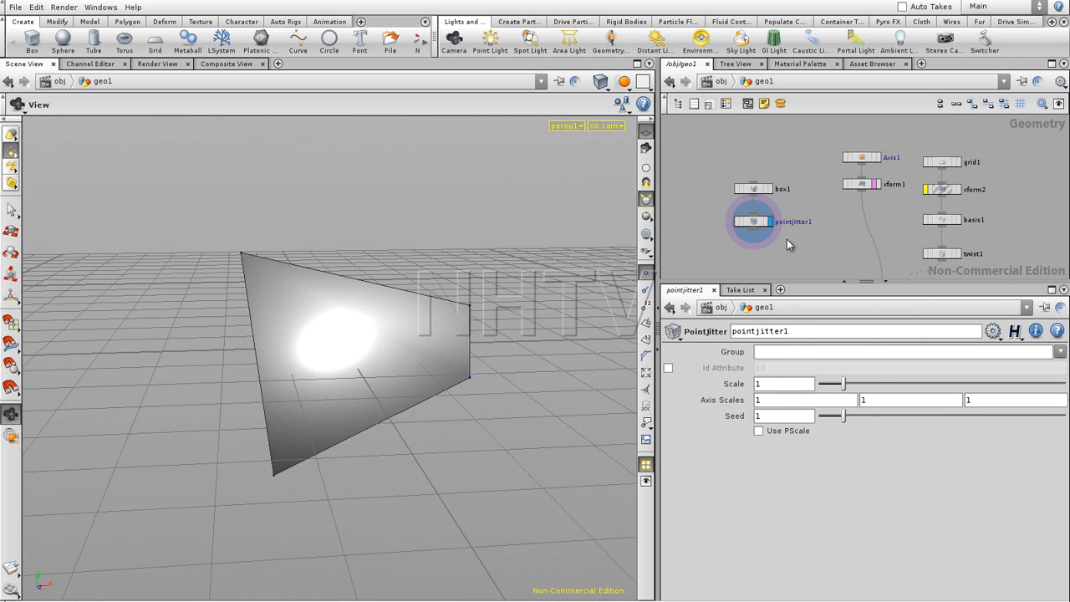
{"action": "key", "text": "Tab"}
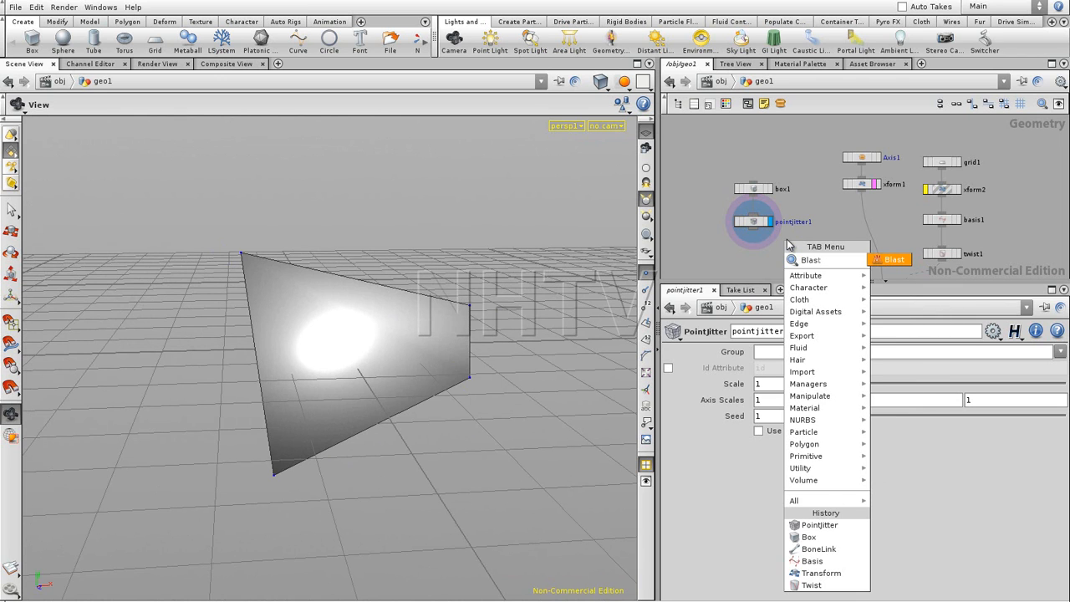
{"action": "left_click", "coordinate": [895, 260]}
{"action": "left_click", "coordinate": [757, 252]}
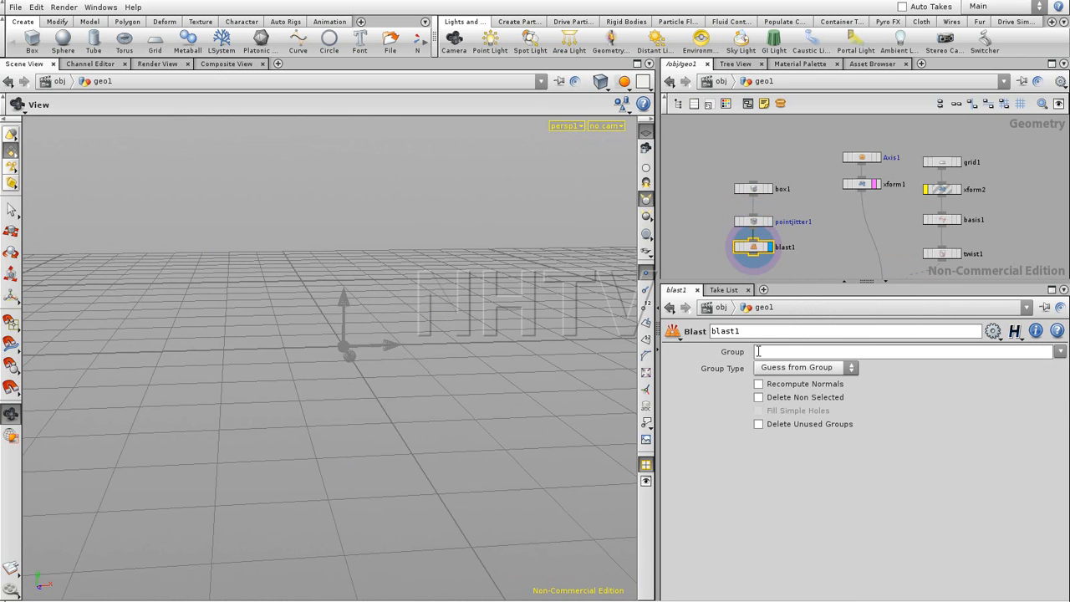
Step: Set the Blast node's group to 2 and enable Delete Non Selected to isolate that single face
{"action": "type", "text": "0"}
{"action": "key", "text": "Return"}
{"action": "left_click_drag", "start_coordinate": [389, 251], "coordinate": [456, 276]}
{"action": "left_click", "coordinate": [791, 371]}
{"action": "left_click", "coordinate": [794, 378]}
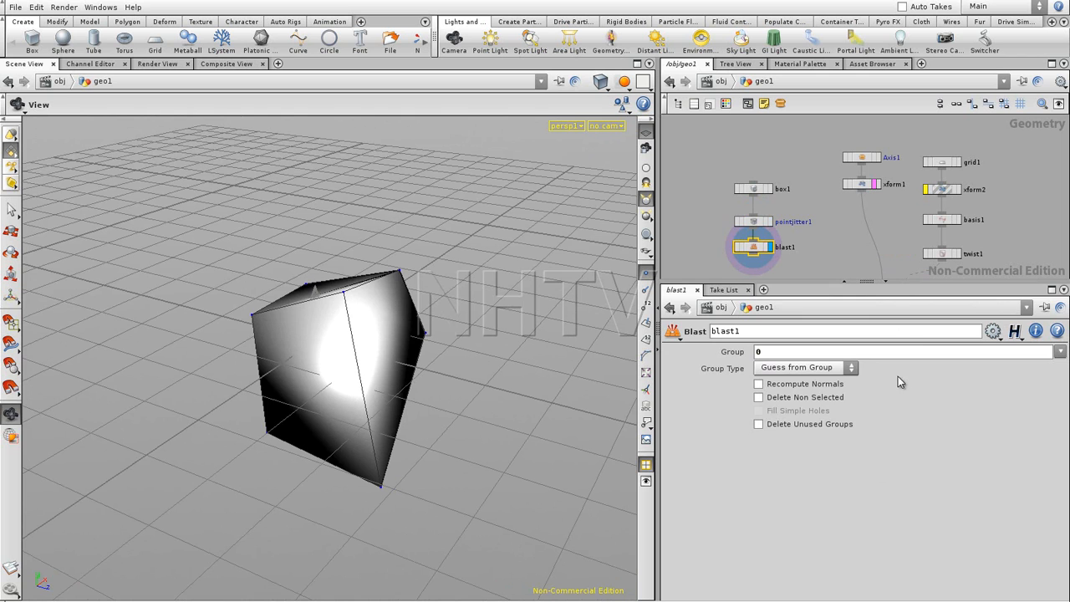
{"action": "left_click", "coordinate": [759, 397]}
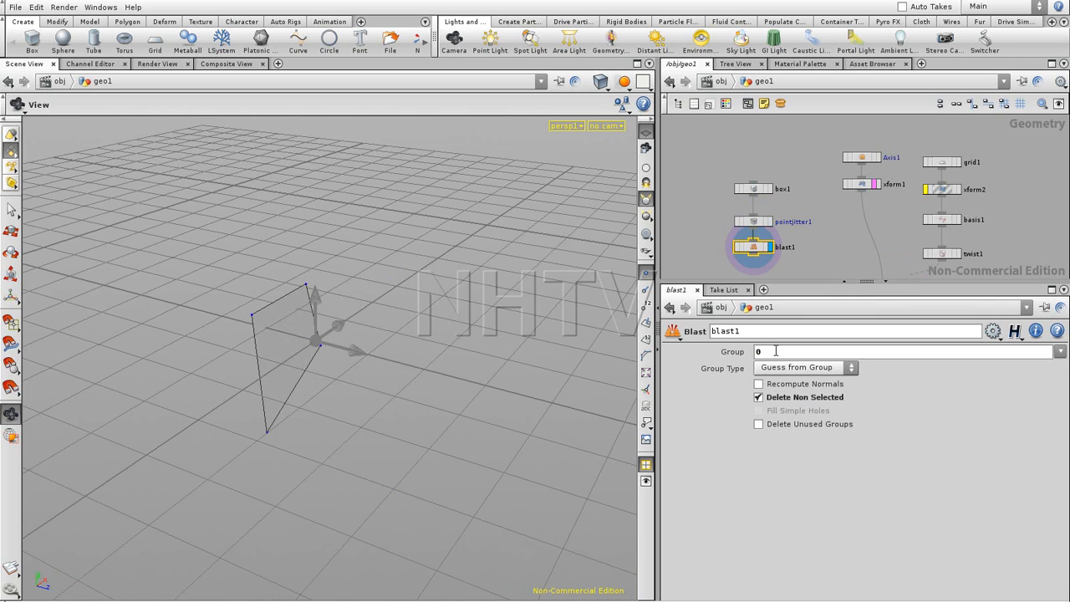
{"action": "middle_click_drag", "start_coordinate": [758, 351], "coordinate": [781, 354]}
{"action": "left_click_drag", "start_coordinate": [493, 302], "coordinate": [404, 286]}
Step: Append a Convert node after blast1 and set it to convert to NURBS Surface
{"action": "middle_click_drag", "start_coordinate": [798, 254], "coordinate": [774, 247]}
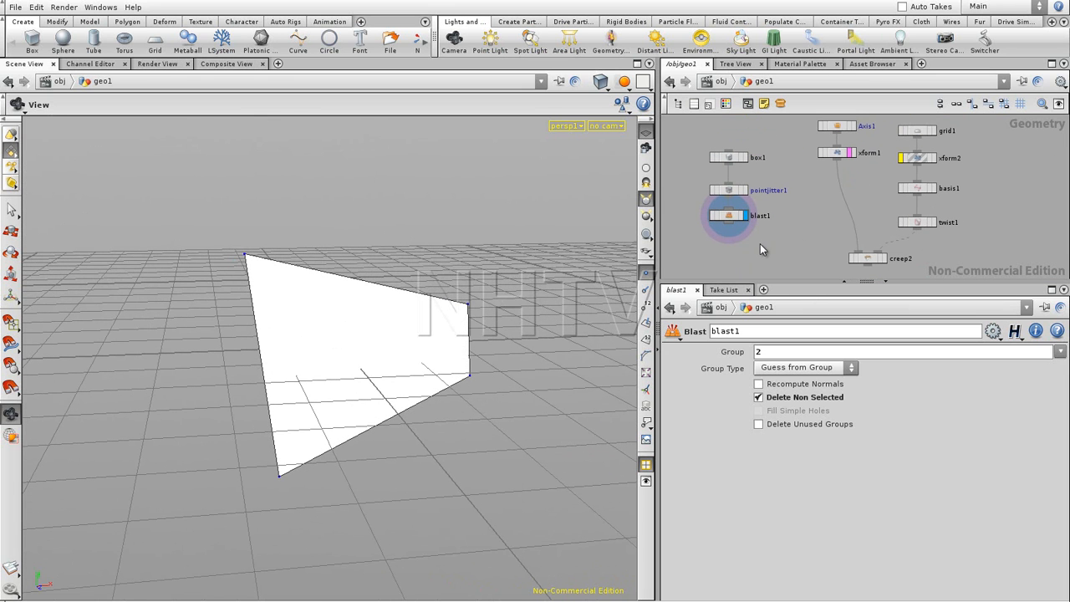
{"action": "key", "text": "Tab"}
{"action": "type", "text": "con"}
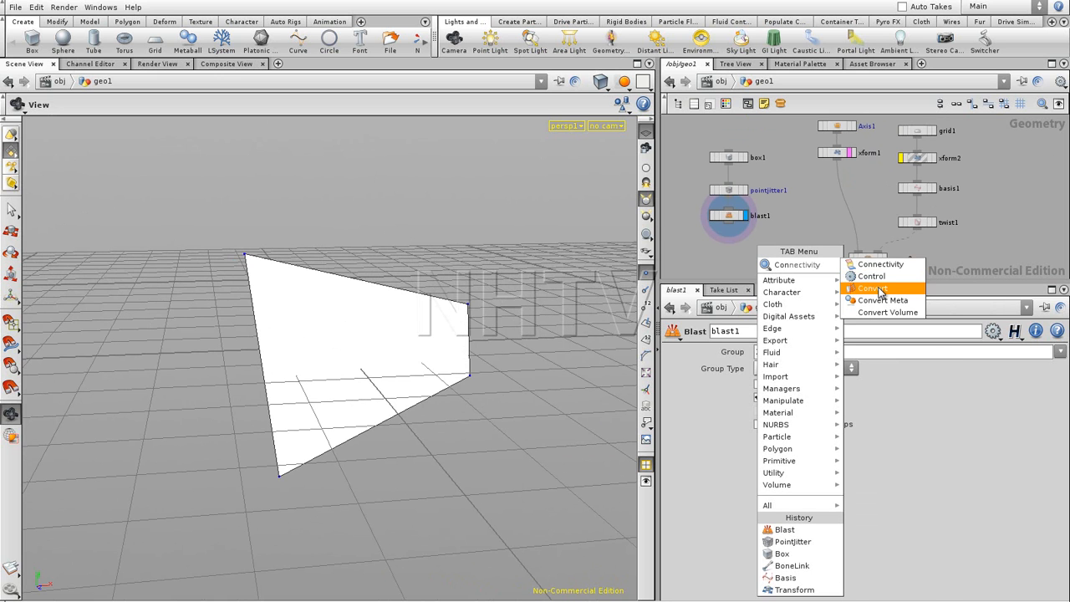
{"action": "left_click", "coordinate": [880, 289]}
{"action": "left_click", "coordinate": [731, 243]}
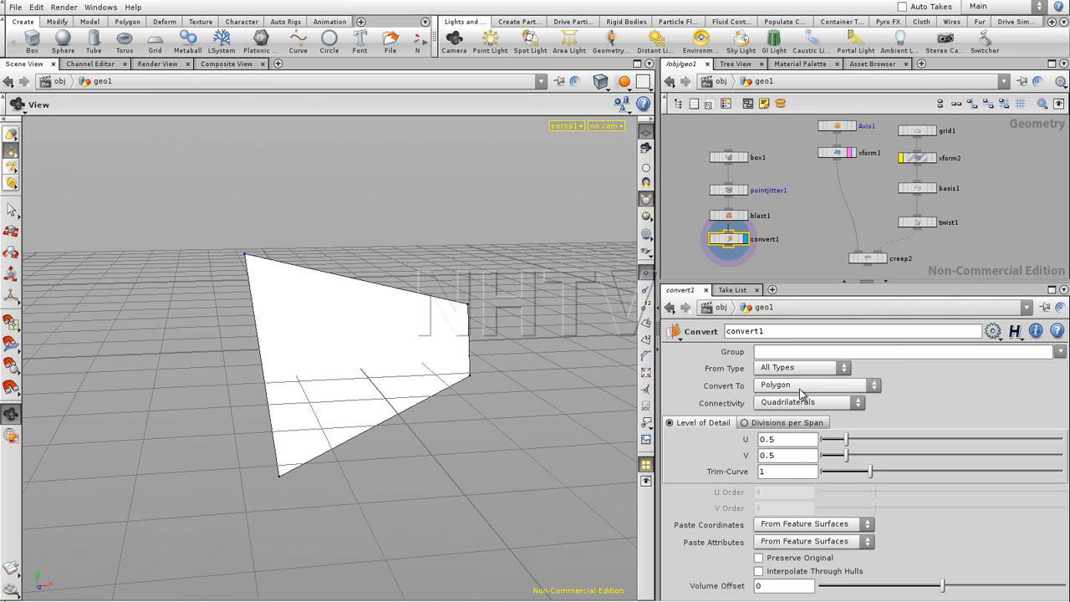
{"action": "left_click", "coordinate": [804, 385]}
{"action": "left_click", "coordinate": [809, 459]}
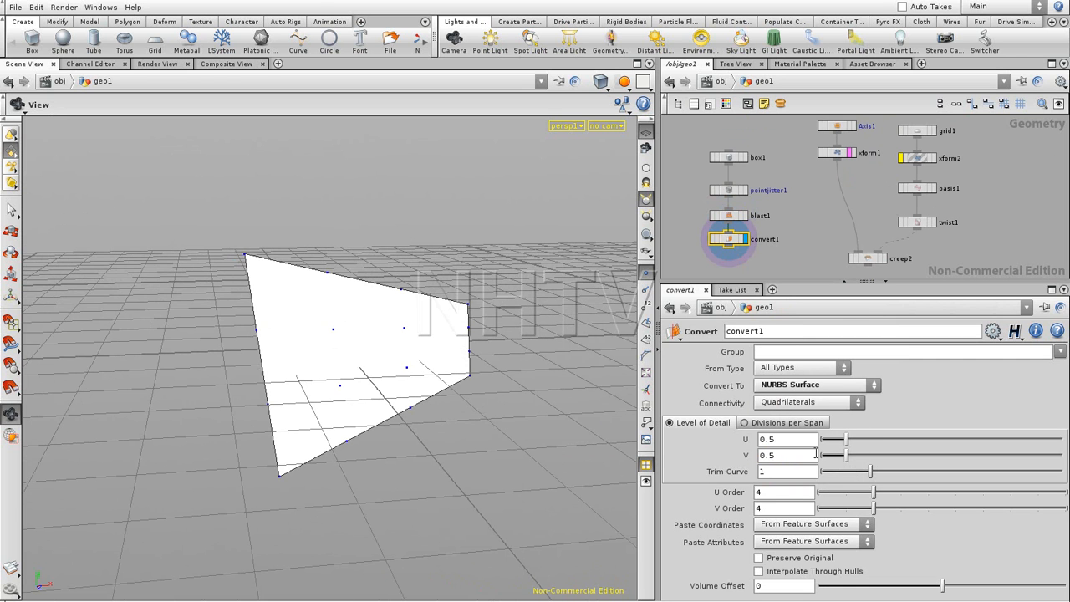
{"action": "left_click_drag", "start_coordinate": [512, 322], "coordinate": [422, 270]}
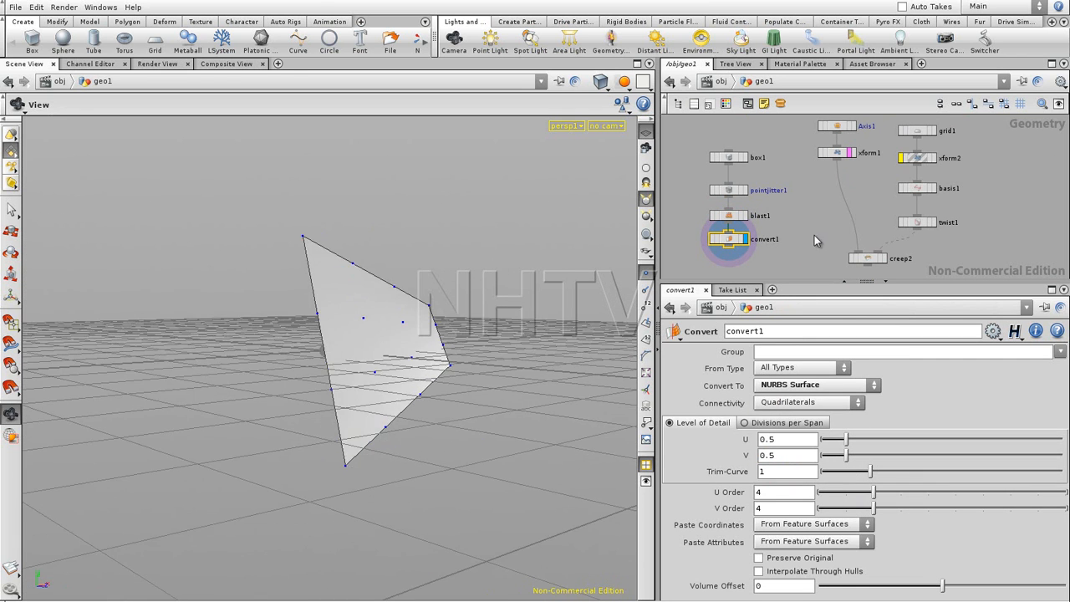
Step: Connect convert1 to the second input of creep2 in place of twist1, and display and select creep2
{"action": "middle_click_drag", "start_coordinate": [784, 241], "coordinate": [782, 201]}
{"action": "left_click", "coordinate": [878, 217]}
{"action": "left_click", "coordinate": [883, 220]}
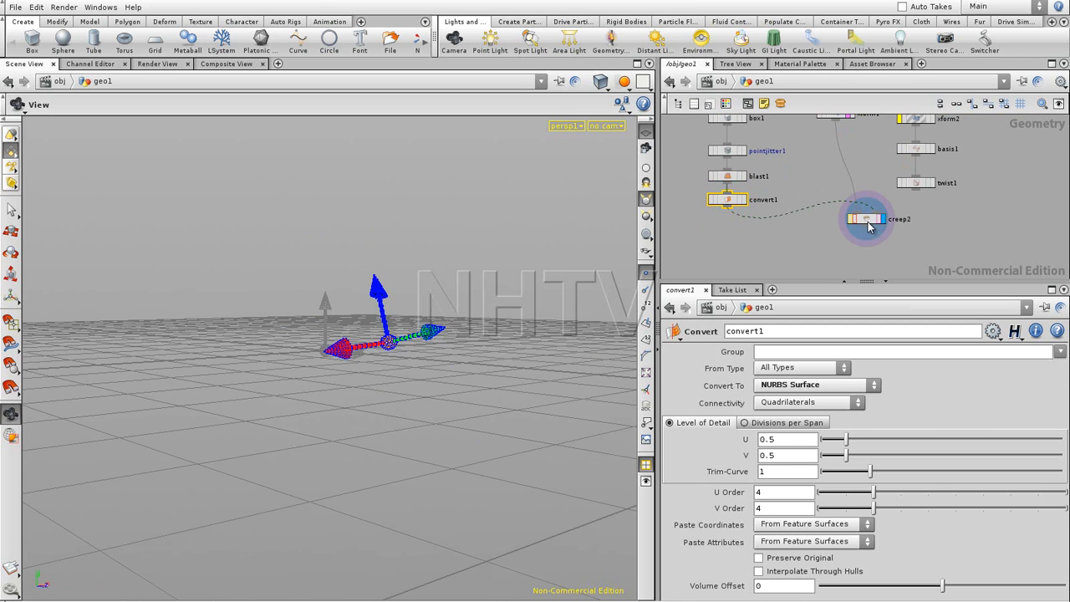
{"action": "left_click", "coordinate": [869, 222]}
Step: Inspect the axis on the converted face and reposition the creep2 node between the convert1 and twist1 chains
{"action": "left_click_drag", "start_coordinate": [464, 265], "coordinate": [504, 270]}
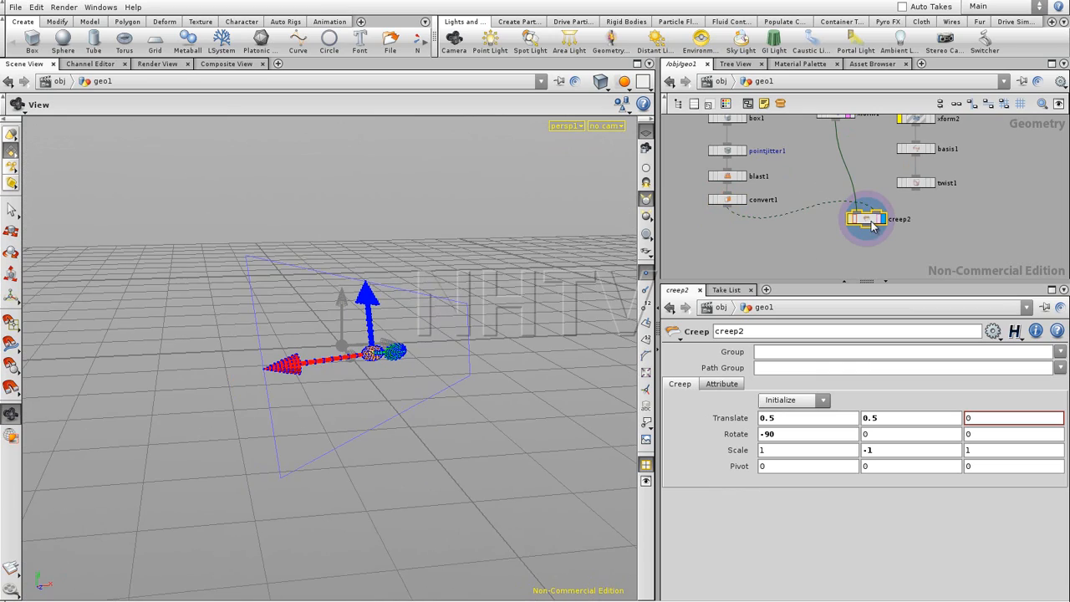
{"action": "mouse_move", "coordinate": [464, 308]}
{"action": "left_mouse_down"}
{"action": "mouse_move", "coordinate": [397, 299]}
{"action": "mouse_move", "coordinate": [454, 320]}
{"action": "mouse_move", "coordinate": [496, 314]}
{"action": "mouse_move", "coordinate": [473, 317]}
{"action": "left_mouse_up"}
{"action": "mouse_move", "coordinate": [797, 176]}
{"action": "middle_mouse_down"}
{"action": "mouse_move", "coordinate": [792, 221]}
{"action": "mouse_move", "coordinate": [803, 179]}
{"action": "middle_mouse_up"}
{"action": "left_click_drag", "start_coordinate": [865, 228], "coordinate": [816, 252]}
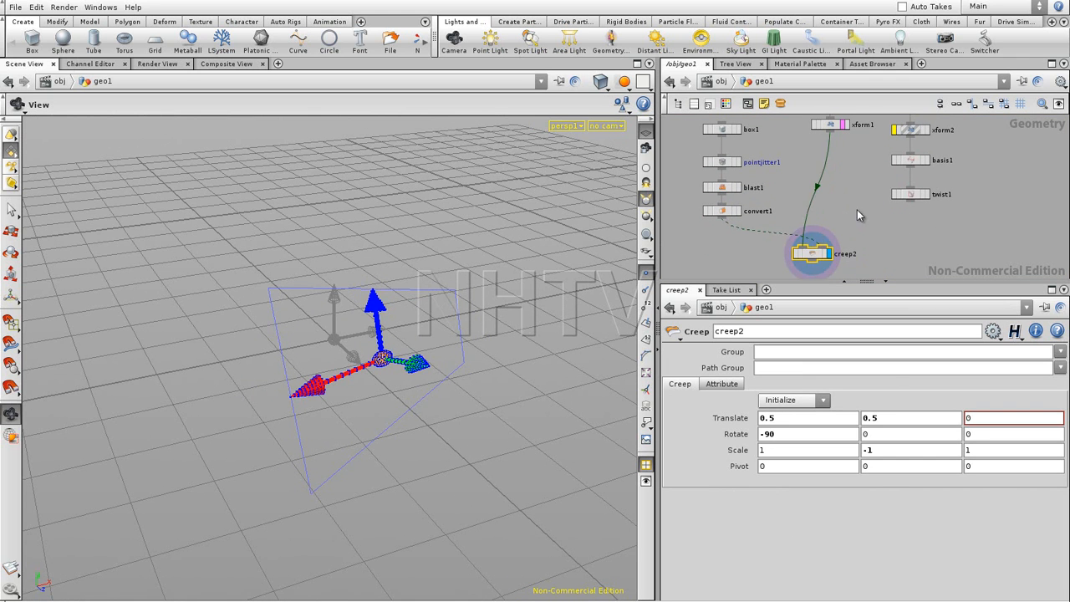
Step: Display convert1 and pointjitter1 to examine the source face, and display creep2 again to compare the axis placement
{"action": "left_click_drag", "start_coordinate": [484, 311], "coordinate": [360, 335]}
{"action": "left_click", "coordinate": [739, 211]}
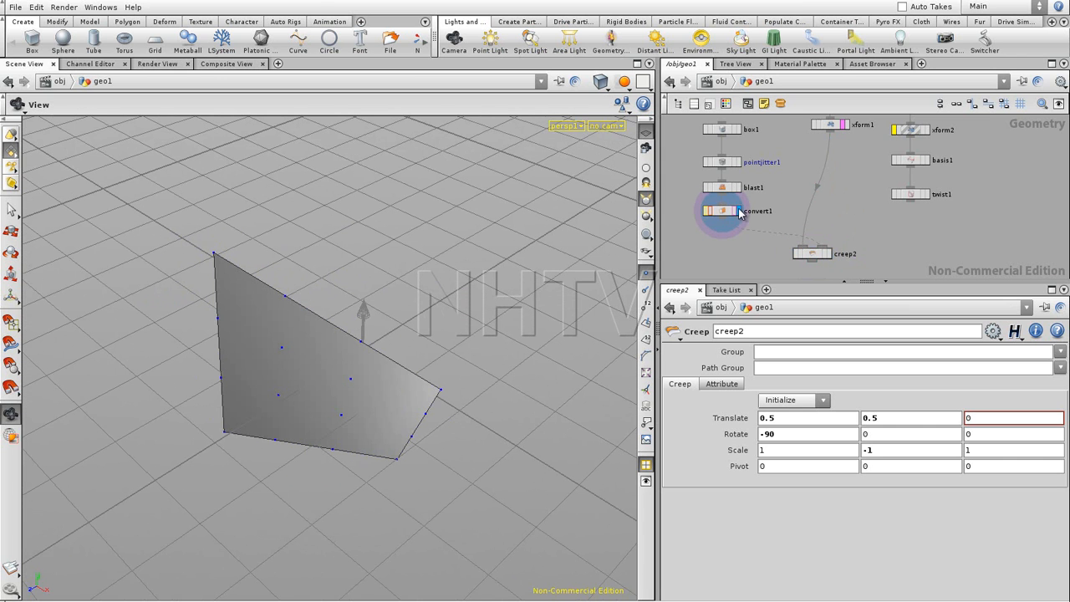
{"action": "left_click", "coordinate": [726, 132]}
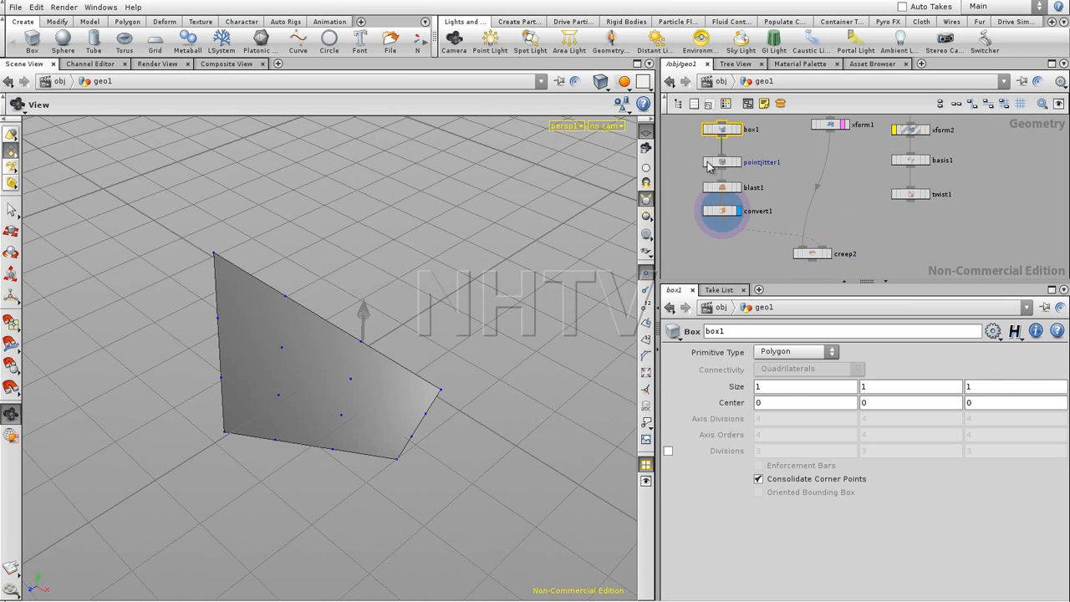
{"action": "left_click", "coordinate": [739, 162]}
{"action": "left_click_drag", "start_coordinate": [451, 344], "coordinate": [512, 273]}
{"action": "left_click", "coordinate": [828, 254]}
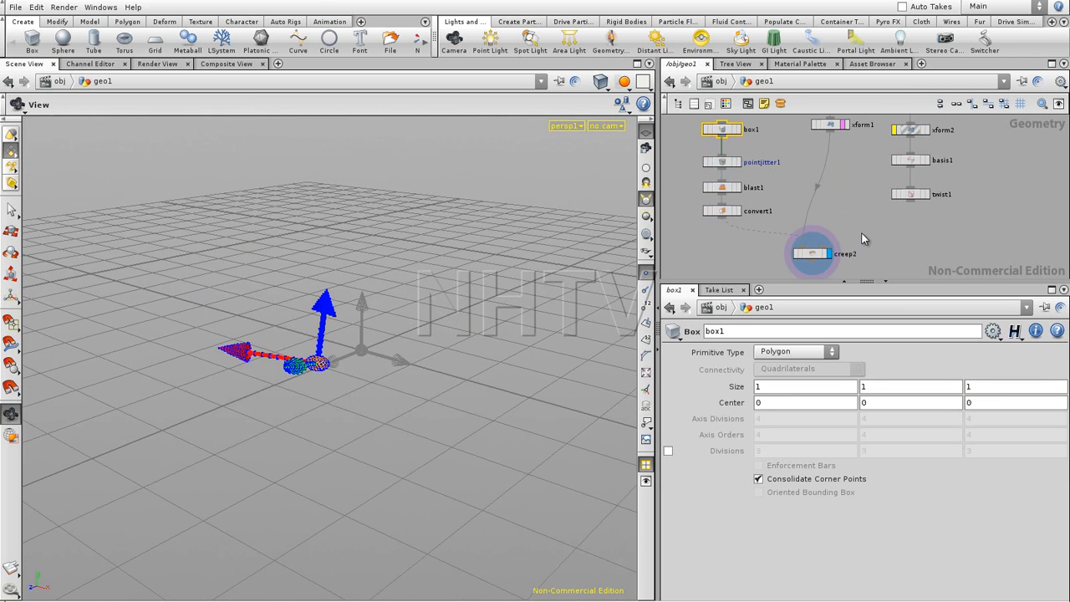
{"action": "left_click_drag", "start_coordinate": [383, 296], "coordinate": [487, 281]}
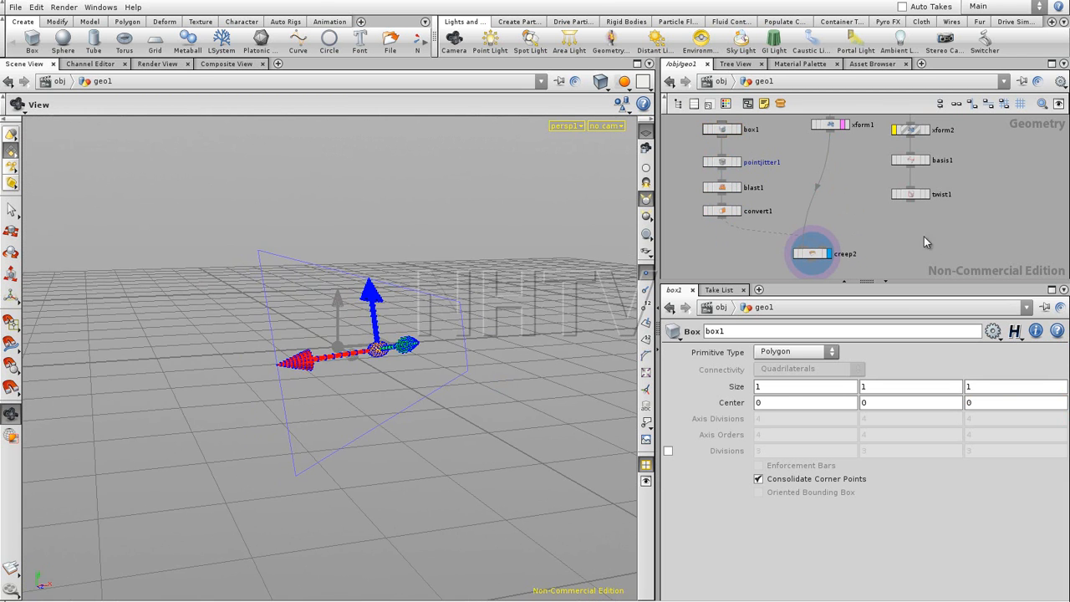
Step: Review the inputs and transform settings of creep2, and show its attribute options
{"action": "middle_click_drag", "start_coordinate": [884, 245], "coordinate": [862, 241]}
{"action": "left_click_drag", "start_coordinate": [816, 252], "coordinate": [817, 252]}
{"action": "mouse_move", "coordinate": [862, 223]}
{"action": "middle_mouse_down"}
{"action": "mouse_move", "coordinate": [852, 235]}
{"action": "mouse_move", "coordinate": [852, 214]}
{"action": "middle_mouse_up"}
{"action": "left_click", "coordinate": [805, 245]}
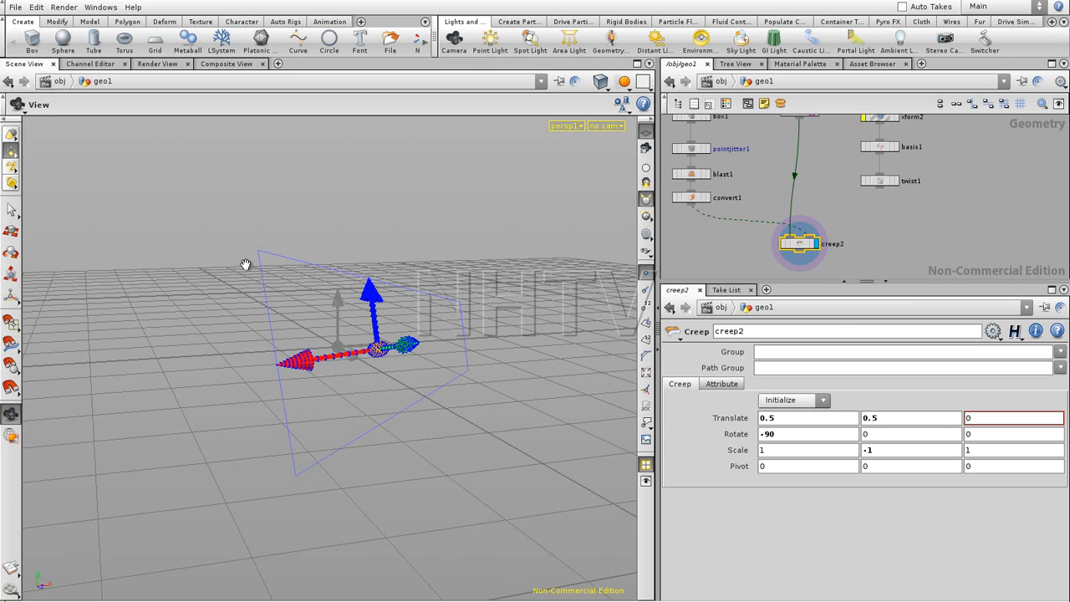
{"action": "middle_click_drag", "start_coordinate": [780, 183], "coordinate": [772, 235]}
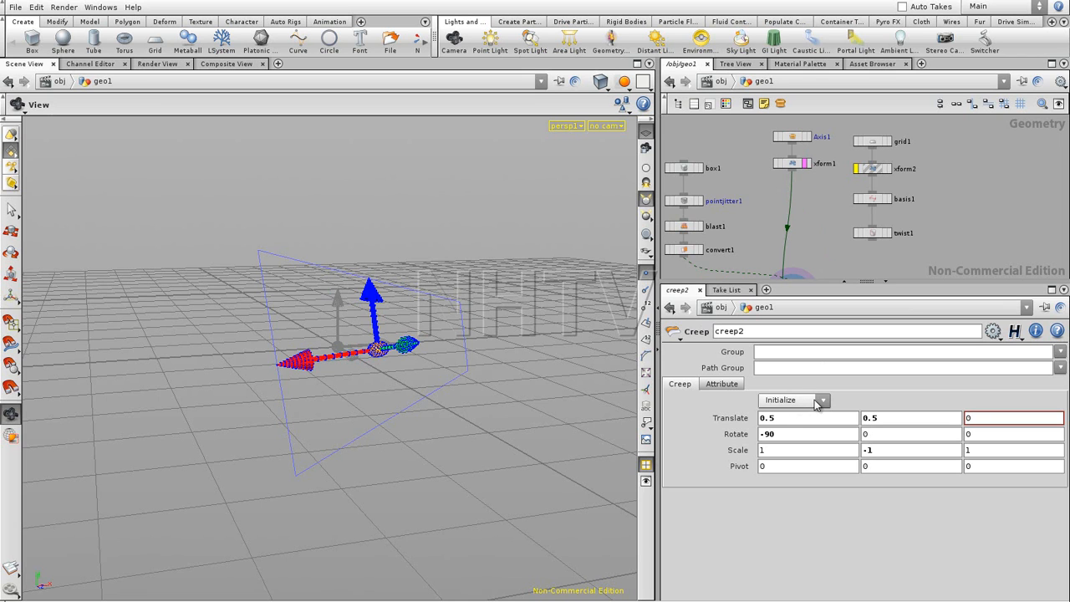
{"action": "middle_click_drag", "start_coordinate": [829, 262], "coordinate": [829, 219]}
{"action": "left_click", "coordinate": [734, 382]}
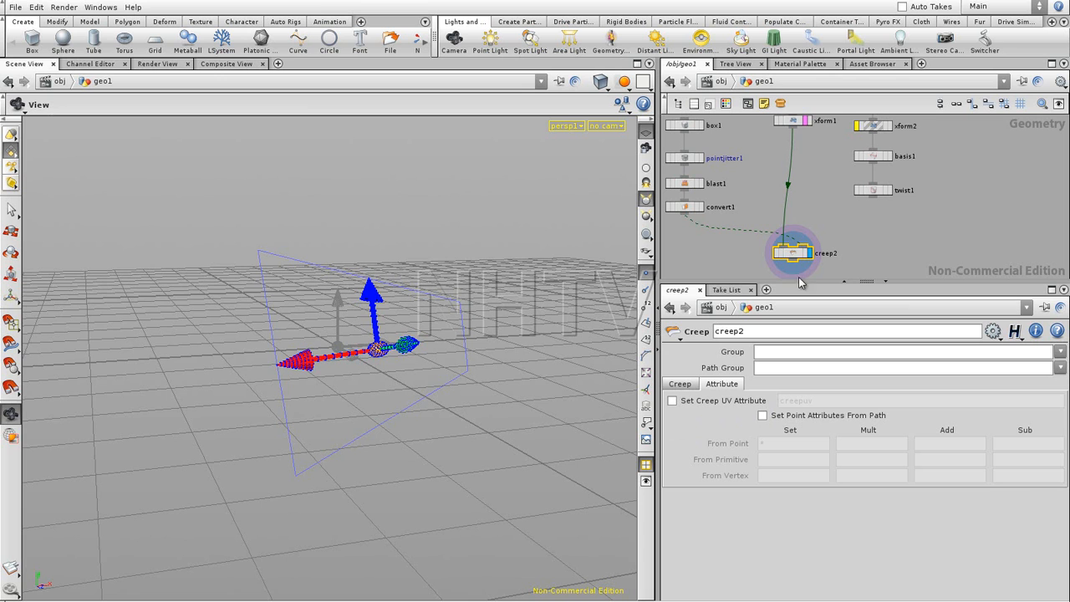
{"action": "middle_click_drag", "start_coordinate": [851, 230], "coordinate": [855, 184]}
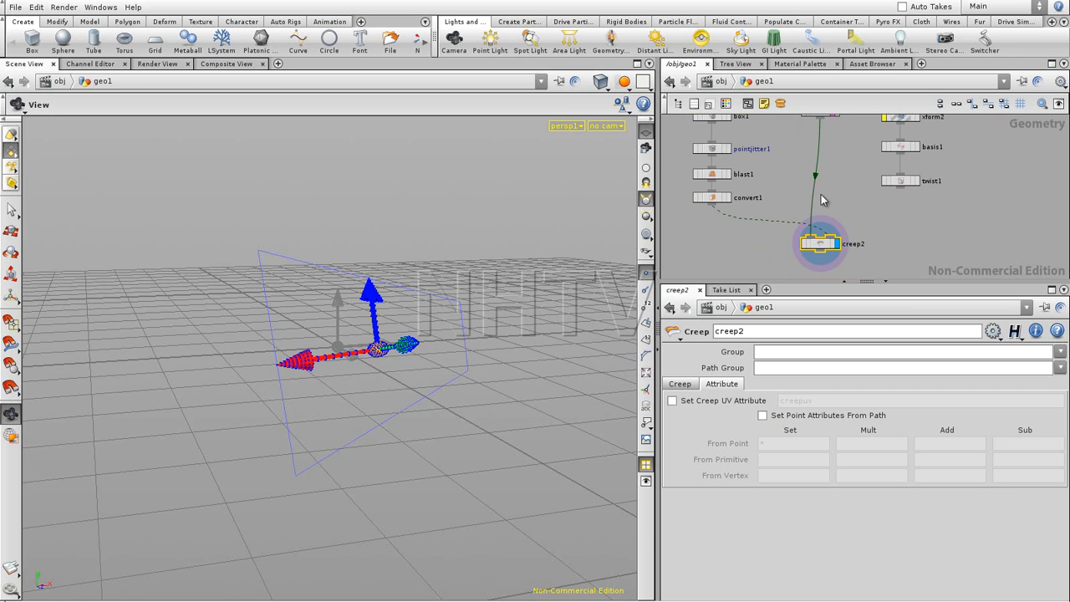